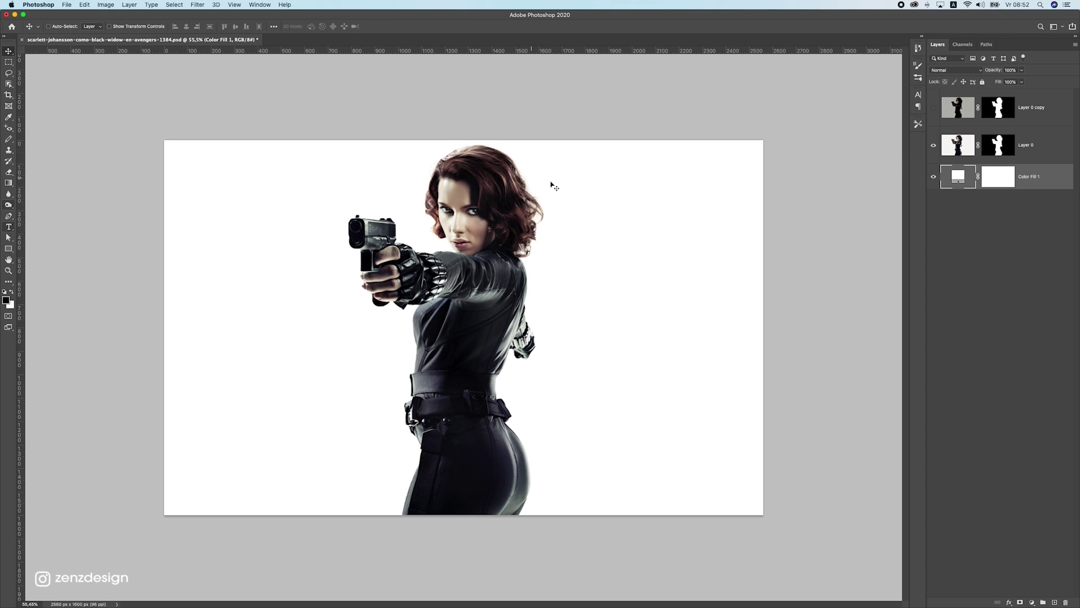
Change the Color Fill 1 background to solid black (#000000).
double_click(963, 178)
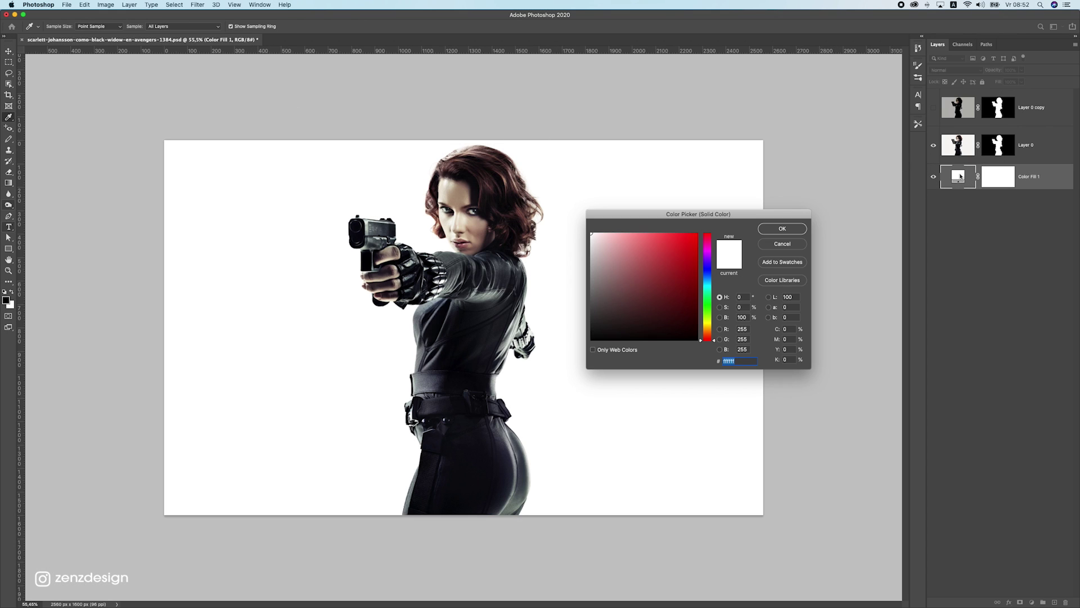
left_click_drag(603, 237, 534, 377)
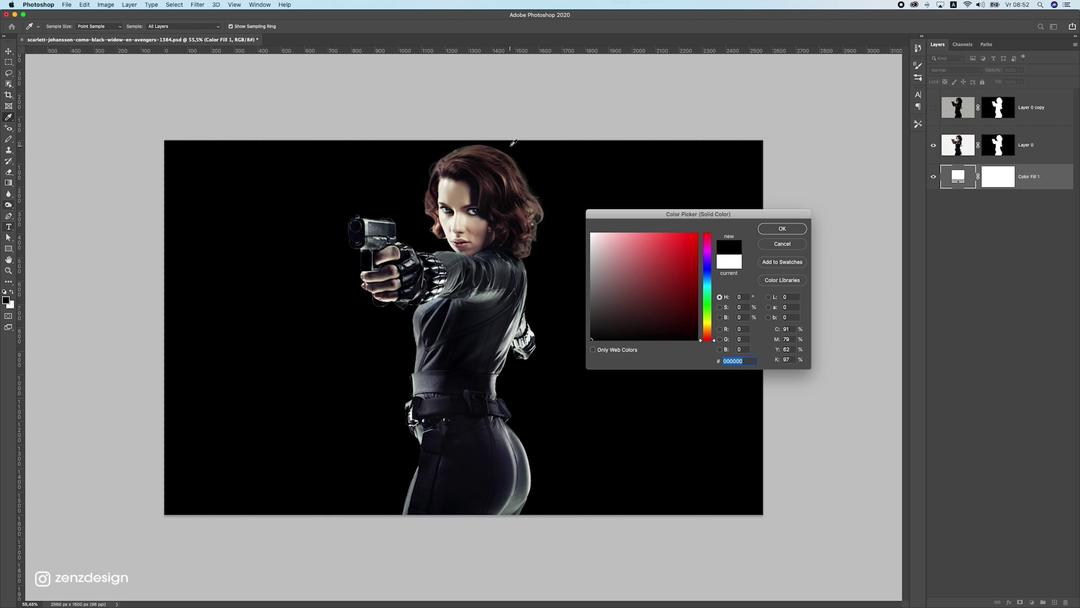
left_click(782, 229)
On Layer 0, clone darker hair over the pale fringe along the upper right edge of the woman's hair.
scroll(532, 191, "up", 3)
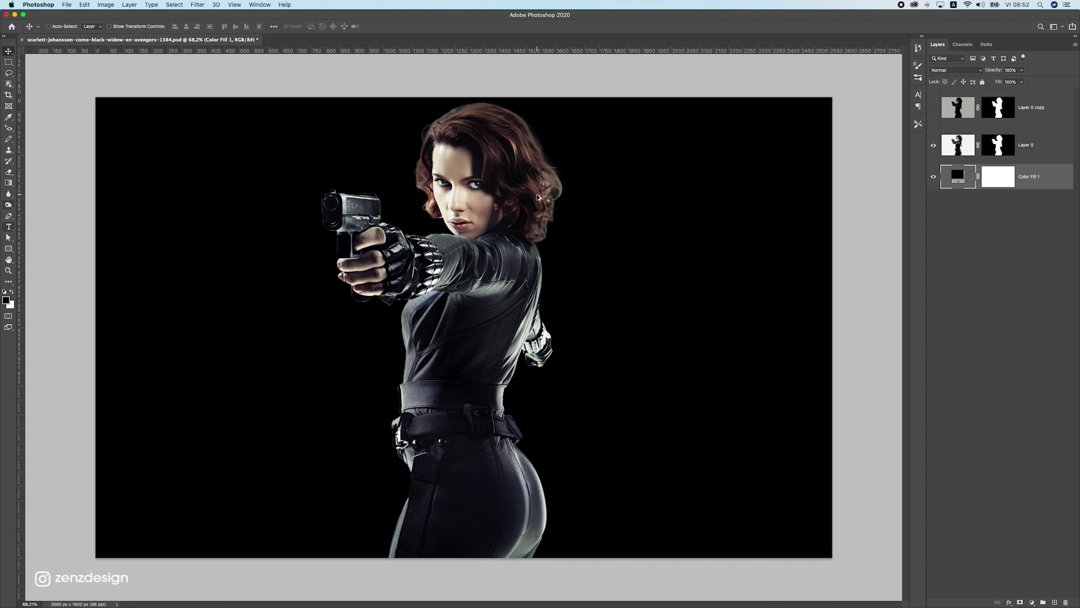
scroll(538, 175, "up", 3)
left_click(966, 148)
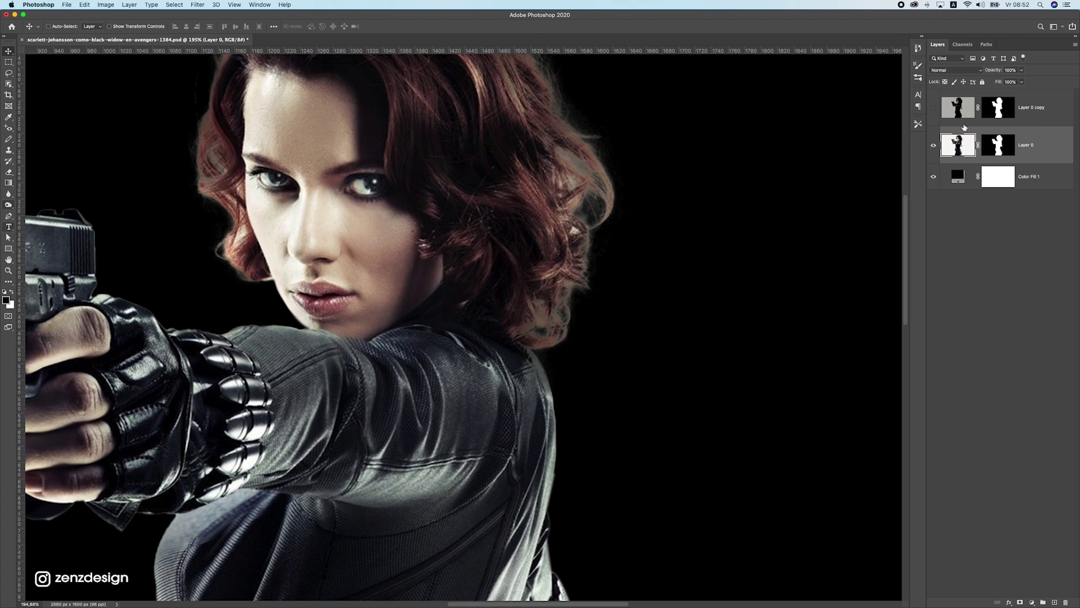
left_click(8, 206)
left_click(9, 150)
left_click(49, 149)
left_click(550, 156, "alt")
left_click_drag(580, 136, 588, 165)
key("super+z")
left_click_drag(551, 105, 604, 83)
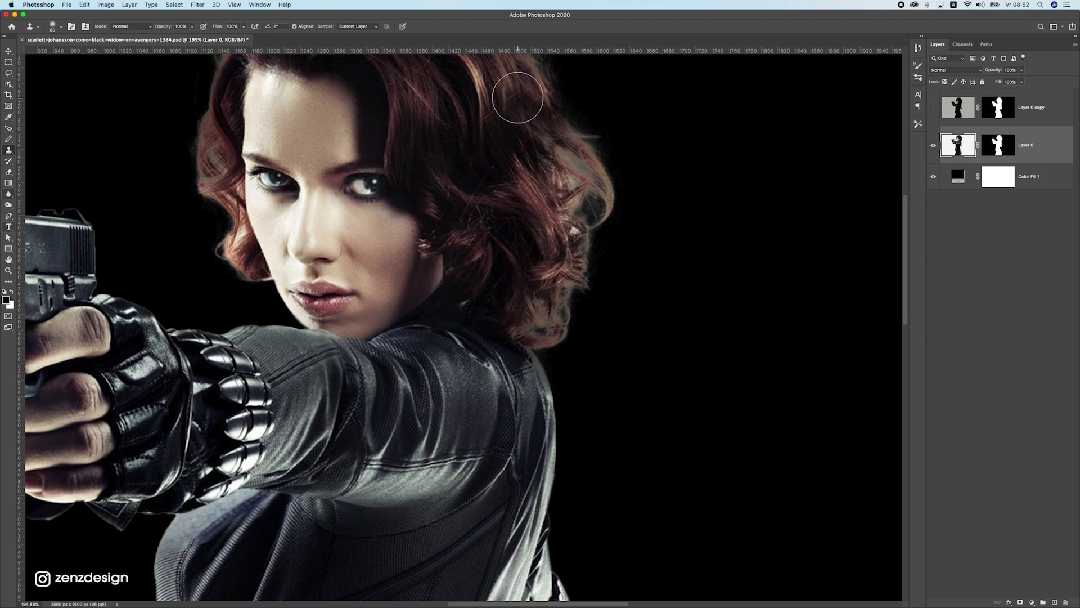
Clone interior hair texture over the remaining grey fringe around the right-hand curls, resampling nearby hair between strokes.
scroll(524, 101, "up", 2)
left_click(512, 124, "alt")
left_click_drag(552, 140, 585, 166)
left_click(507, 125, "alt")
left_click_drag(597, 208, 593, 233)
left_click(535, 159, "alt")
mouse_move(552, 196)
left_mouse_down()
mouse_move(623, 239)
mouse_move(597, 274)
left_mouse_up()
left_click(519, 139, "alt")
left_click(544, 188, "alt")
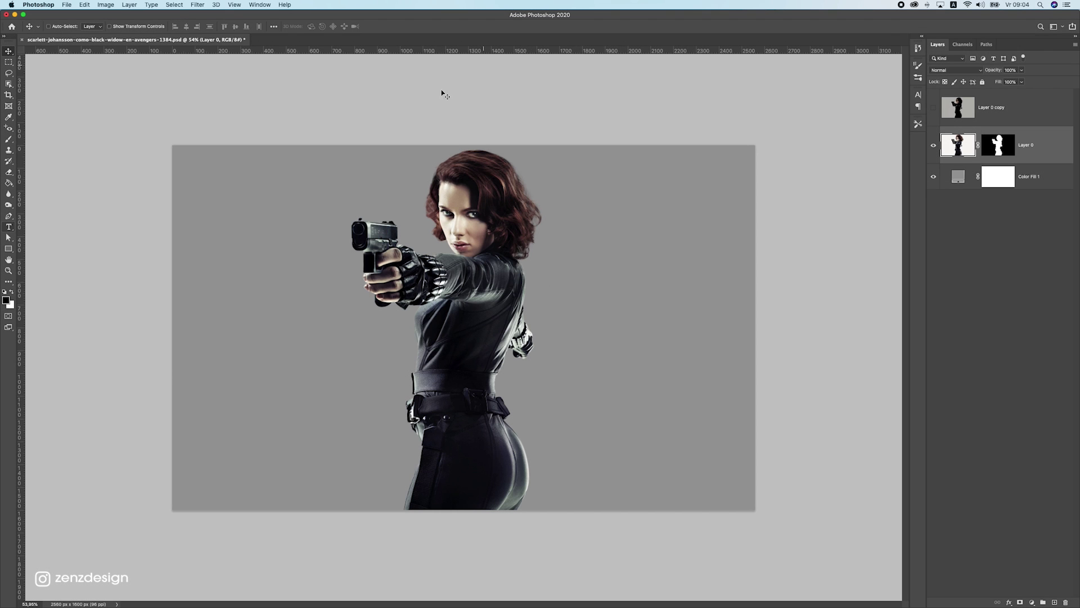
Convert the masked Layer 0 to a smart object.
right_click(1005, 157)
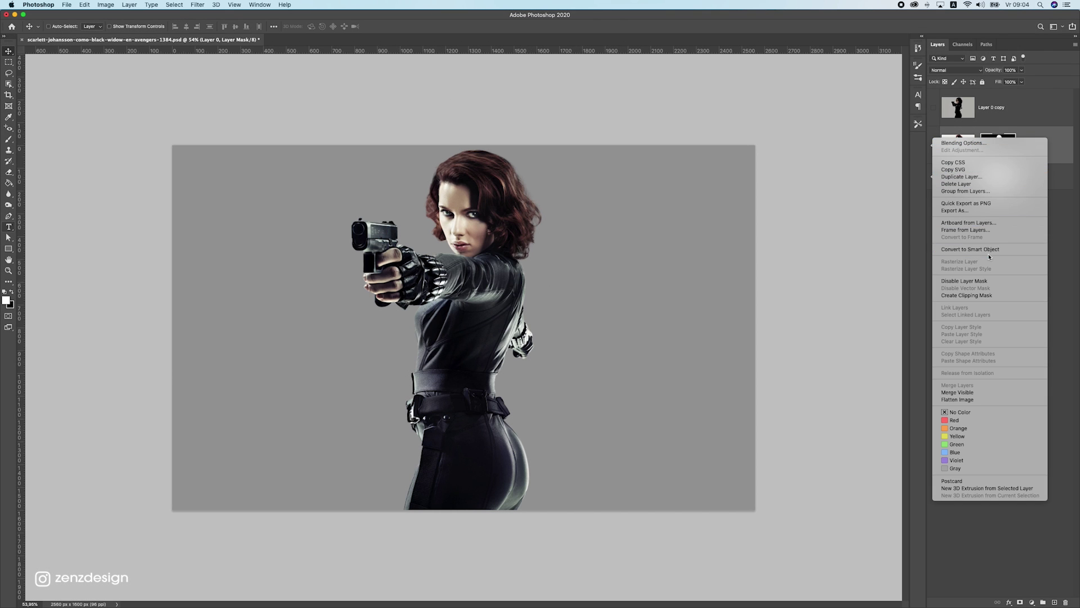
left_click(963, 248)
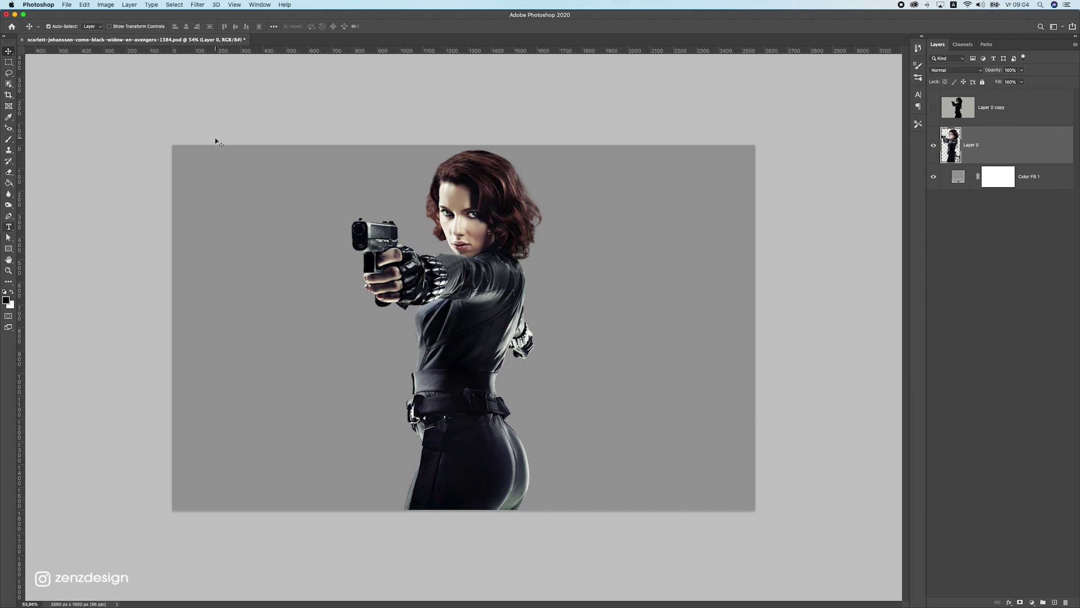
Create an A4 document, 210 x 297 mm at 300 ppi with a white background, and bring the cut-out woman into it.
key("super+n")
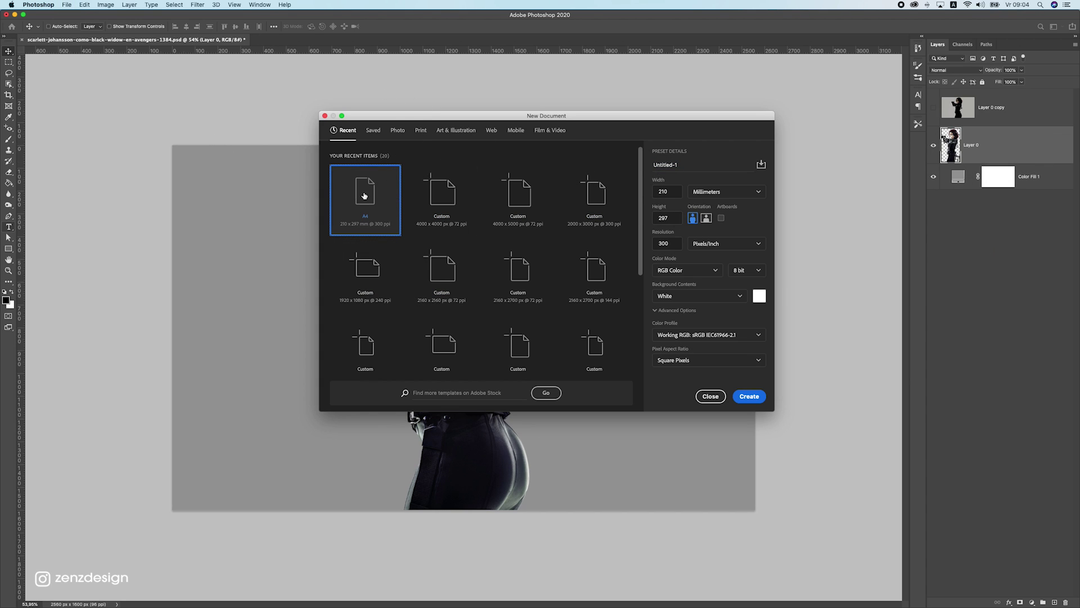
left_click(749, 396)
left_click(166, 39)
left_click_drag(272, 85, 508, 220)
Scale and position the woman so she fills most of the page, with her body ending at the bottom edge.
scroll(414, 251, "down", 5)
key("super+t")
left_click_drag(460, 273, 477, 325)
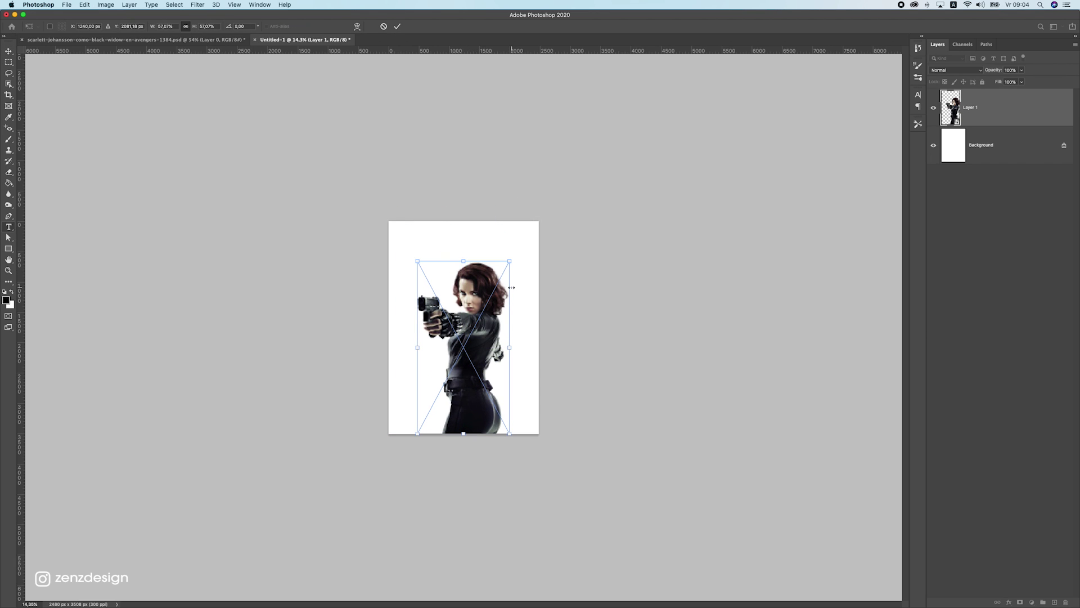
left_click_drag(508, 262, 527, 223)
key("Return")
left_click_drag(501, 277, 487, 276)
key("ctrl+0")
key("ctrl+t")
left_click_drag(592, 97, 576, 115)
key("Return")
key("z")
left_click_drag(479, 250, 464, 250)
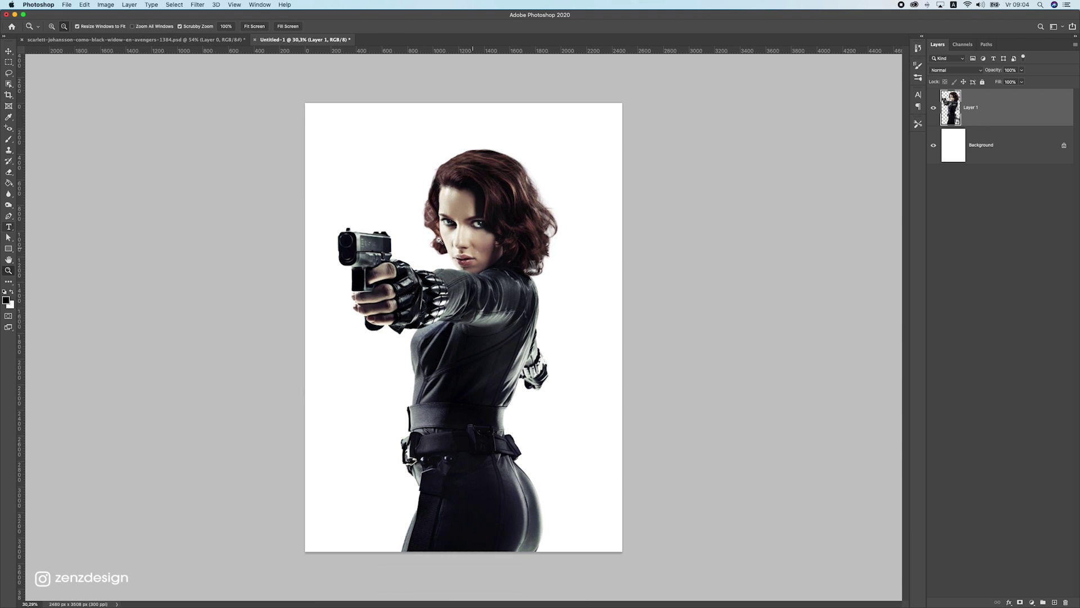
Draw a filled triangle with the Pen tool covering the page's upper right half, its diagonal running from top left to bottom right.
left_click(7, 216)
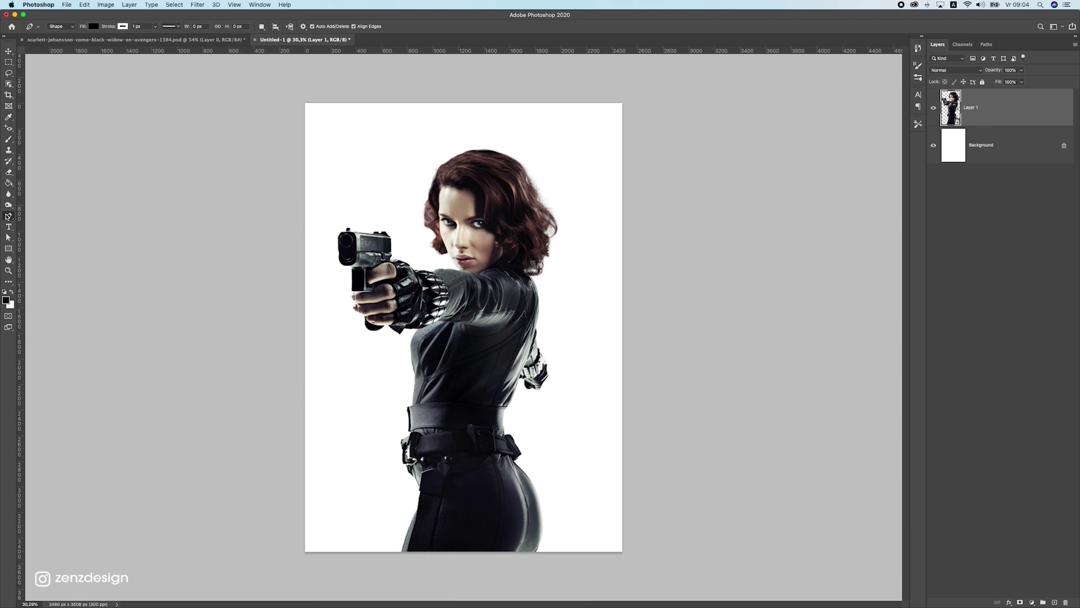
left_click(311, 88)
left_click(639, 535)
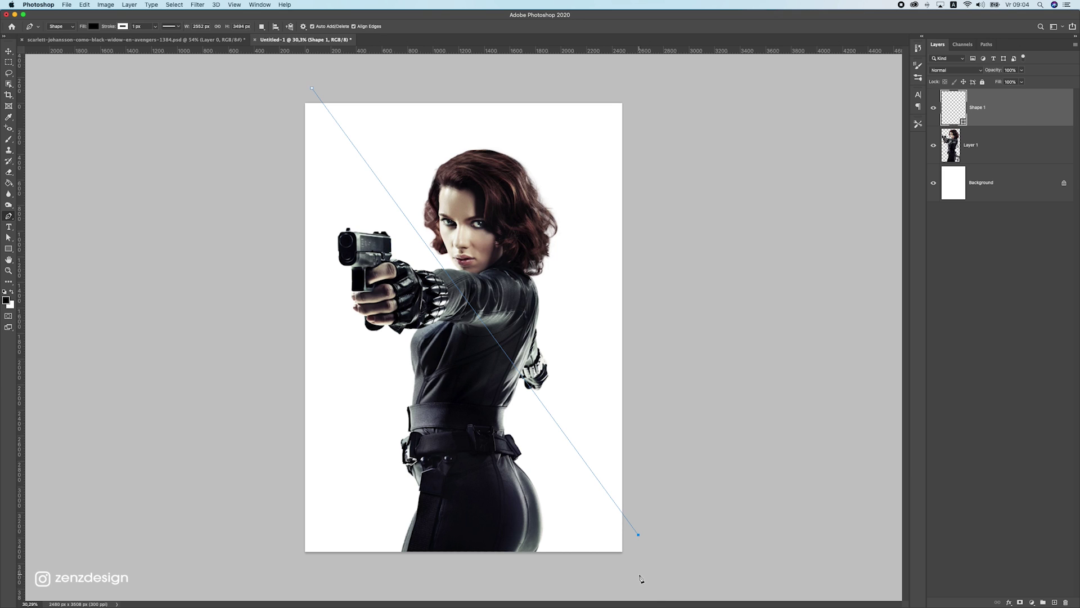
left_click(639, 88)
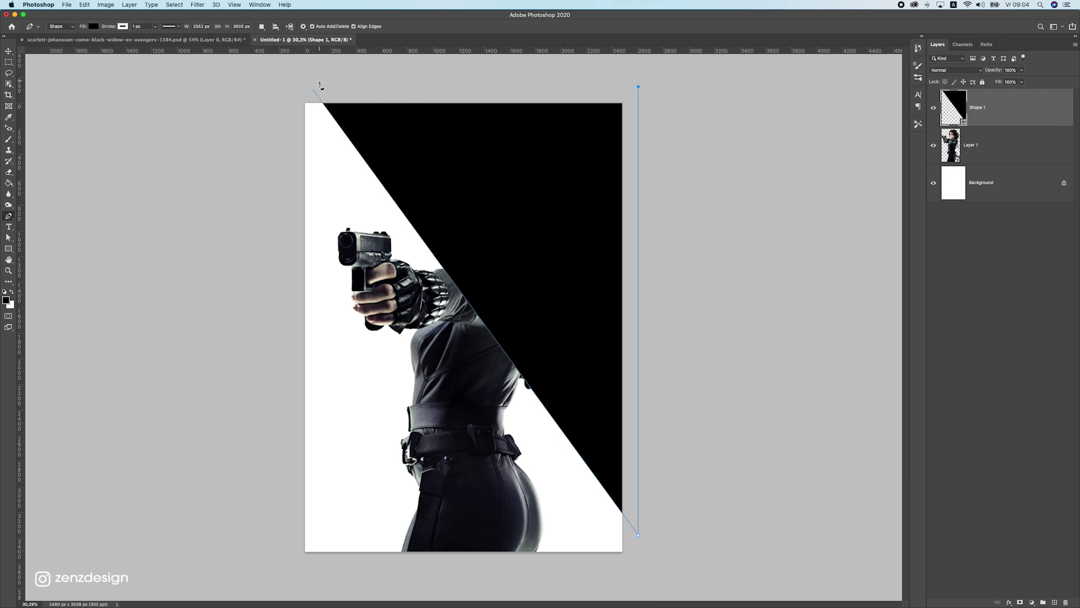
left_click(13, 50)
left_click(9, 216)
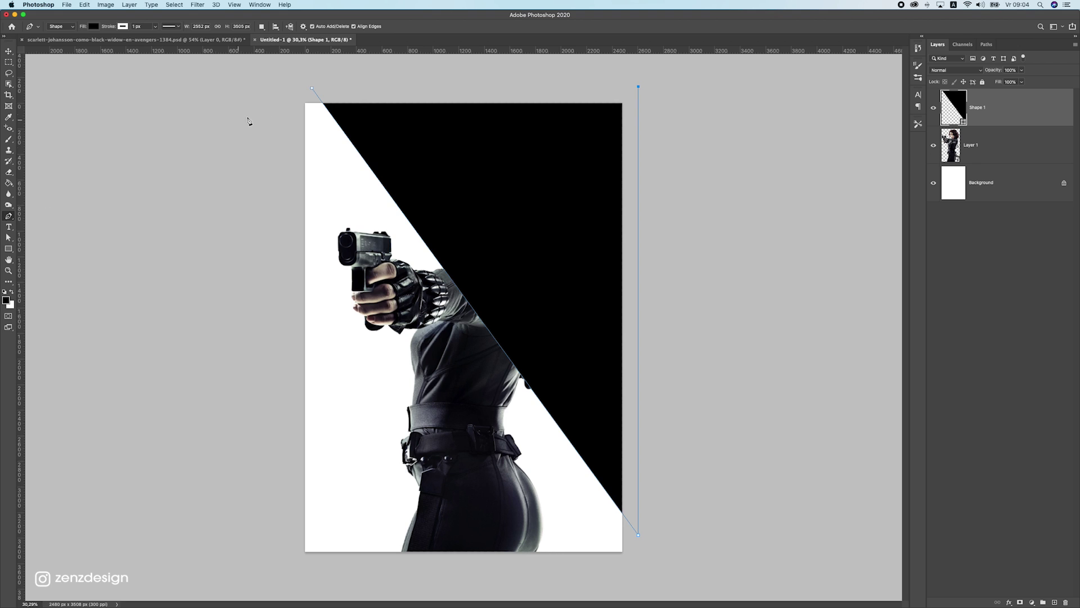
left_click(312, 88)
left_click(638, 87)
Give the triangle shape a Color Overlay in dark red #a40102.
double_click(996, 107)
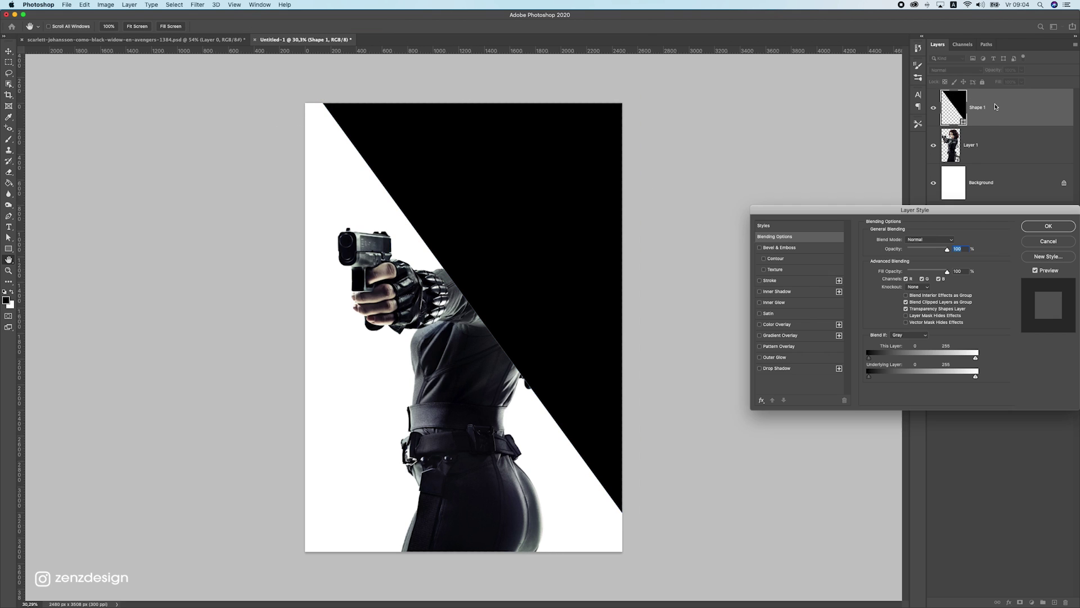
left_click(790, 326)
left_click(954, 243)
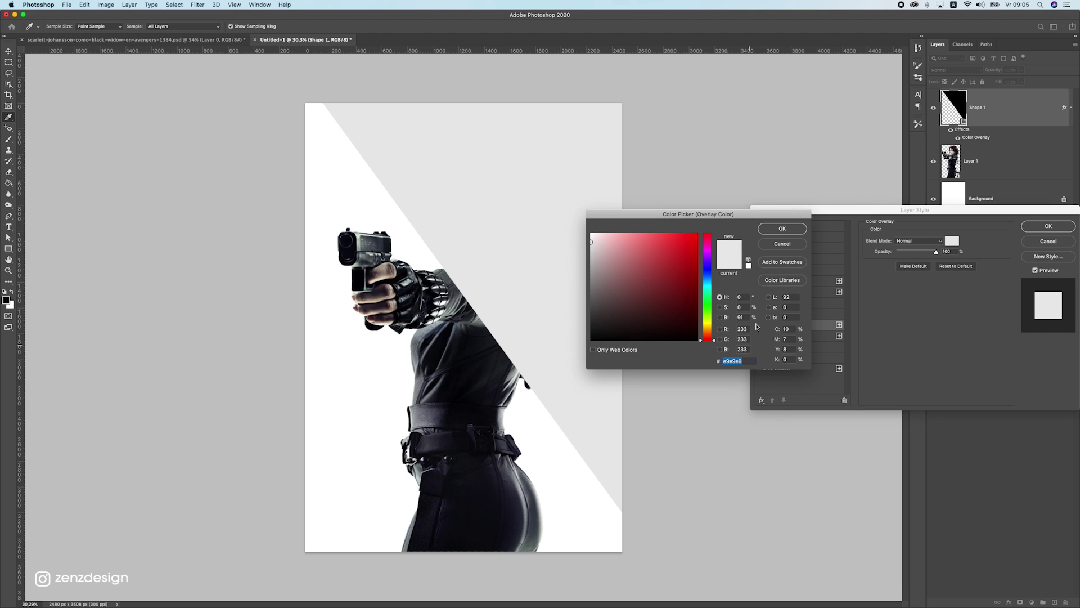
type("a40102")
left_click_drag(773, 223, 774, 224)
left_click_drag(742, 362, 710, 359)
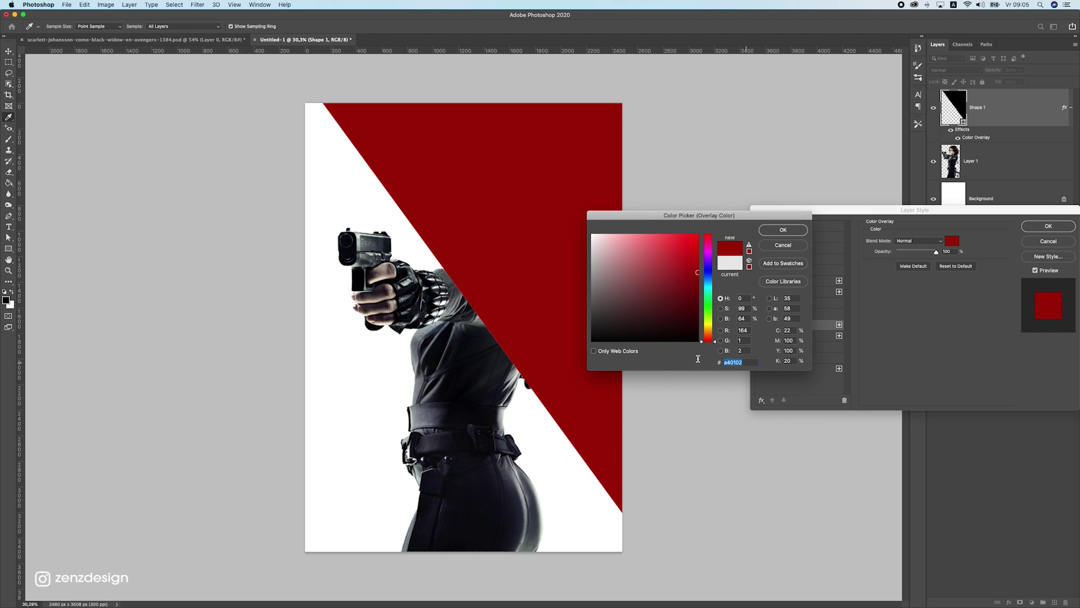
left_click(769, 228)
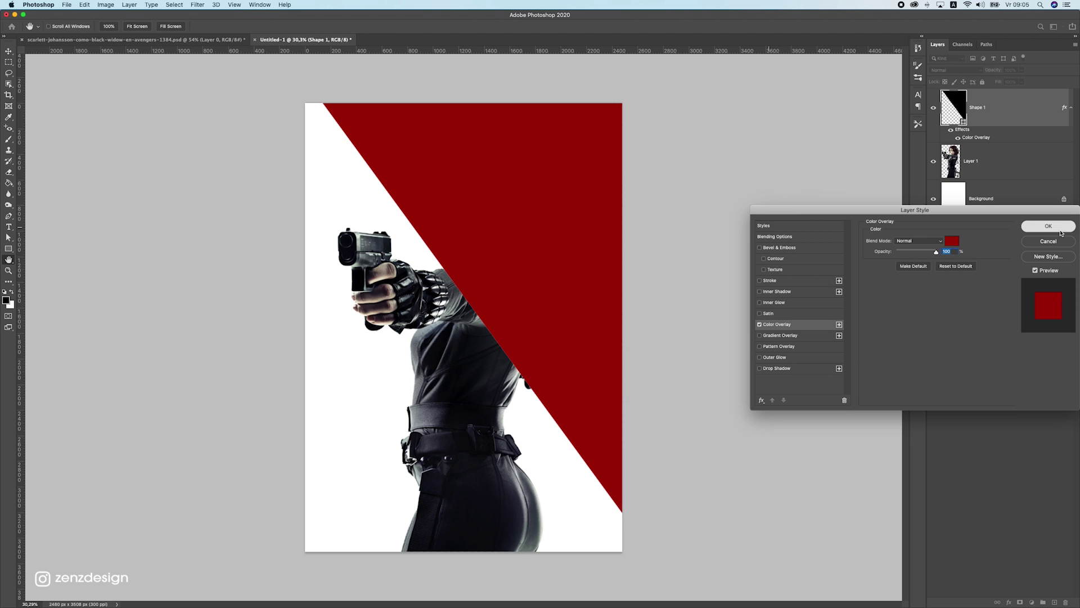
left_click(1046, 225)
Move Shape 1 beneath the woman's layer and transform it so its diagonal runs nearly from corner to corner of the page.
left_click_drag(977, 118, 977, 183)
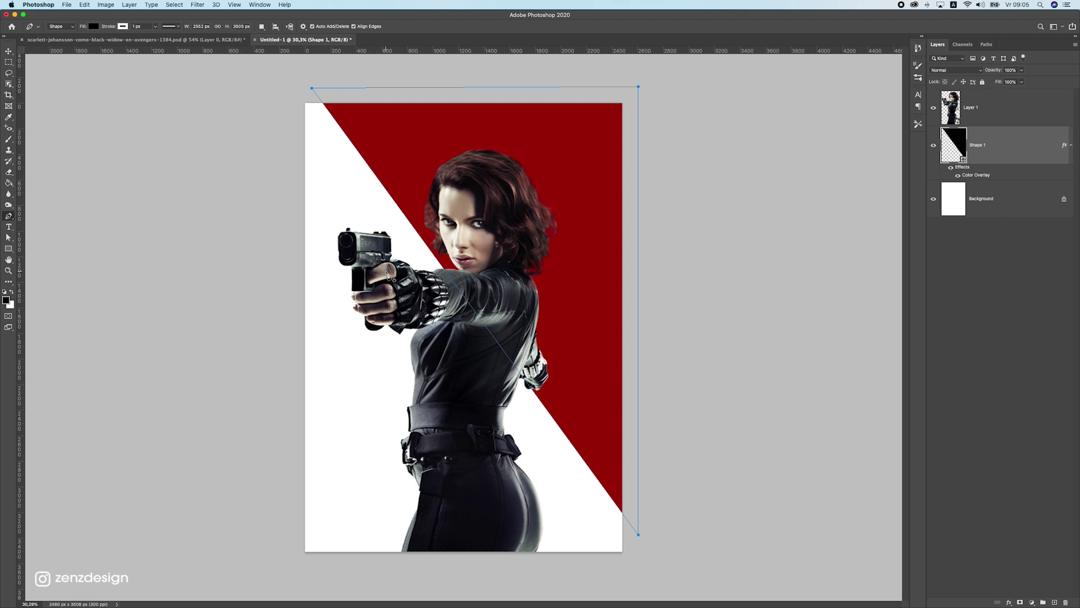
left_click(9, 51)
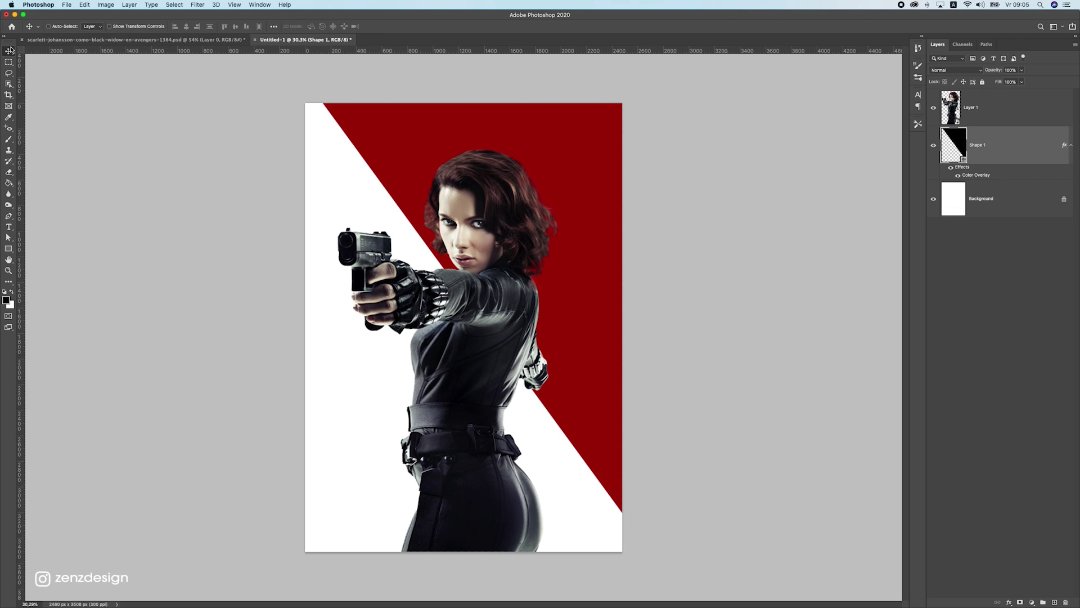
left_click_drag(478, 240, 467, 236)
key("super+t")
left_click_drag(466, 189, 462, 192)
left_click_drag(663, 279, 664, 242)
left_click_drag(588, 65, 653, 29)
left_click_drag(542, 186, 558, 168)
left_click_drag(700, 218, 695, 252)
left_click_drag(588, 293, 582, 313)
mouse_move(691, 287)
left_mouse_down()
mouse_move(691, 301)
mouse_move(691, 287)
left_mouse_up()
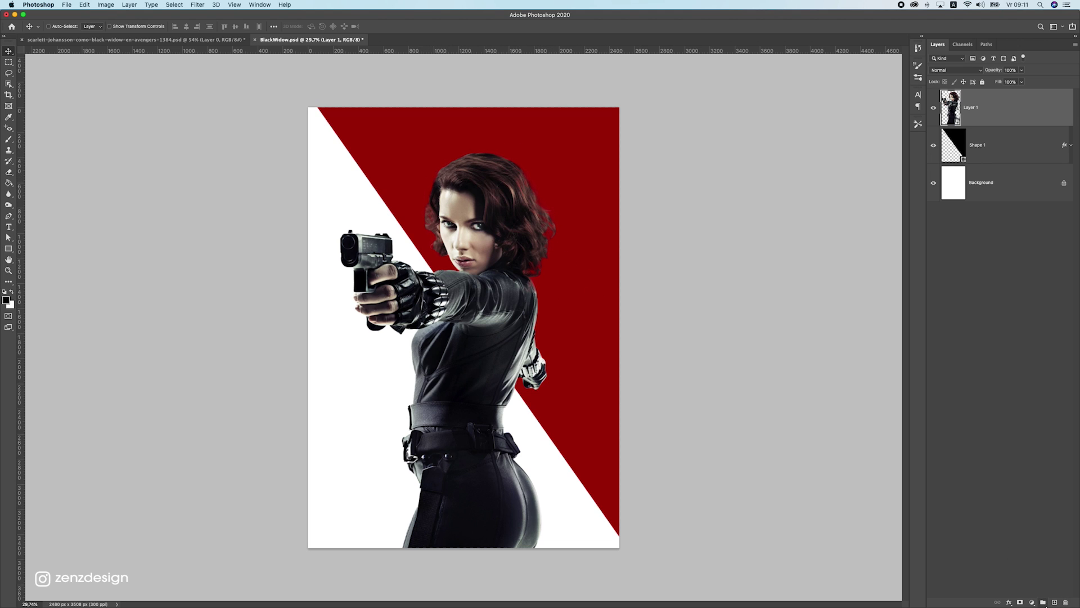
Add a Hue/Saturation adjustment clipped to Layer 1, with Colorize enabled, hue 0 and saturation about 61.
left_click(1032, 602)
left_click(1039, 509)
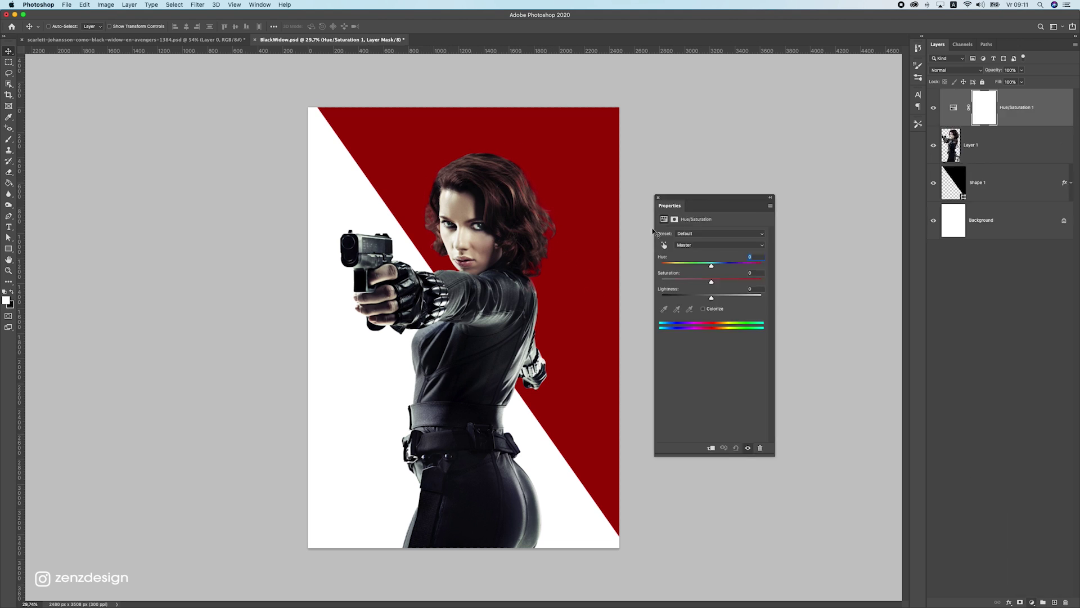
left_click(712, 448)
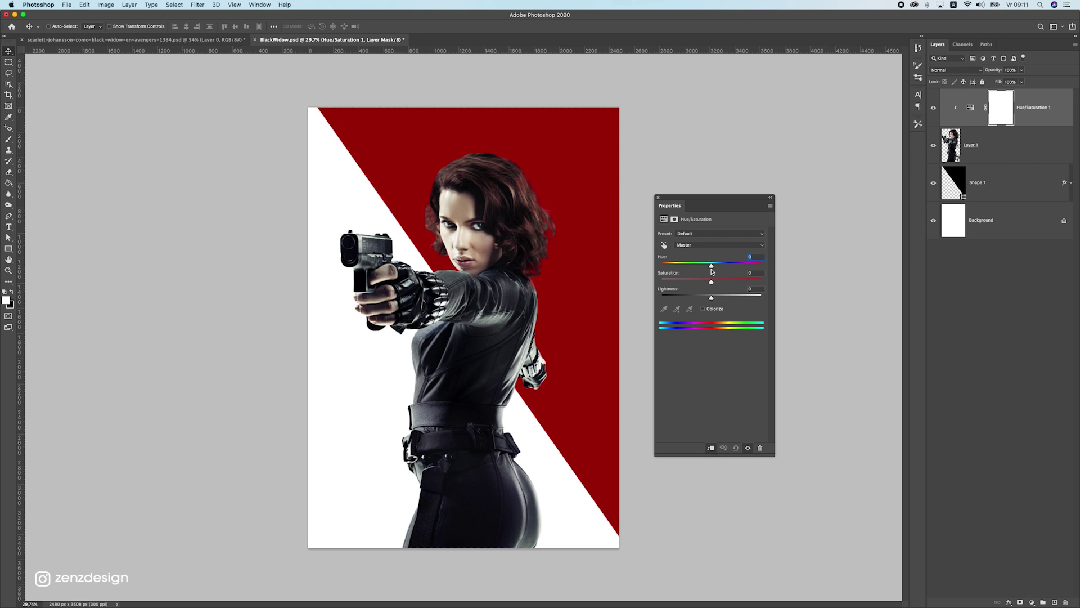
left_click(703, 309)
left_click_drag(674, 266, 637, 265)
left_click_drag(709, 284, 719, 283)
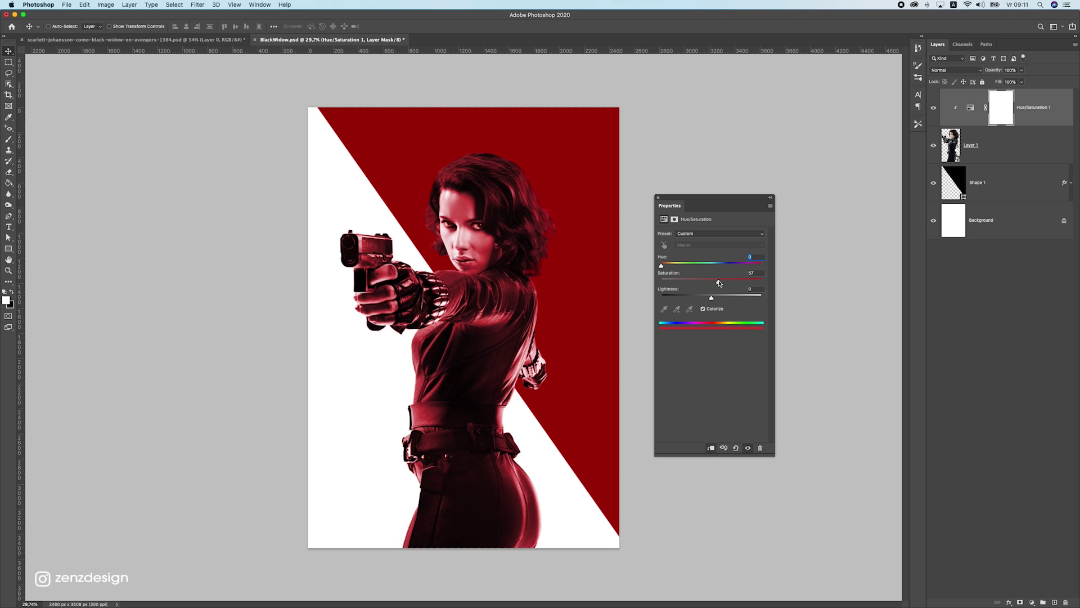
Fine-tune the red tint on the woman, setting the hue to about 2 and adjusting the saturation.
scroll(444, 203, "up", 6)
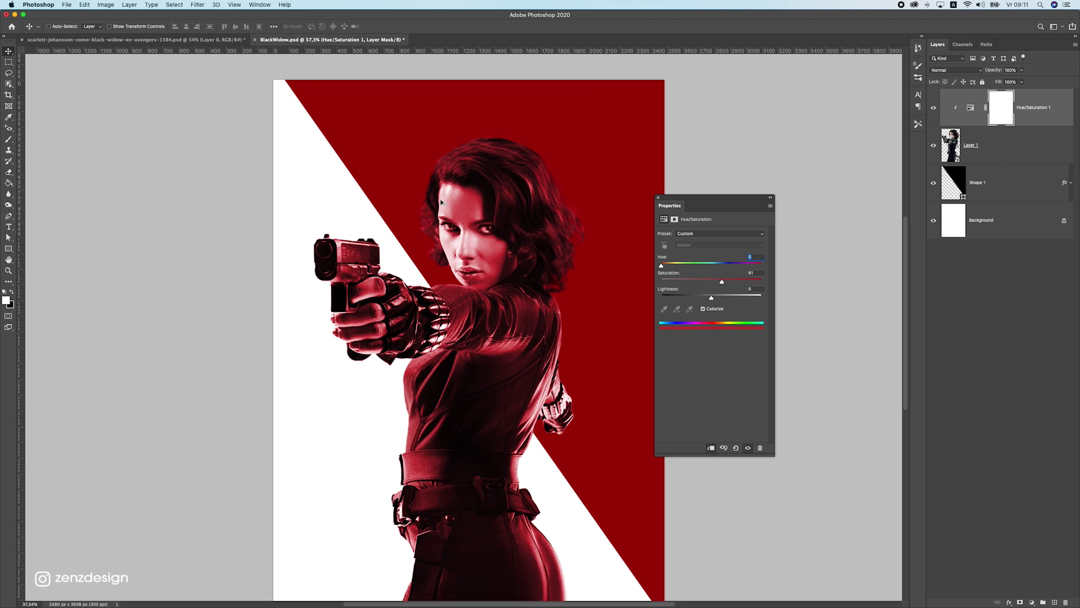
left_click_drag(553, 124, 453, 159)
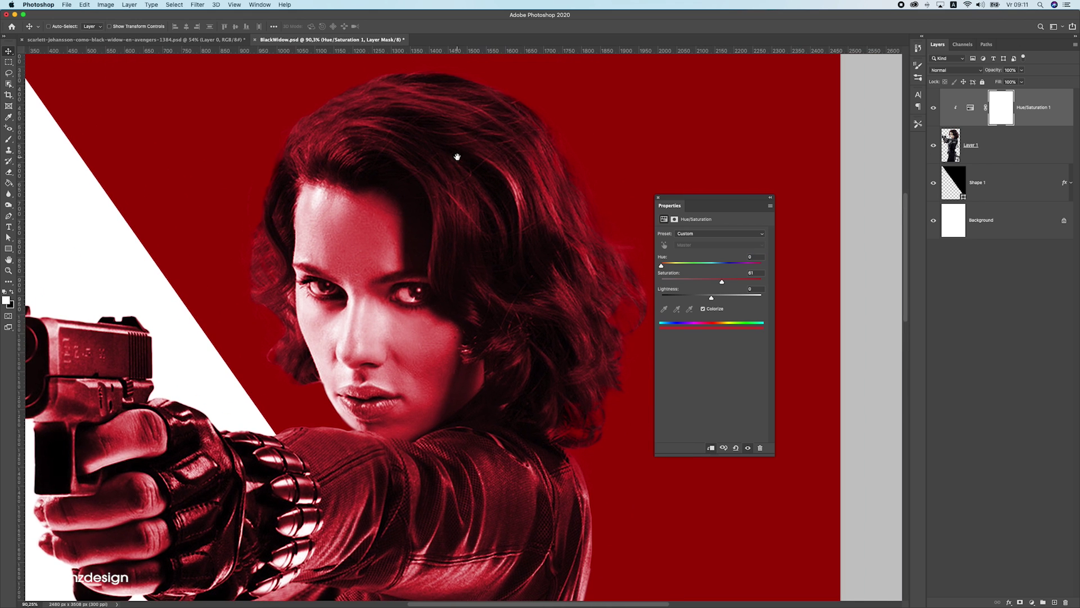
scroll(464, 295, "down", 3)
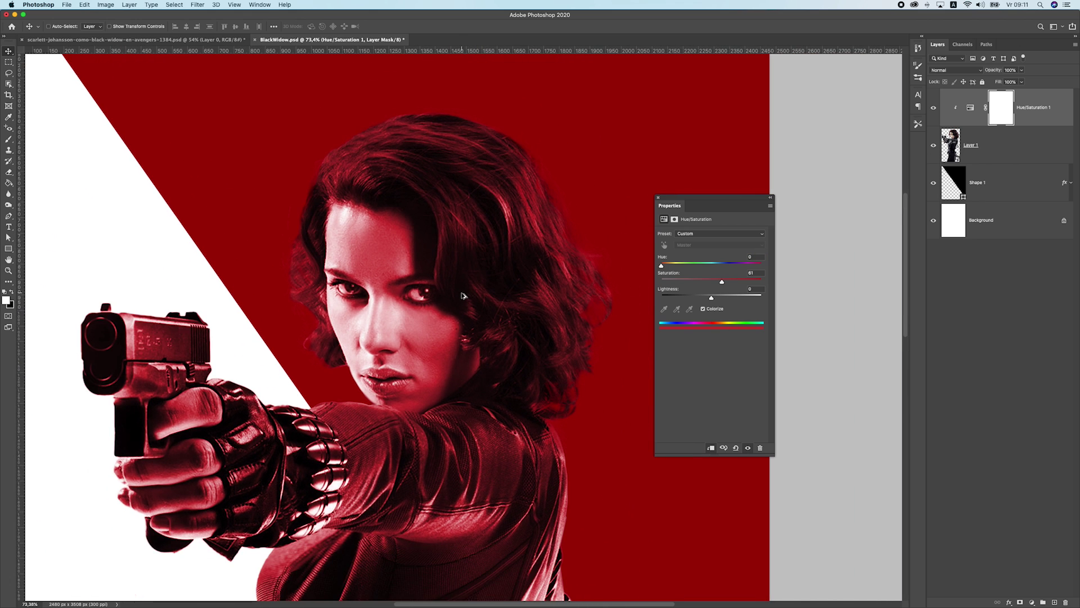
left_click_drag(666, 264, 663, 266)
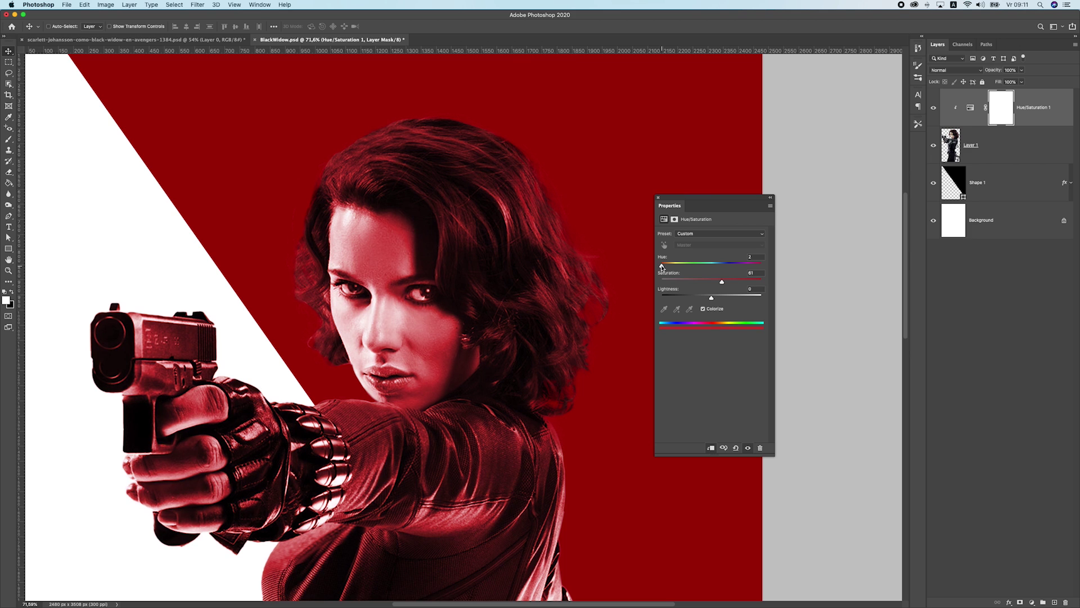
left_click_drag(726, 284, 726, 284)
left_click(657, 198)
scroll(573, 256, "down", 2)
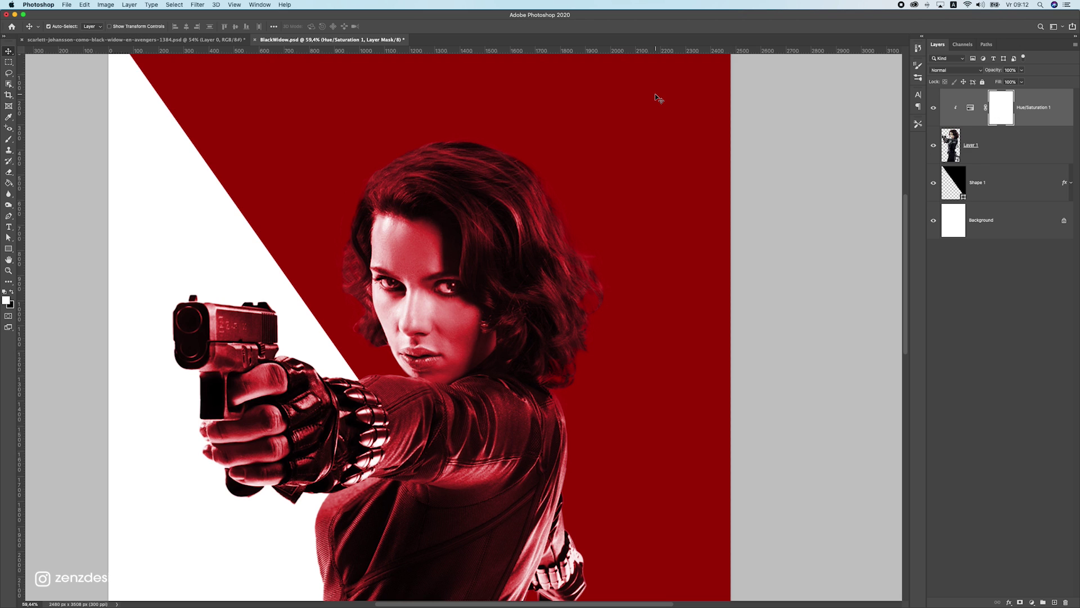
Invert the Hue/Saturation mask to black and set up a Soft Round brush at 125 px with 0% hardness.
key("super+i")
left_click(8, 139)
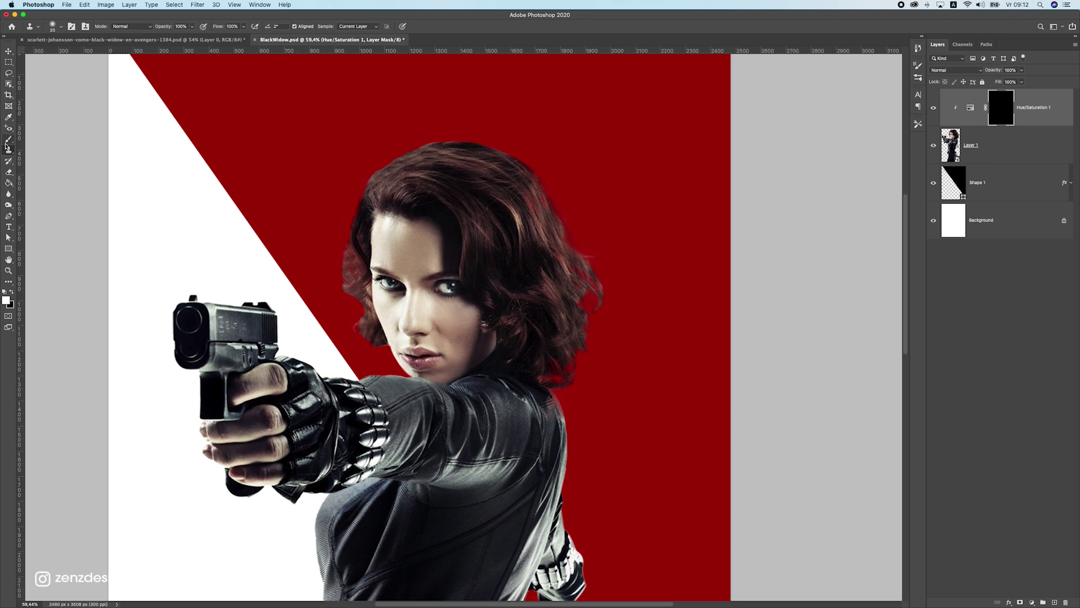
left_click(51, 27)
left_click(78, 62)
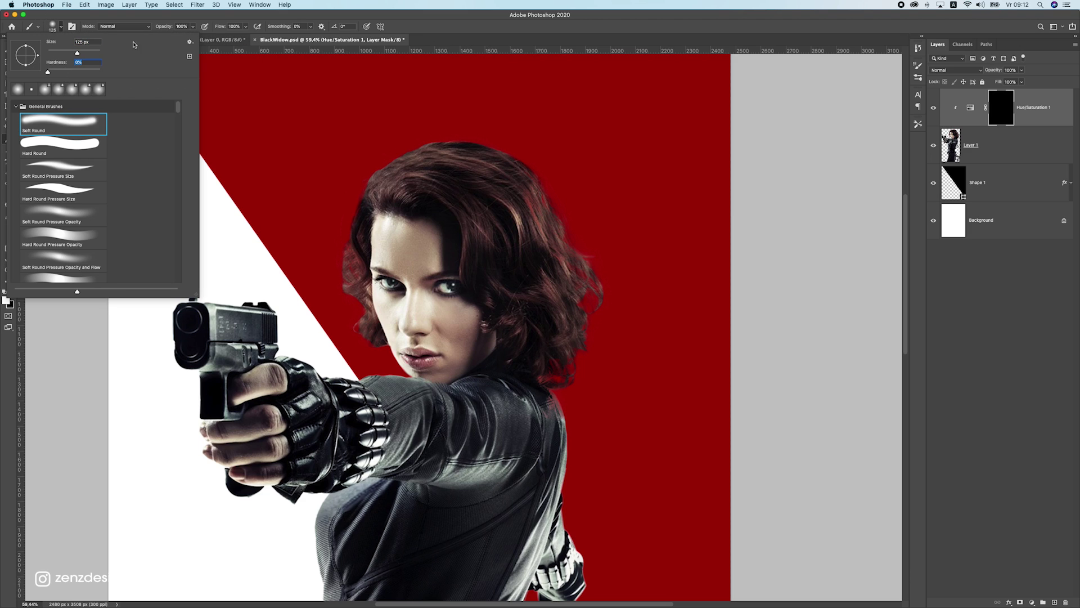
key("Return")
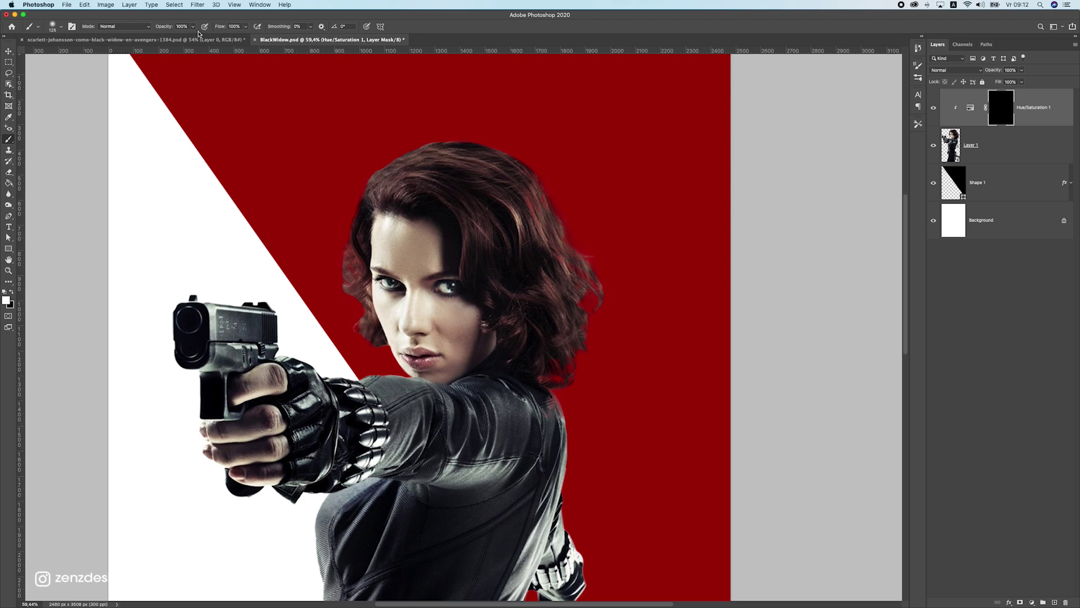
left_click(55, 26)
left_click(435, 114)
Paint white on the Hue/Saturation 1 mask along the edges of the woman's hair to bring in the red tint.
mouse_move(360, 181)
left_mouse_down()
mouse_move(437, 126)
mouse_move(362, 170)
mouse_move(472, 123)
mouse_move(375, 156)
mouse_move(526, 136)
mouse_move(405, 132)
mouse_move(522, 134)
mouse_move(443, 137)
mouse_move(534, 160)
mouse_move(476, 137)
mouse_move(562, 193)
mouse_move(521, 151)
mouse_move(592, 215)
mouse_move(554, 186)
left_mouse_up()
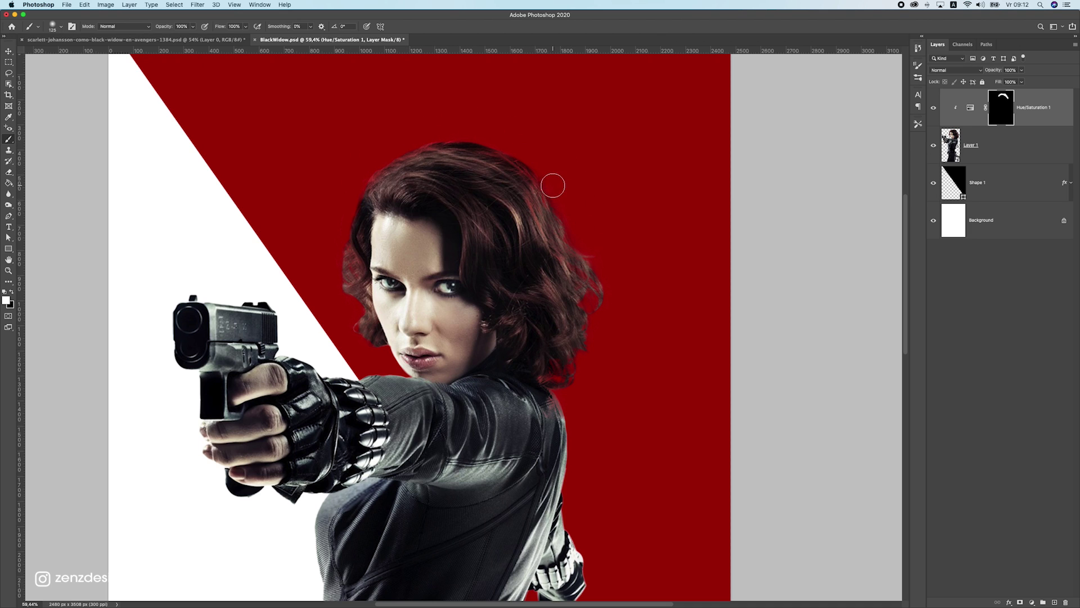
scroll(596, 191, "down", 3)
scroll(596, 190, "right", 3)
mouse_move(544, 250)
left_mouse_down()
mouse_move(521, 233)
mouse_move(531, 273)
mouse_move(523, 267)
mouse_move(534, 237)
left_mouse_up()
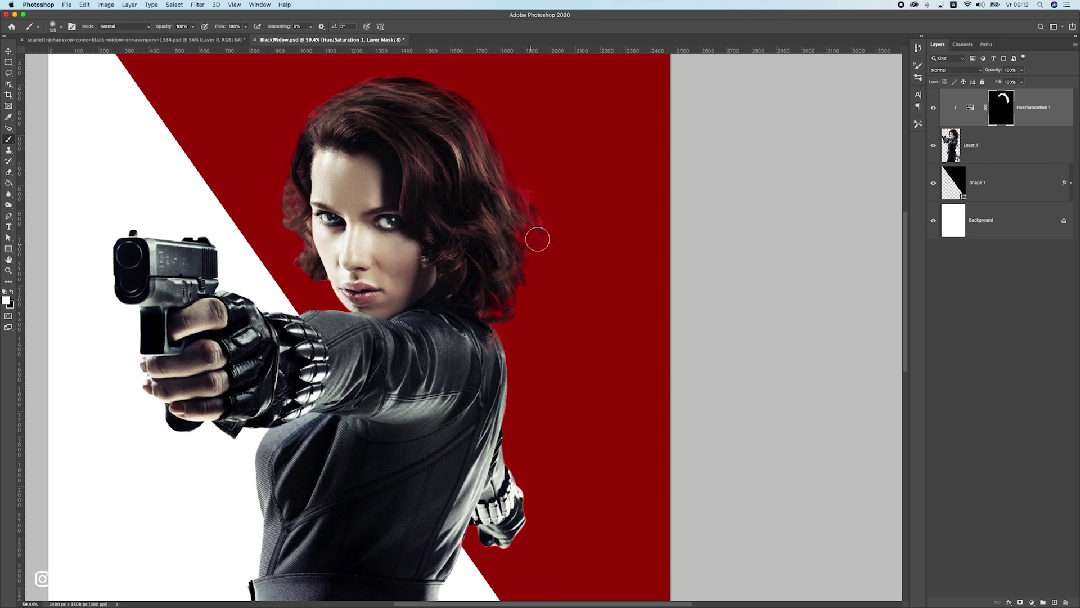
left_click_drag(328, 96, 291, 160)
left_click_drag(340, 90, 292, 146)
mouse_move(336, 78)
left_mouse_down()
mouse_move(316, 104)
mouse_move(282, 195)
mouse_move(272, 167)
mouse_move(298, 278)
mouse_move(321, 294)
left_mouse_up()
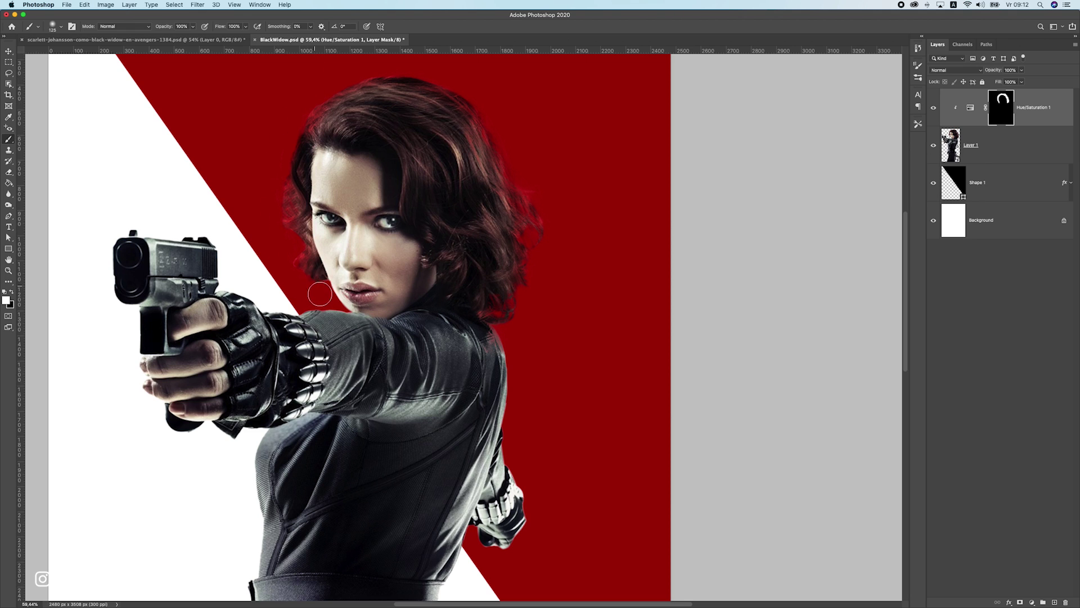
scroll(535, 277, "down", 5)
scroll(535, 278, "right", 3)
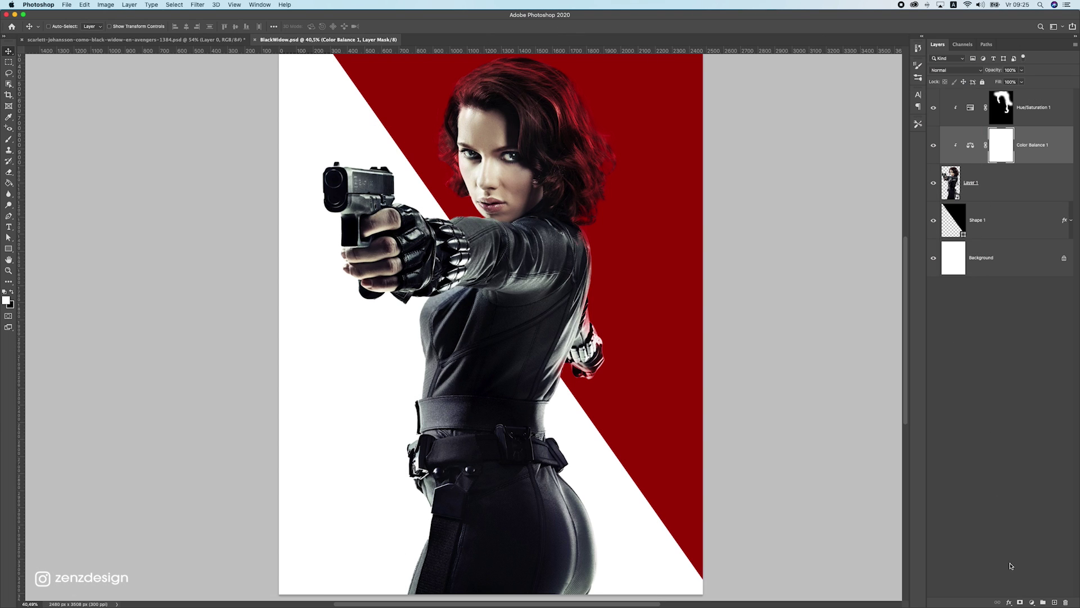
Add a second clipped Color Balance adjustment with midtones shifted to red +51, and compare the woman with and without it.
left_click(1032, 603)
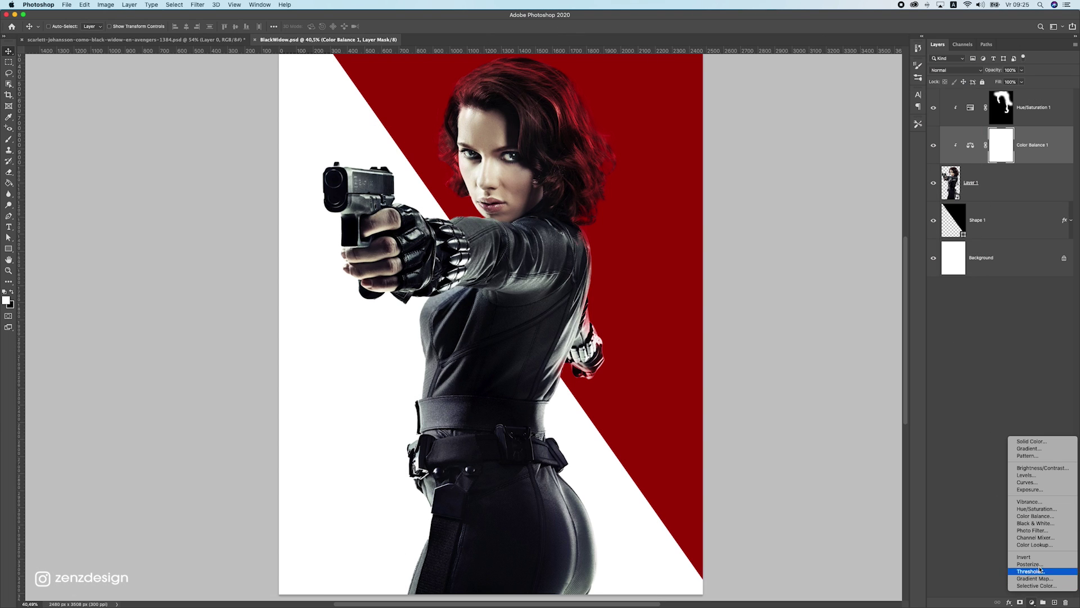
left_click(1040, 516)
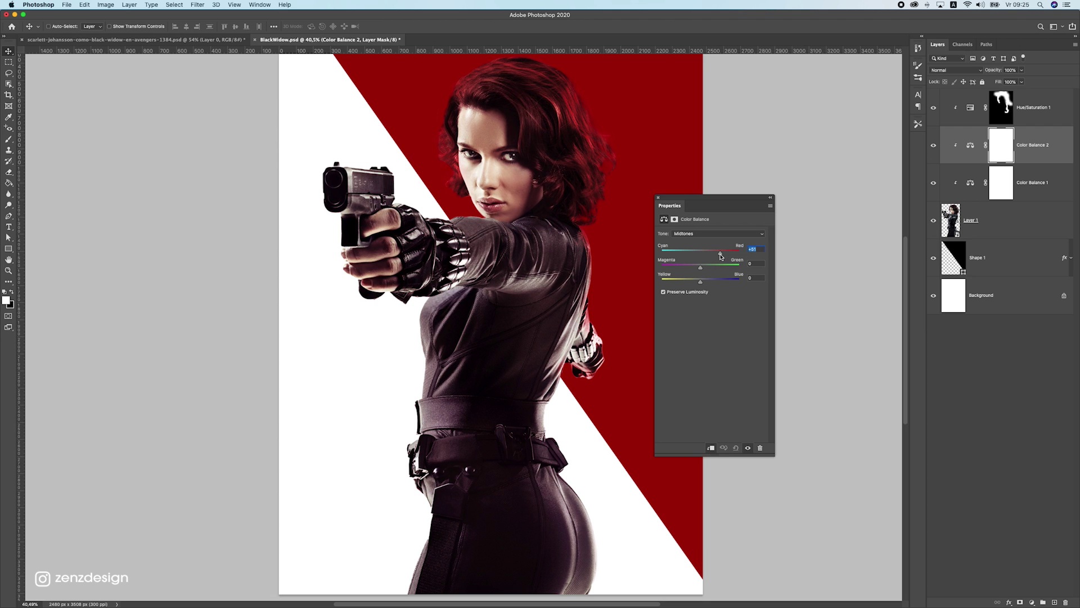
left_click(933, 147)
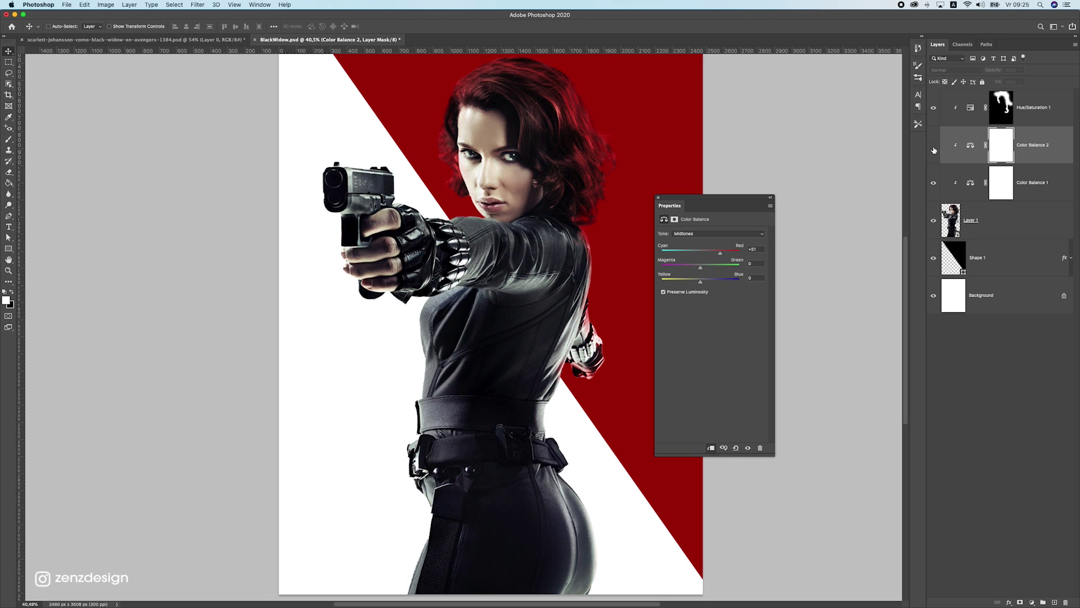
left_click(934, 147)
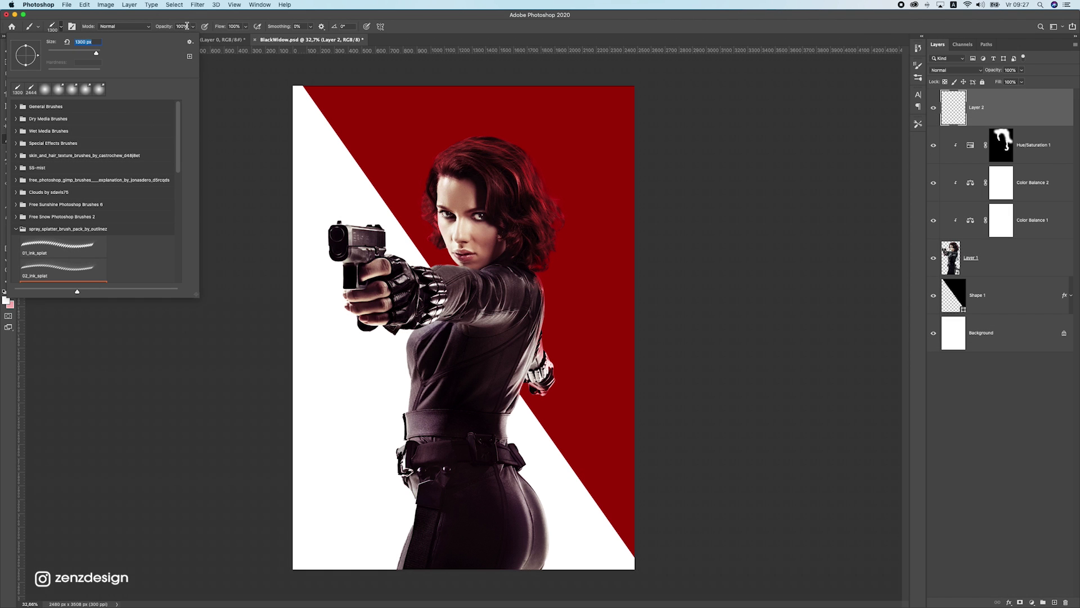
Select the 09_ink_splat brush from the spray splatter pack and reduce its size to 1300 px.
left_click(134, 31)
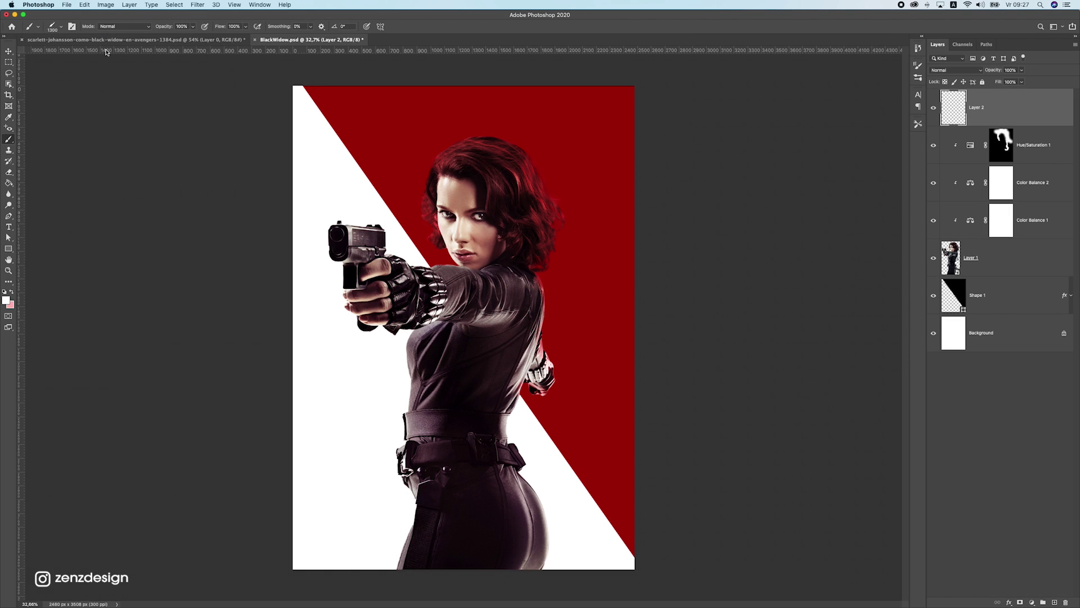
left_click(61, 27)
scroll(64, 247, "down", 5)
left_click(56, 192)
scroll(46, 227, "up", 1)
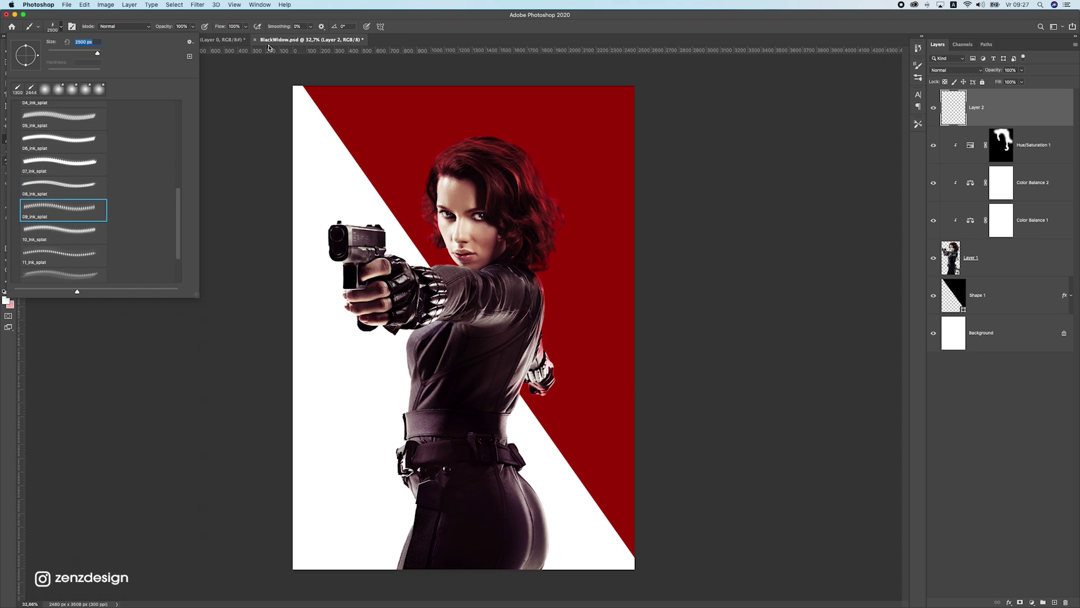
left_click(62, 26)
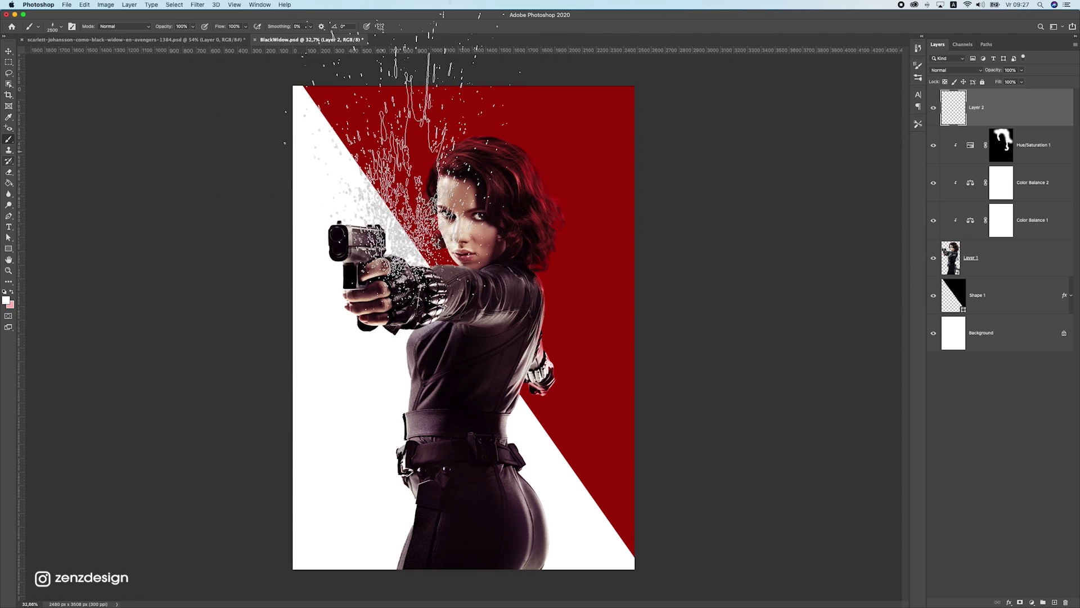
key("bracketleft")
key("bracketleft")
key("bracketleft")
key("bracketleft")
key("bracketleft")
key("bracketleft")
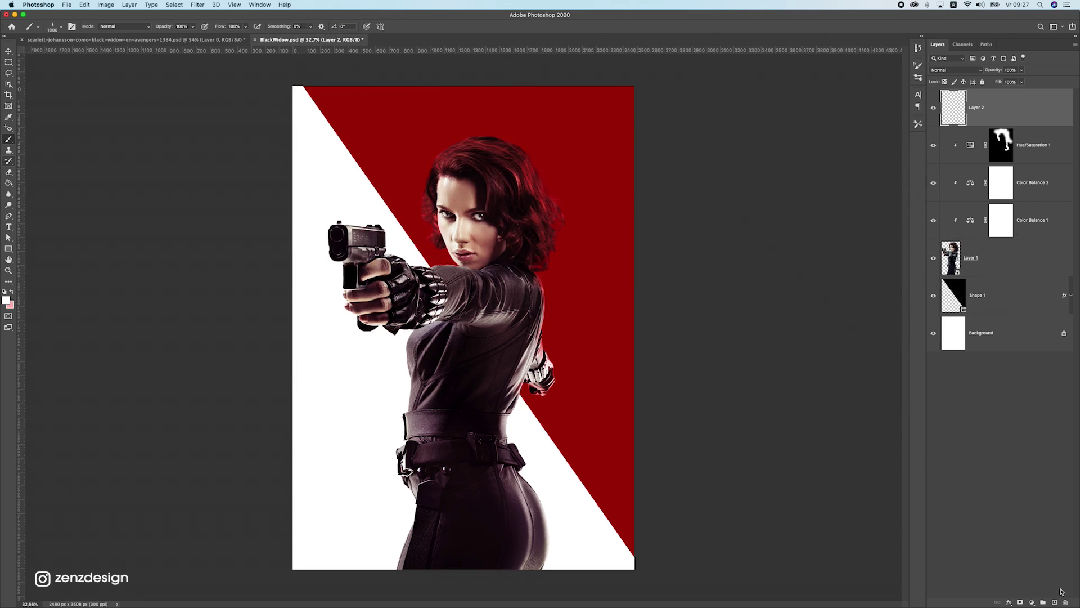
key("bracketleft")
key("bracketleft")
key("bracketleft")
key("bracketleft")
key("bracketleft")
key("bracketleft")
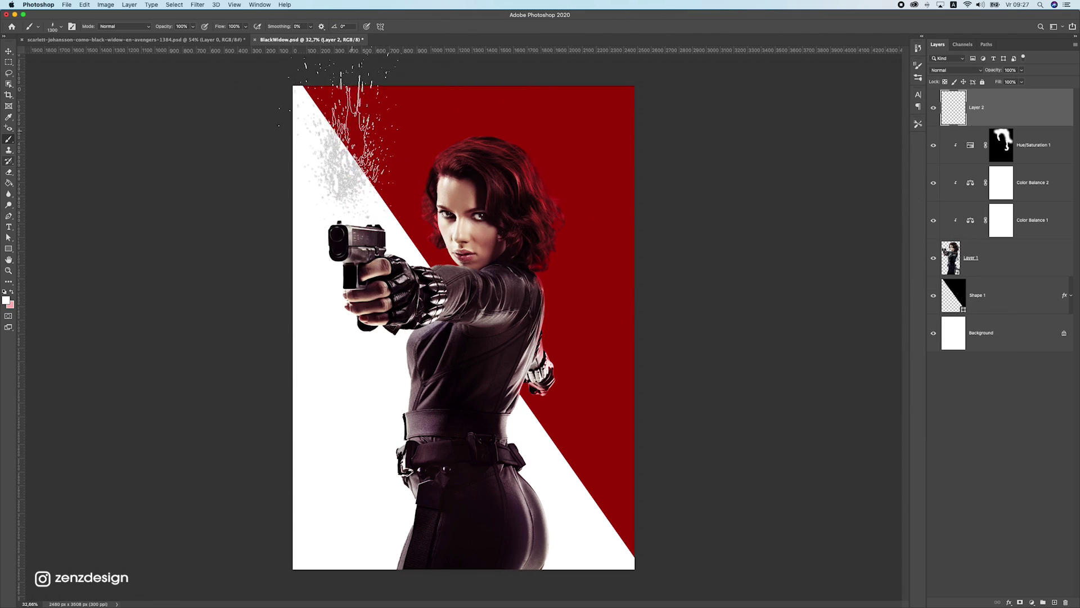
Stamp white splatter on Layer 2 near the diagonal's upper end and move that layer beneath the woman's layer.
left_click(333, 128)
key("super+z")
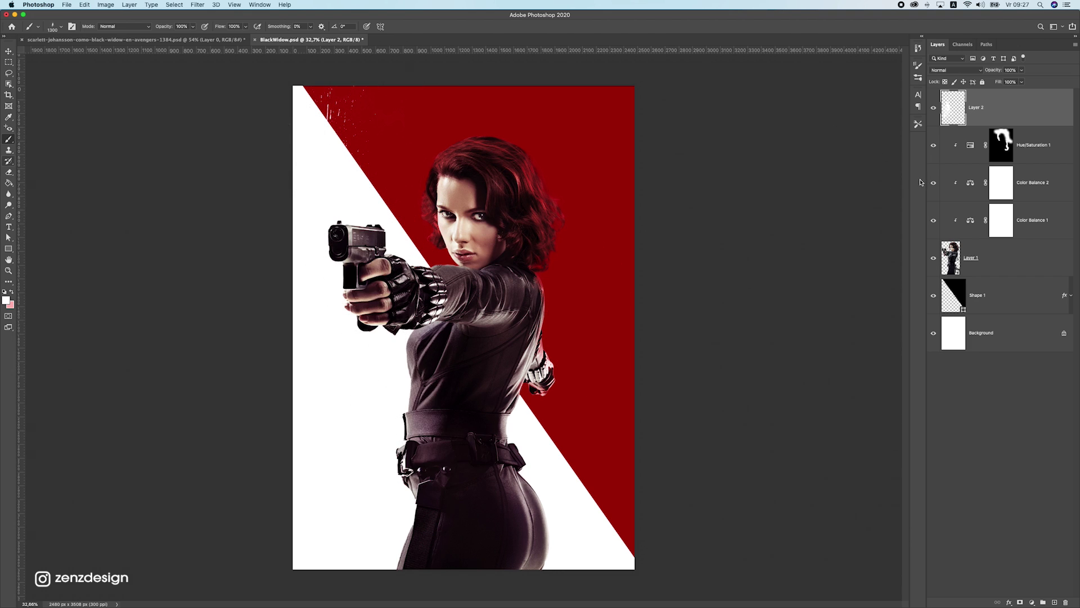
left_click_drag(999, 115, 973, 294)
left_click_drag(983, 303, 982, 285)
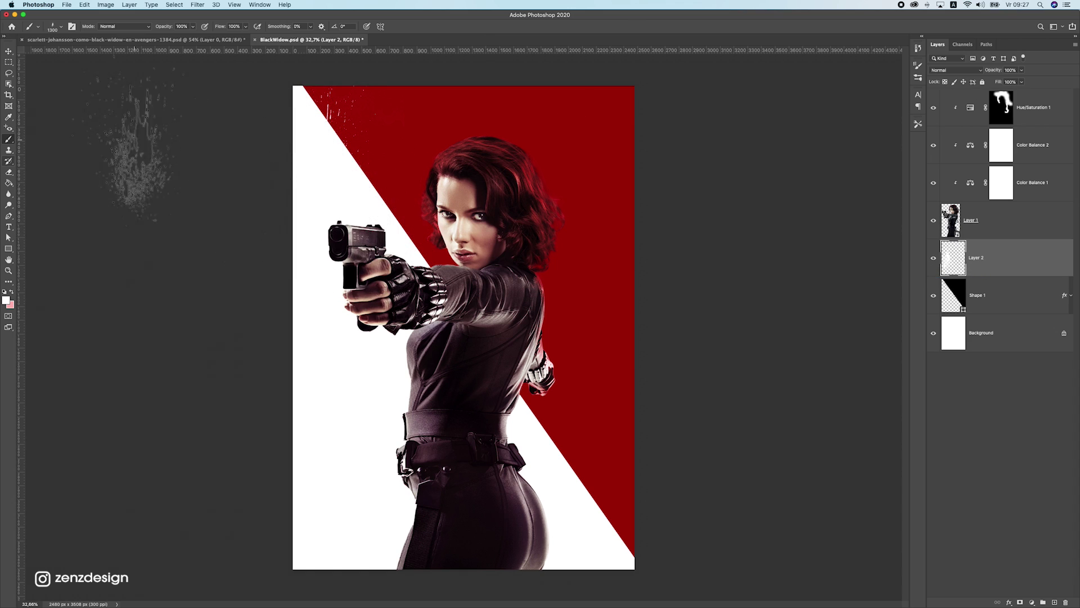
Stamp white splatter over the lower end of the diagonal with the 10_ink_splat brush, reducing its size to 2000 px.
left_click(57, 26)
left_click(63, 231)
left_click(364, 239)
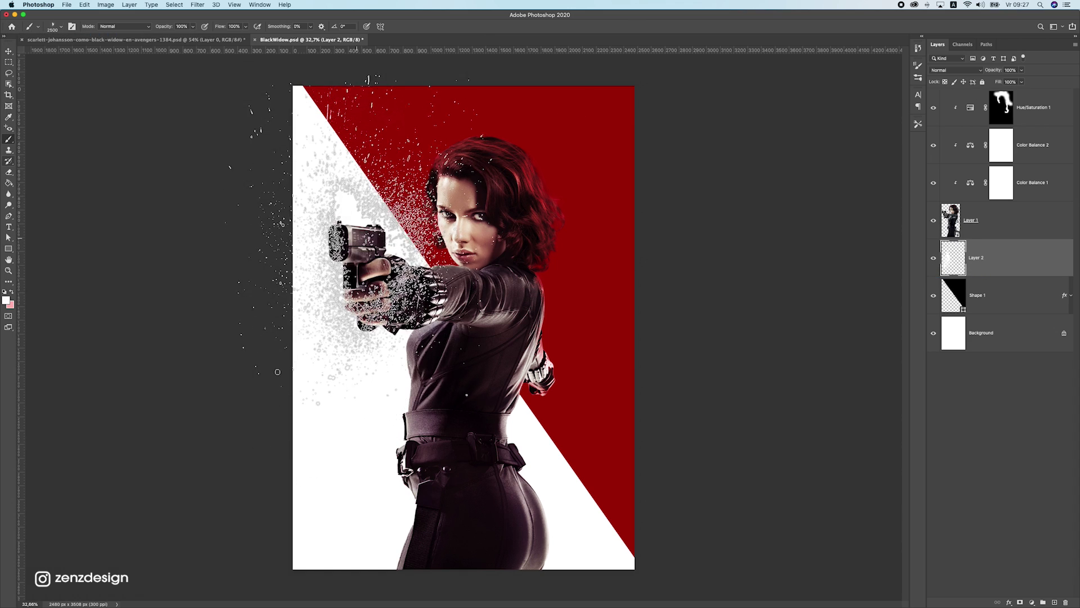
key("super+z")
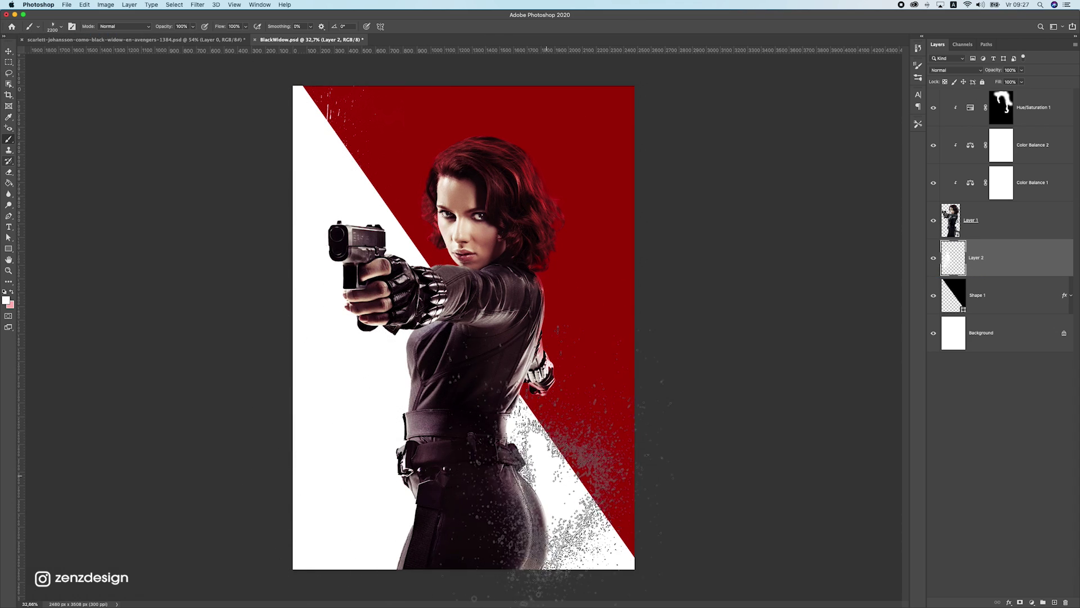
key("bracketleft")
left_click(600, 552)
key("super+z")
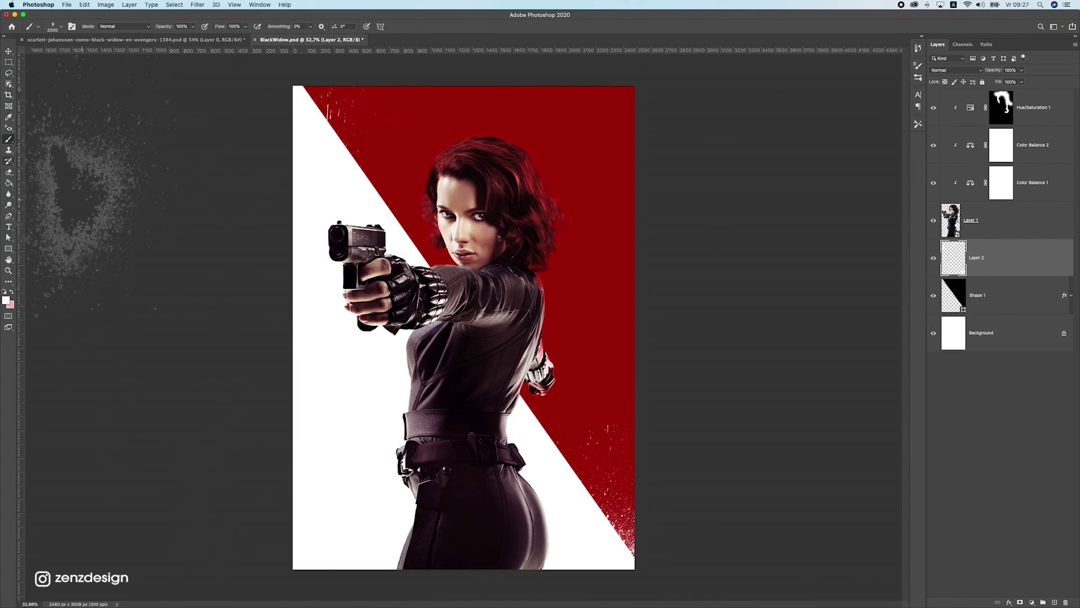
Stamp white splatter on the red area behind the woman's back with the 08_ink_splat brush at 2446 px.
left_click(57, 26)
left_click(64, 198)
key("Return")
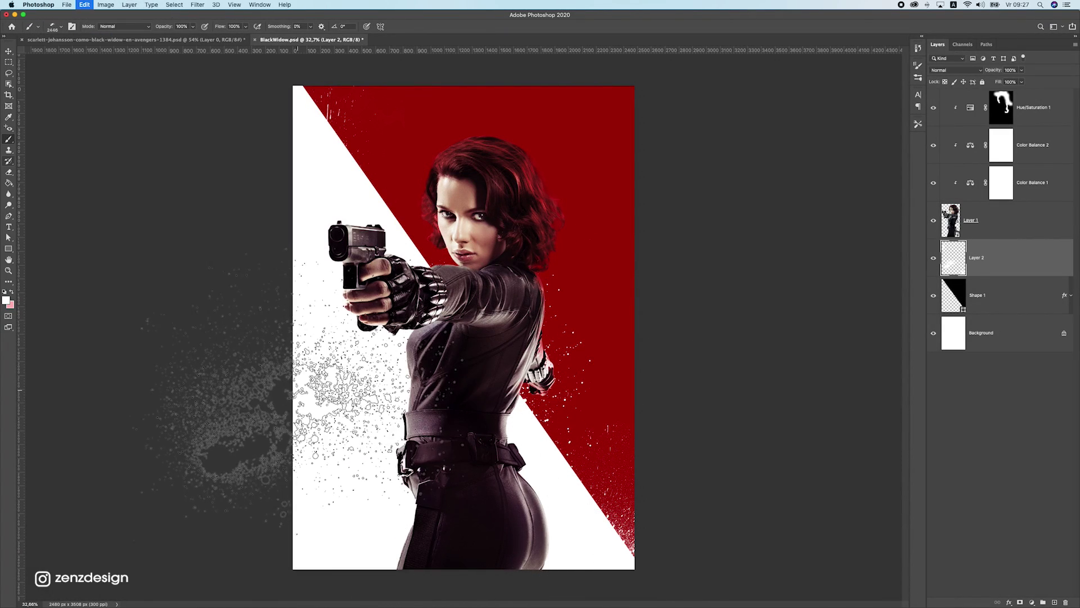
left_click(338, 255)
key("super+z")
left_click(256, 253)
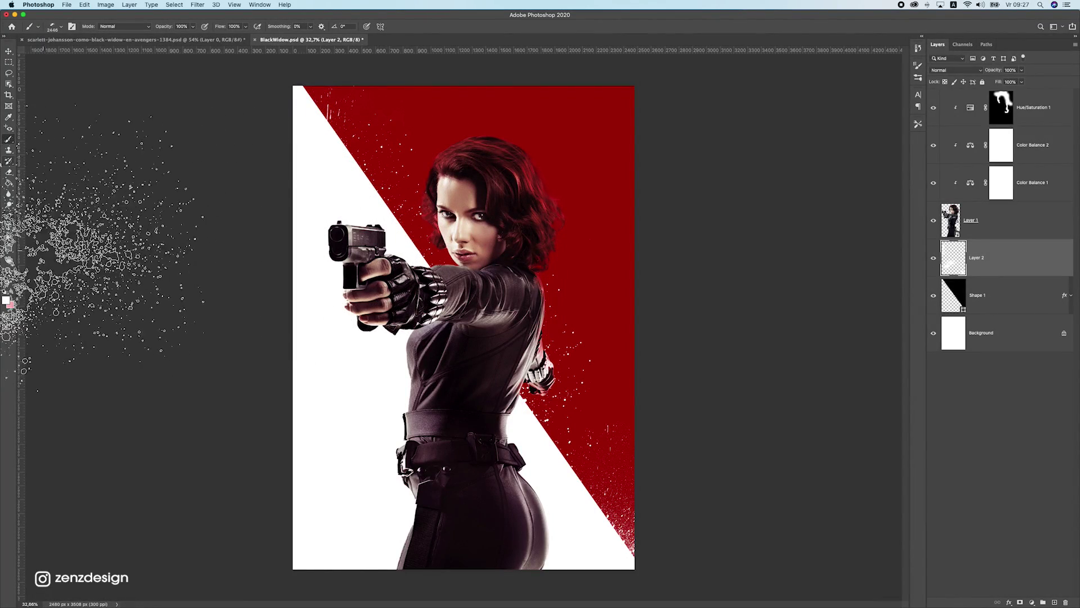
Try stamping splatter along the diagonal with the 10_ink_splat brush at 2500 px, and undo it.
left_click(55, 26)
scroll(63, 169, "down", 3)
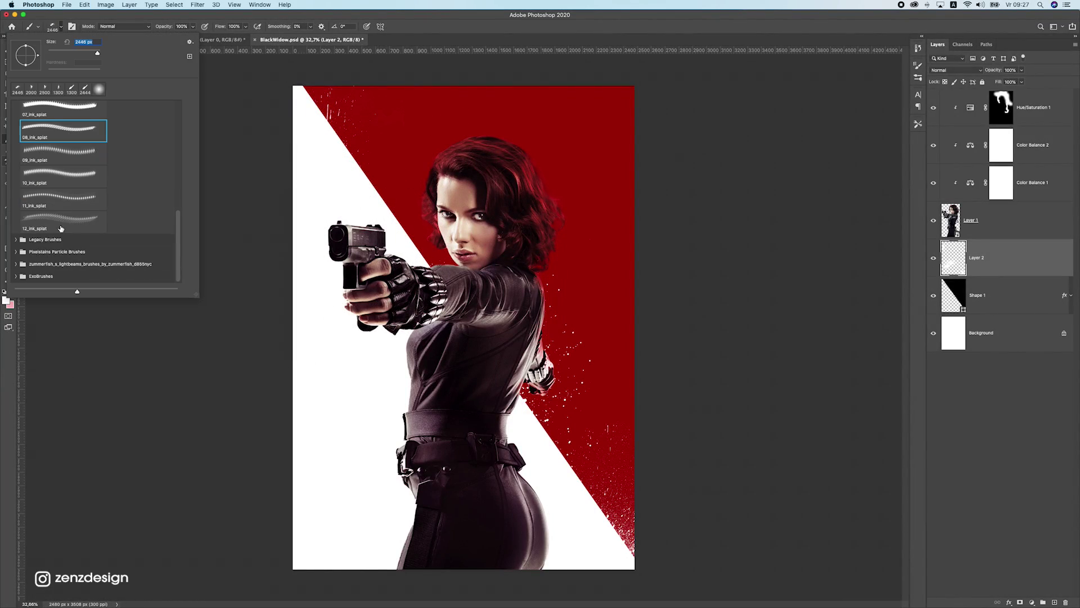
left_click(64, 176)
left_click(242, 381)
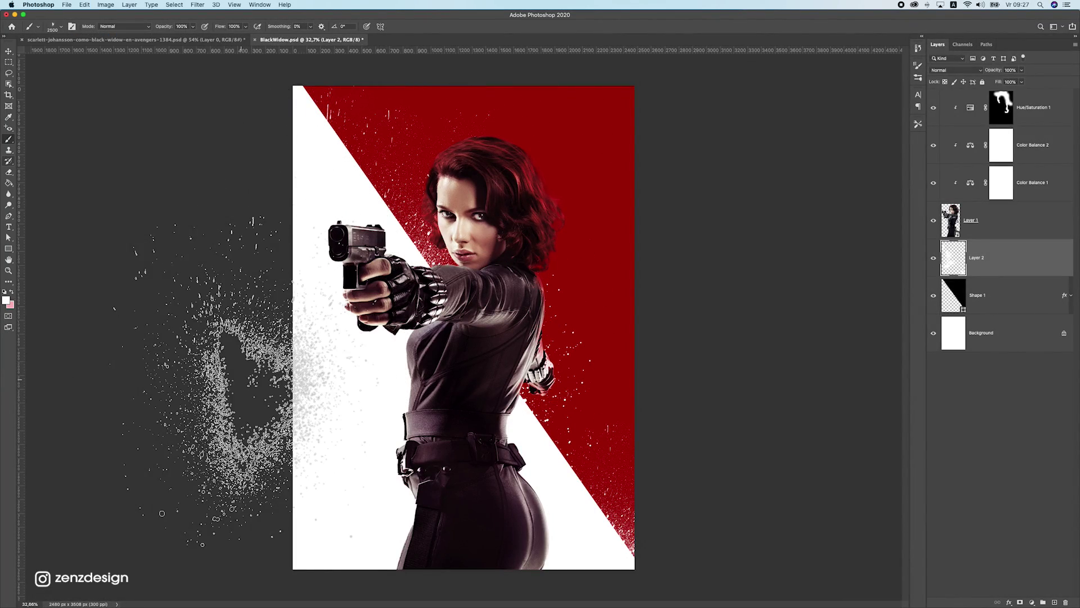
key("super+z")
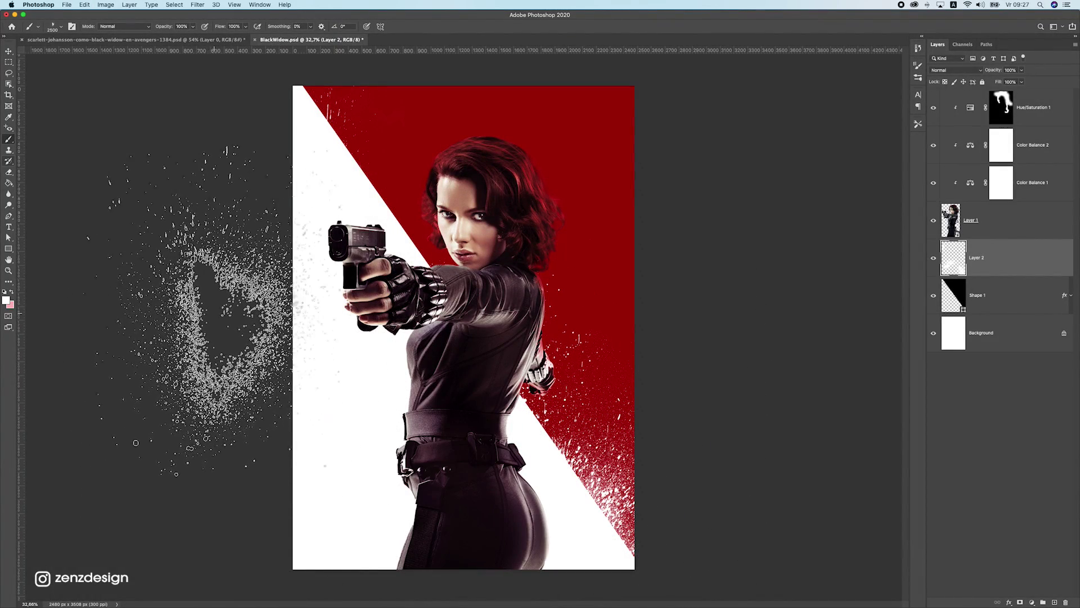
Stamp white streaky splatter across the upper part of the diagonal with the 02_ink_splat brush at 2500 px.
left_click(59, 26)
scroll(67, 180, "up", 5)
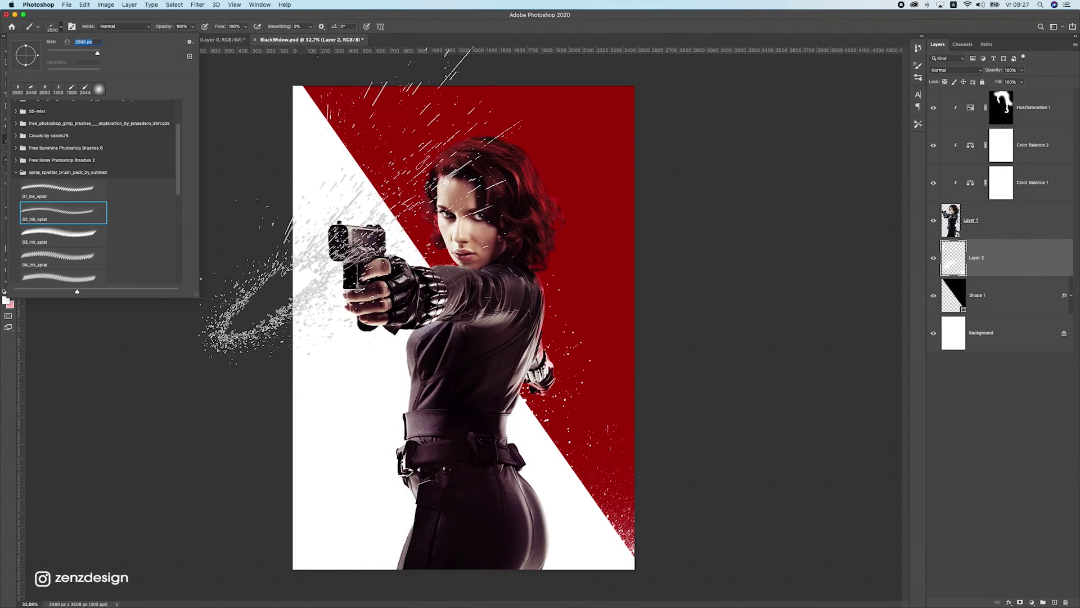
left_click(299, 218)
key("super+z")
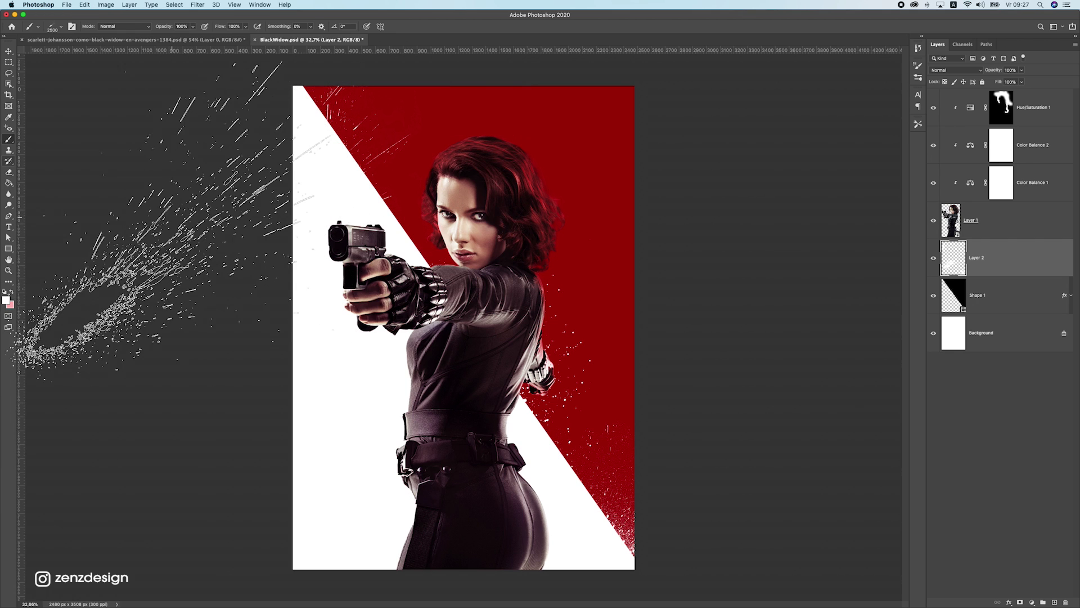
Rotate the 02_ink_splat brush to about 65° and stamp white streaks on the red beside the woman's face.
left_click(52, 29)
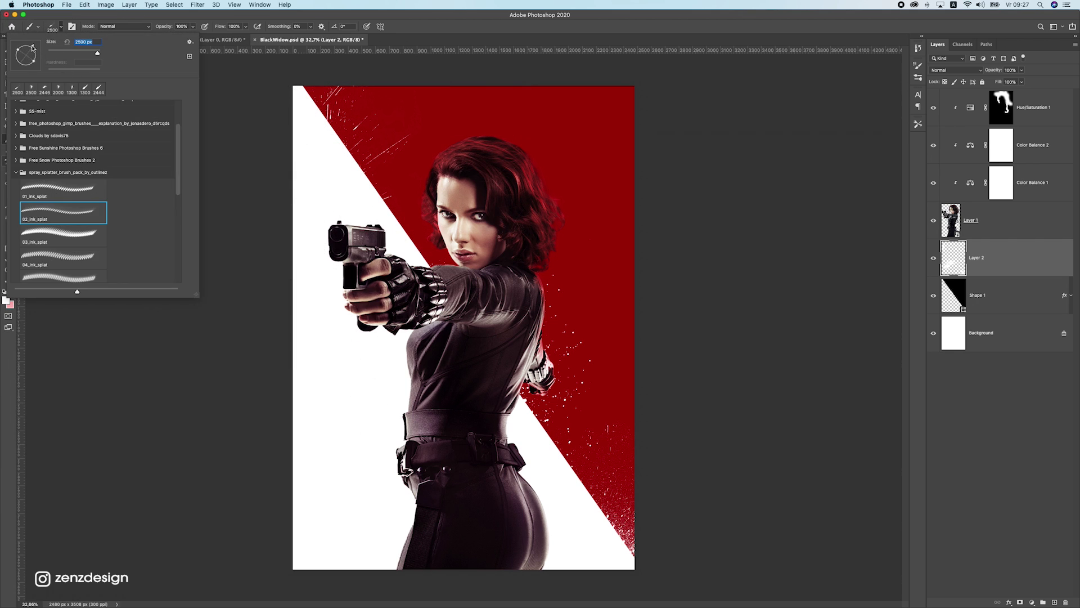
left_click(357, 258)
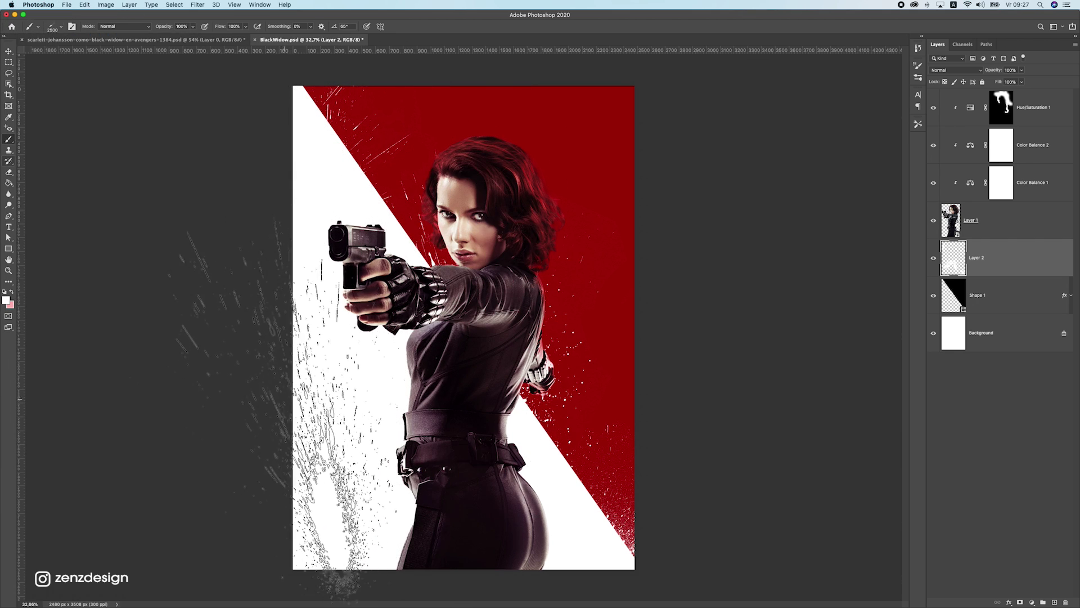
scroll(208, 321, "down", 5)
scroll(209, 321, "up", 4)
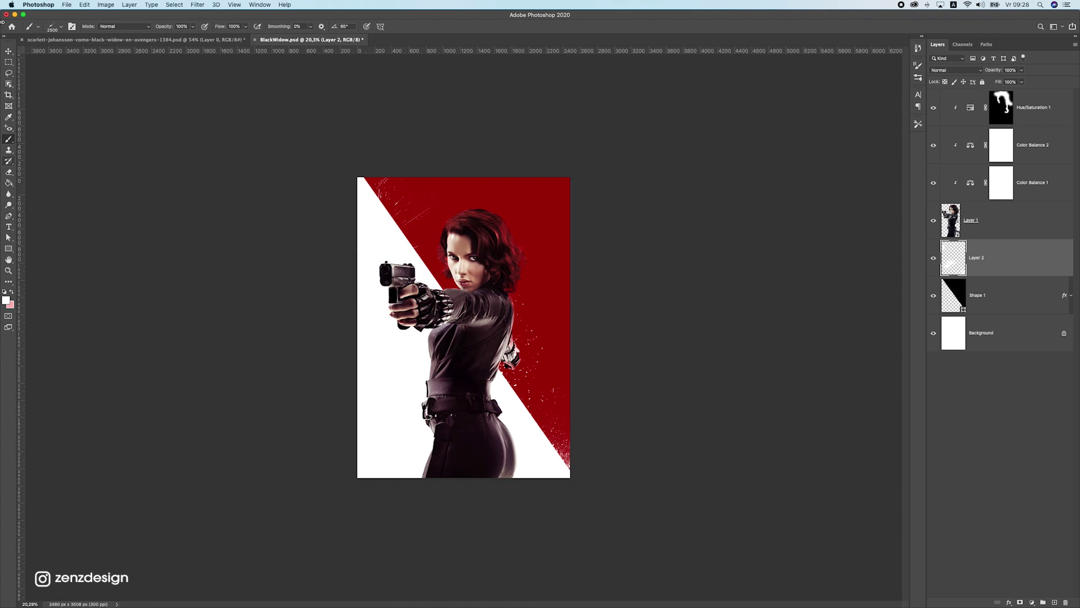
Try further 02_ink_splat stamps on the red area with the brush rotated to about 38° and 14°.
left_click(53, 29)
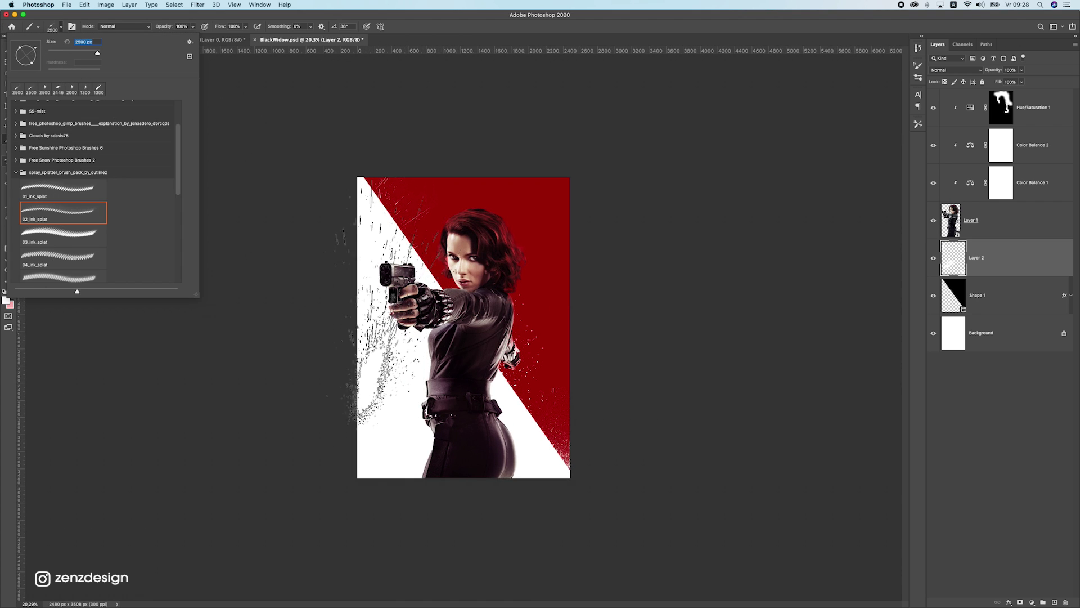
key("Return")
scroll(413, 287, "down", 3)
scroll(410, 290, "up", 5)
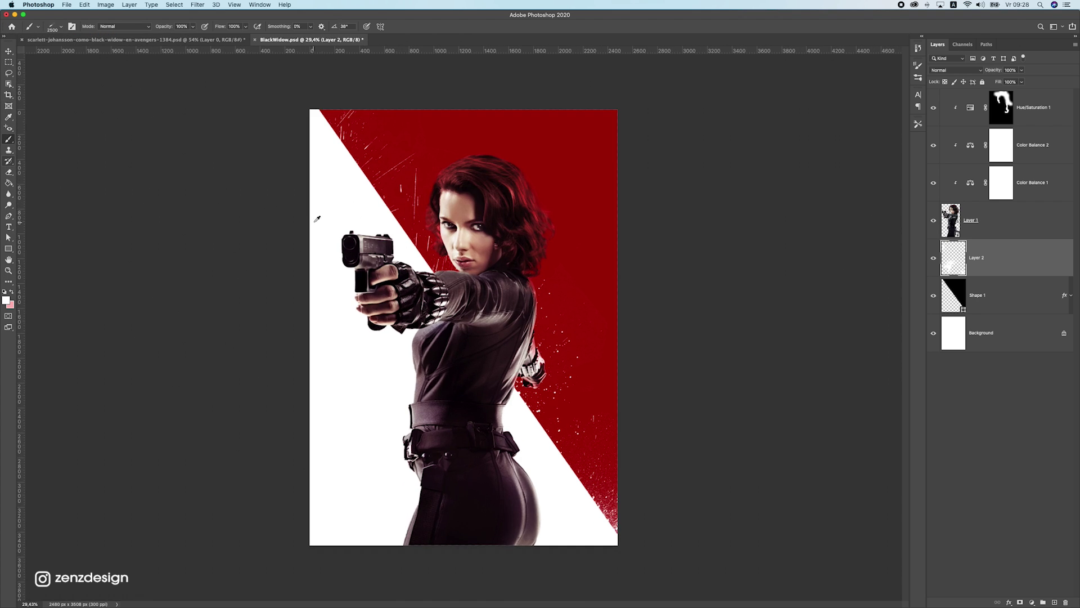
scroll(78, 105, "down", 1)
scroll(81, 102, "up", 1)
left_click(52, 28)
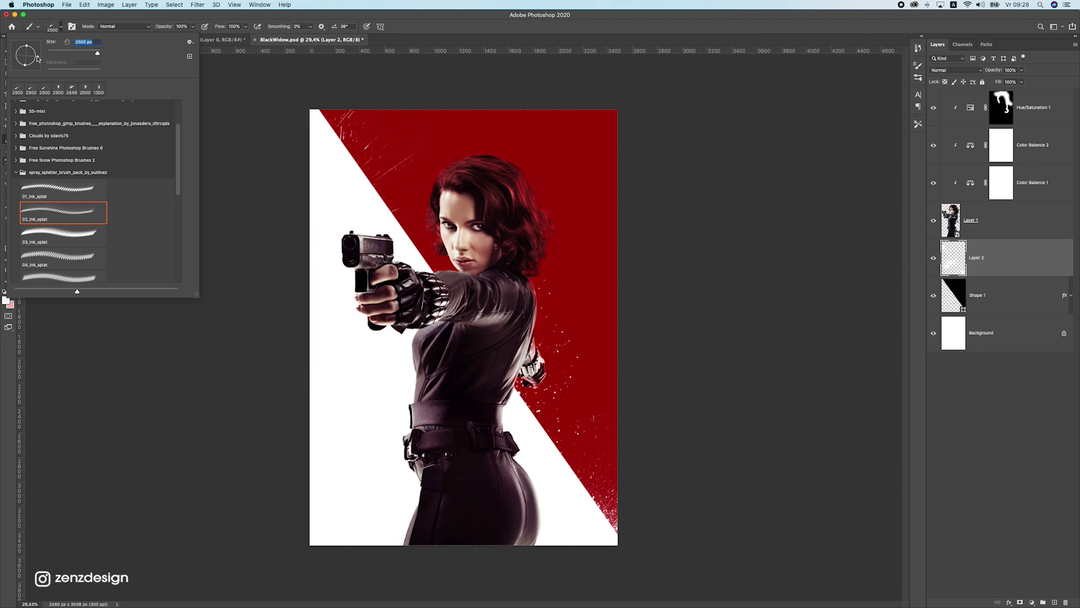
key("Return")
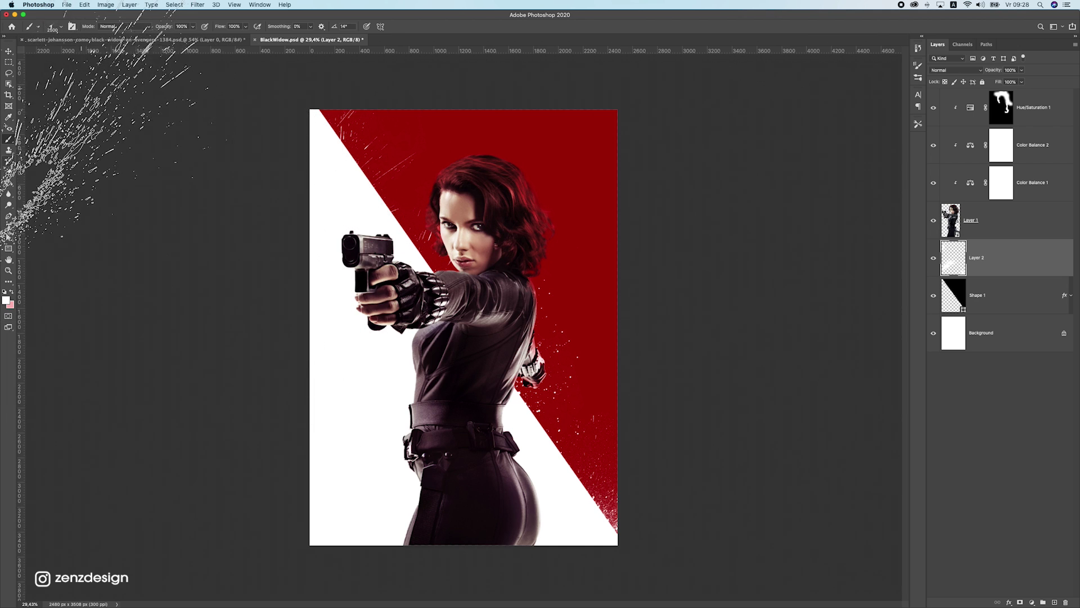
Set the foreground color to the background's dark red, a40102, by sampling it from the poster.
left_click(9, 51)
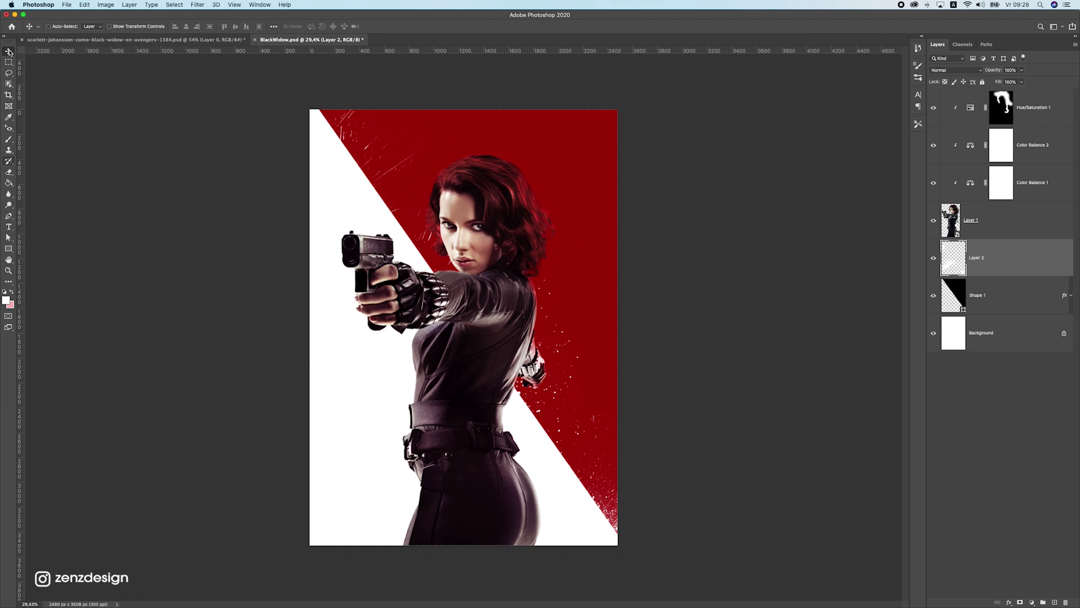
left_click(7, 300)
left_click(498, 122)
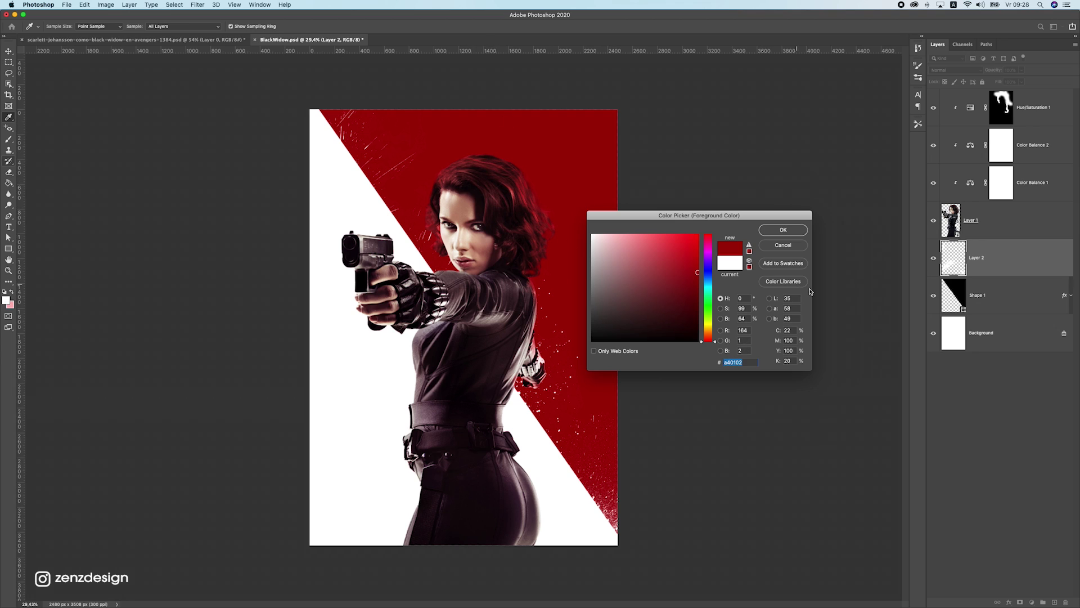
left_click(782, 230)
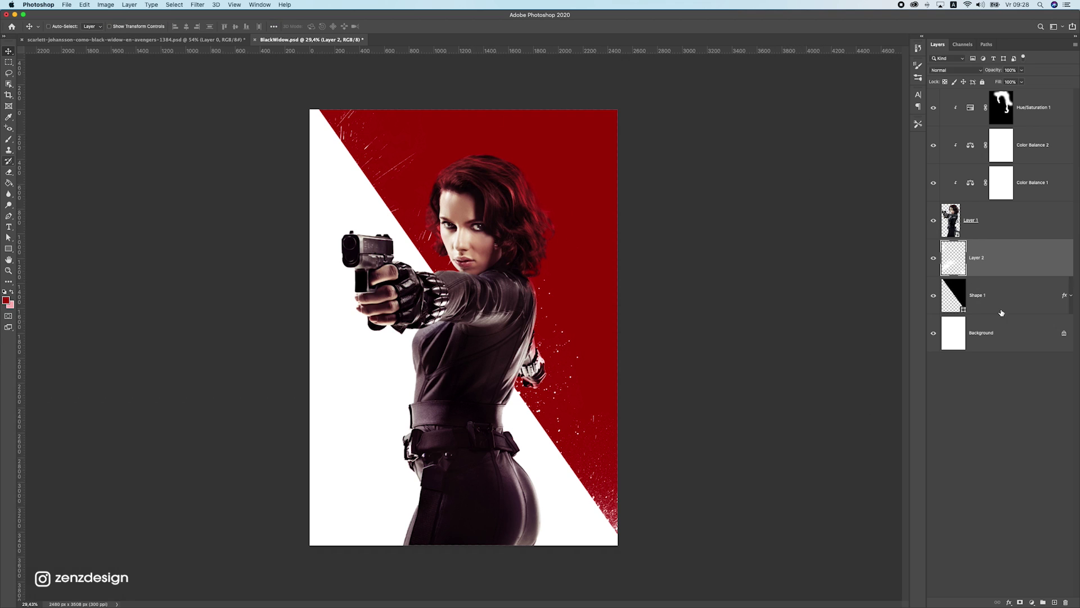
Add a new layer above the white splatter layer and try a dark red 02_ink_splat stamp rotated to -141°.
left_click(1055, 602)
left_click(8, 139)
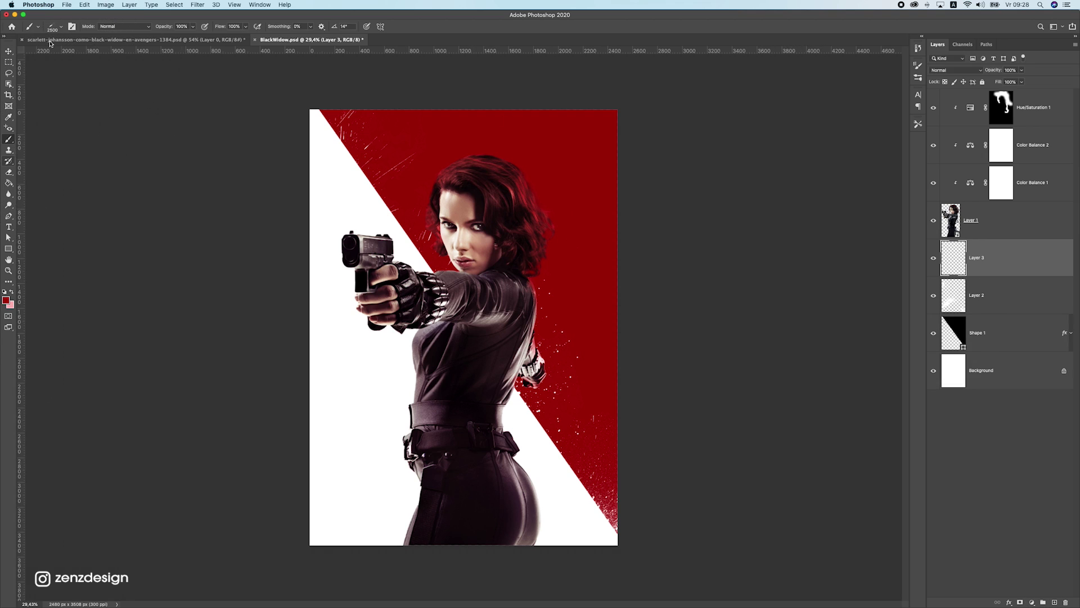
left_click(59, 26)
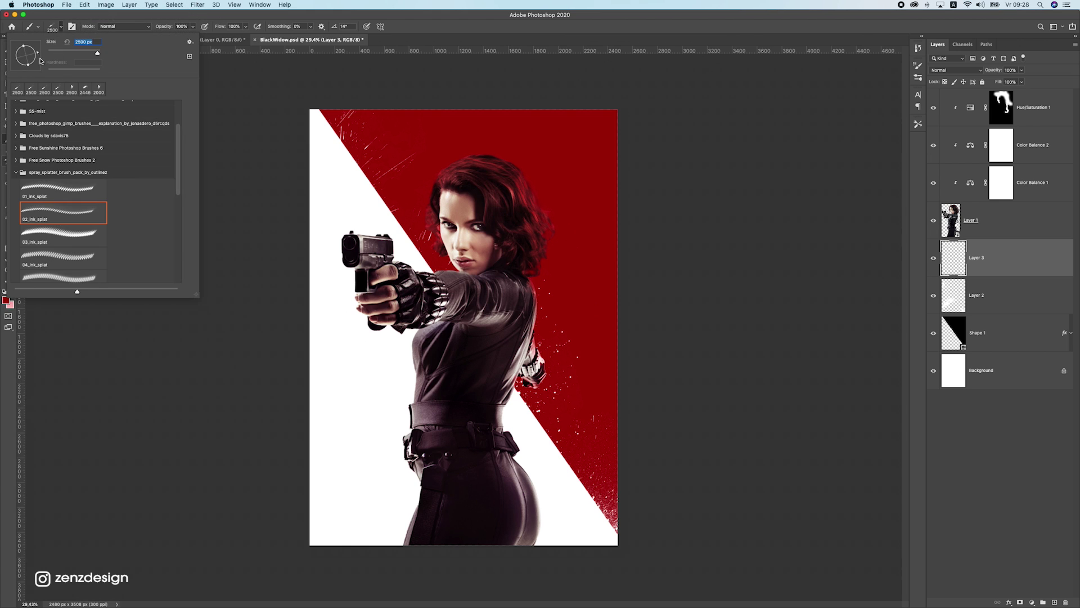
left_click(18, 63)
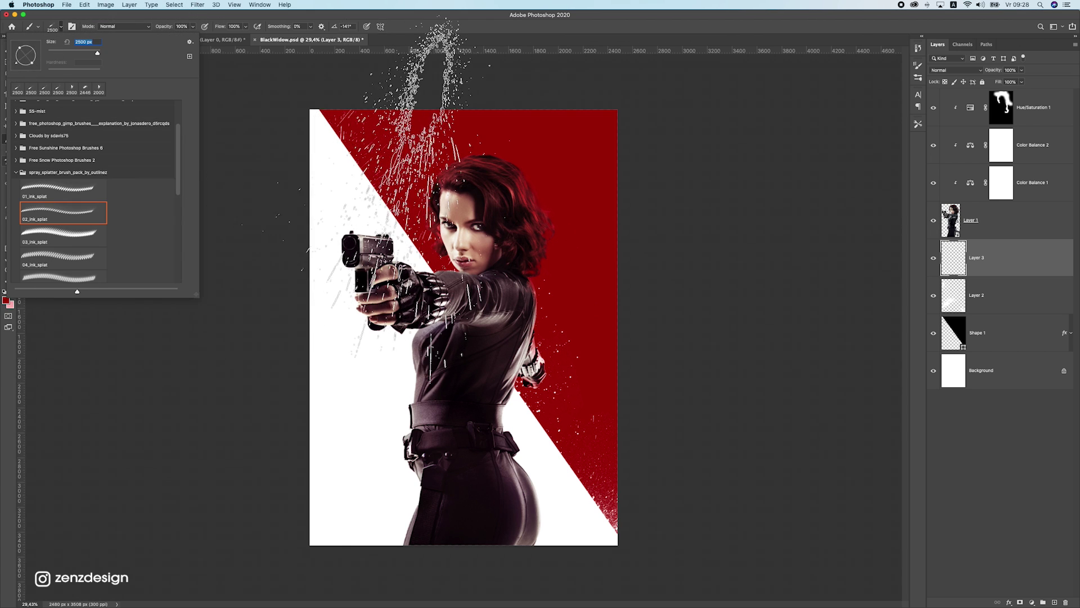
left_click(478, 164)
key("super+z")
Choose the 07_ink_splat brush and reduce its size to 1000 px.
left_click(53, 27)
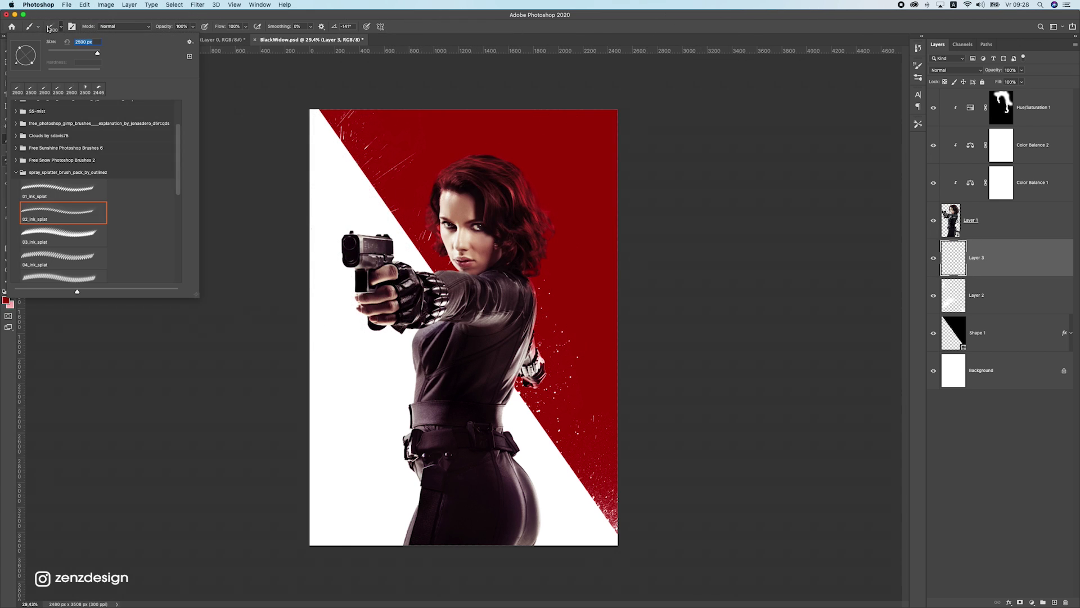
scroll(92, 197, "down", 2)
left_click(63, 252)
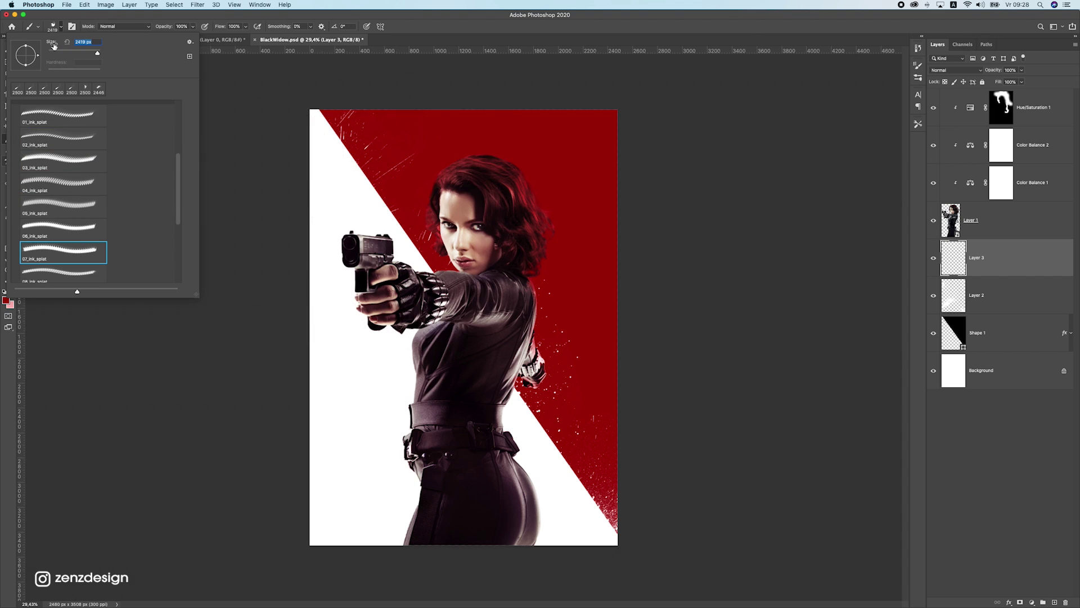
type("1700")
key("Return")
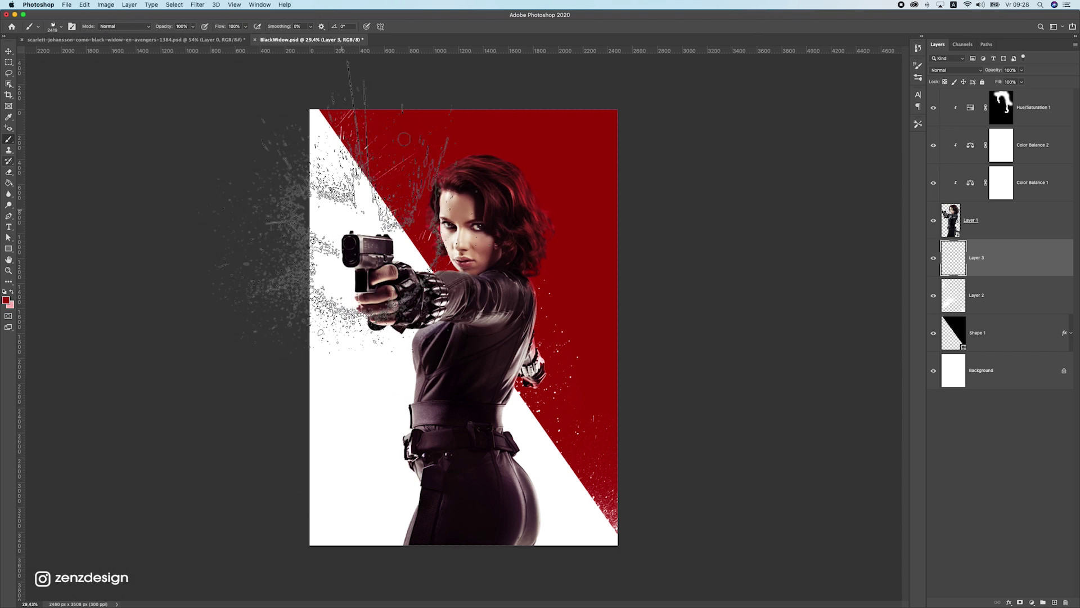
key("bracketleft")
key("bracketleft")
key("bracketleft")
key("bracketleft")
key("bracketleft")
key("bracketleft")
key("bracketleft")
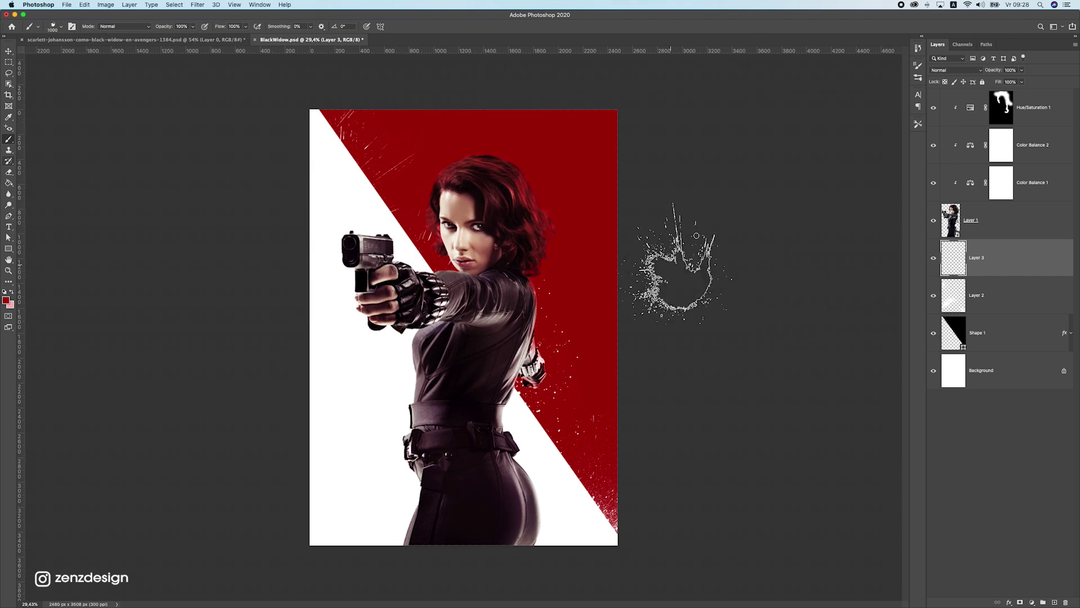
Move the new layer below the white splatter layer and stamp dark red splatter along the diagonal beside the face and below the hips.
key("super+bracketleft")
left_click(433, 248)
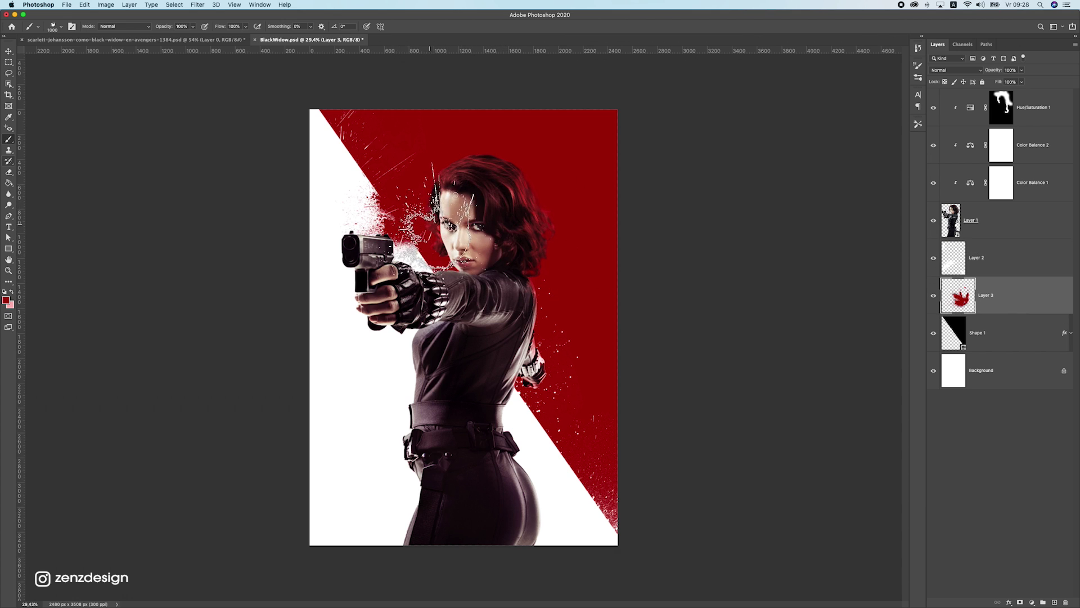
key("super+z")
left_click(452, 242)
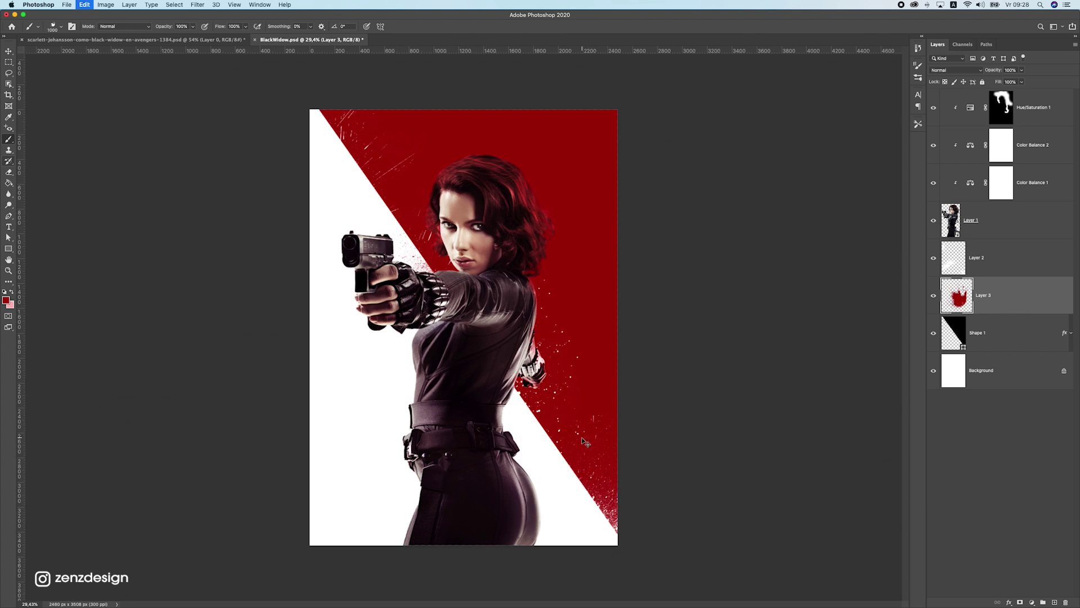
left_click(605, 388)
left_click(315, 78)
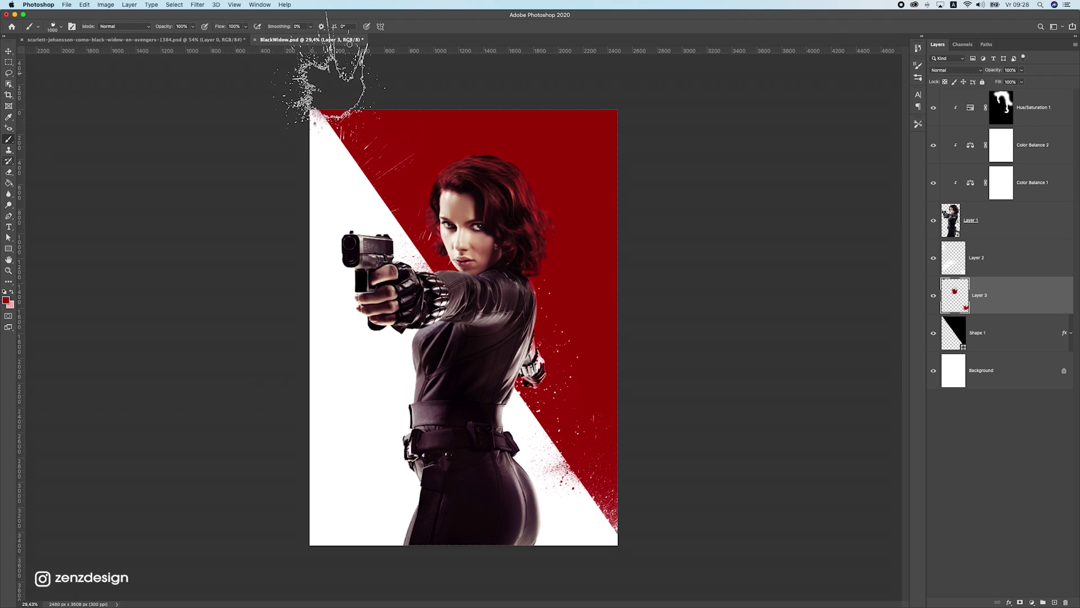
Stamp dark red streaks over the upper part of the diagonal with the 09_ink_splat brush at 2500 px, rotated to about 126°.
left_click(57, 26)
scroll(62, 197, "down", 2)
left_click(59, 250)
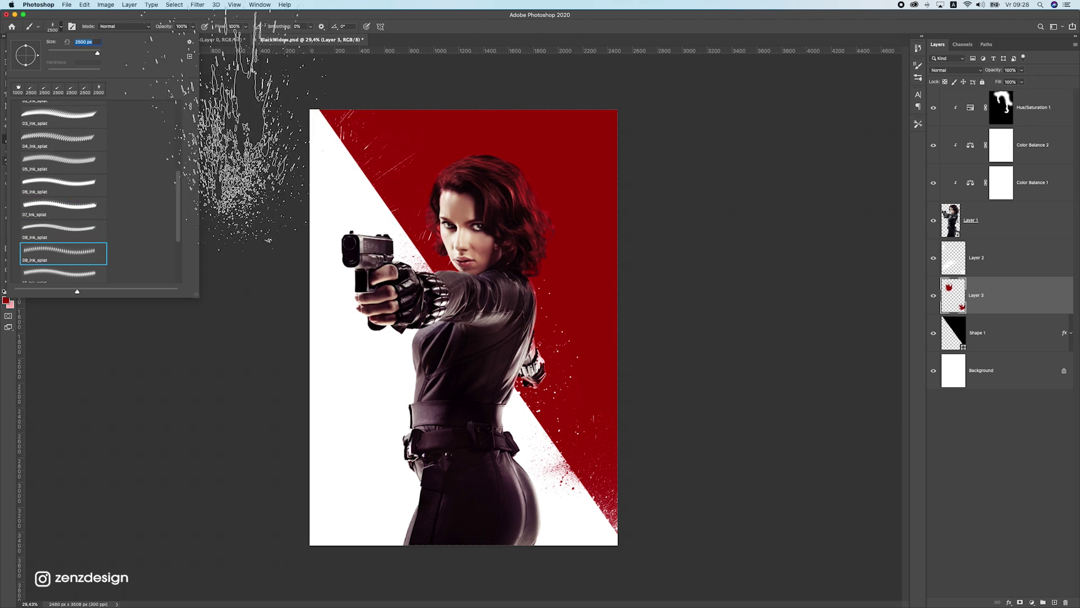
left_click_drag(17, 38, 15, 50)
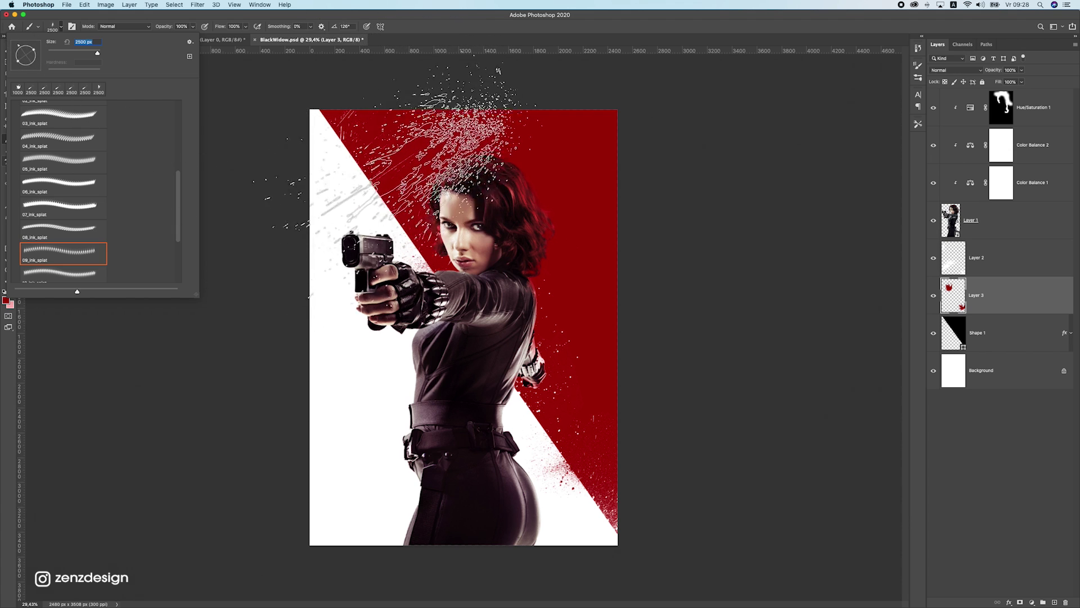
left_click(434, 139)
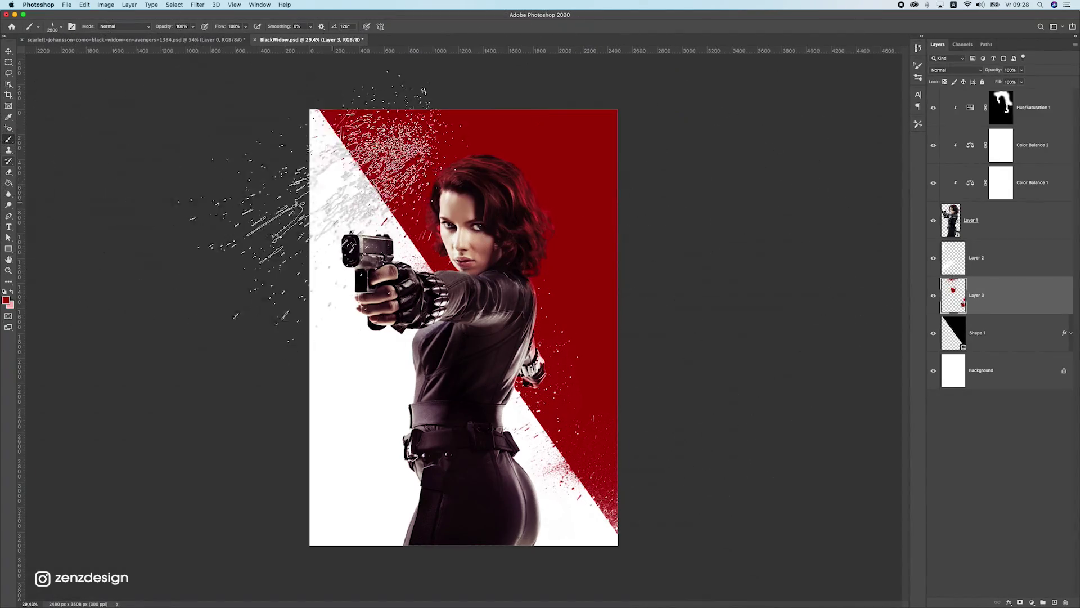
left_click(52, 38)
left_click(55, 26)
left_click(318, 38)
Choose the 08_ink_splat brush and stamp dark red drops on the white area beside the belt at the diagonal's edge.
scroll(453, 290, "down", 5)
scroll(453, 292, "up", 12)
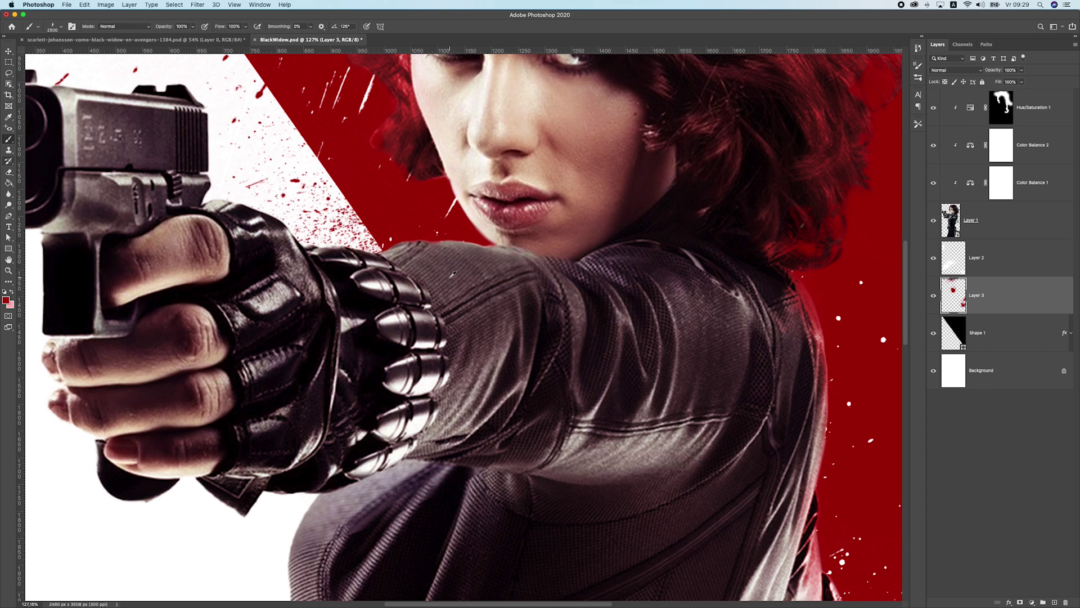
scroll(450, 277, "down", 10)
scroll(450, 277, "up", 7)
scroll(359, 233, "down", 1)
left_click(53, 27)
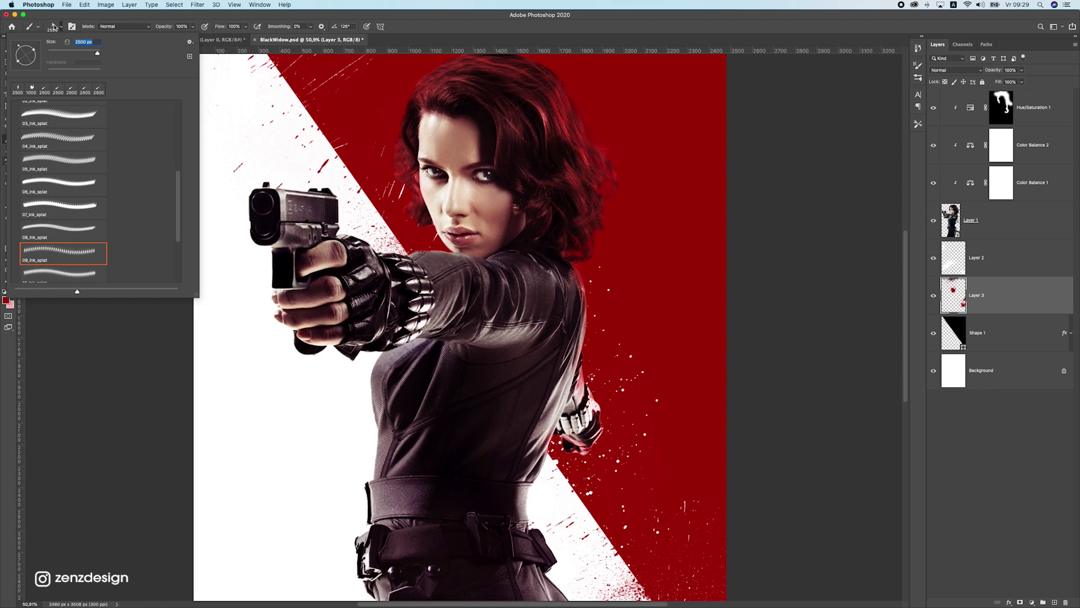
left_click(58, 226)
scroll(328, 260, "down", 10)
left_click(426, 274)
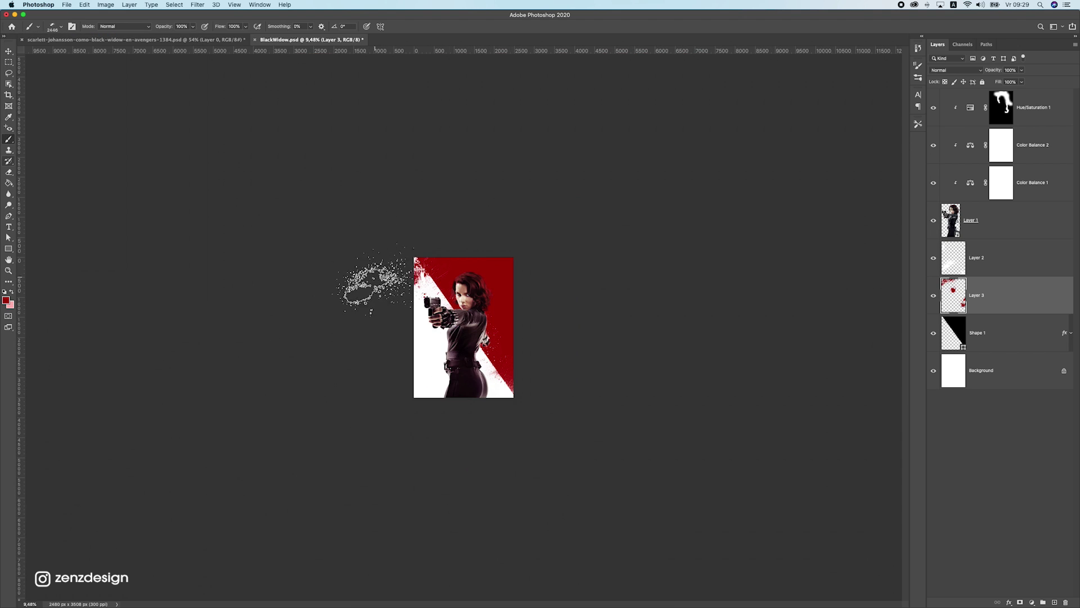
scroll(316, 246, "up", 2)
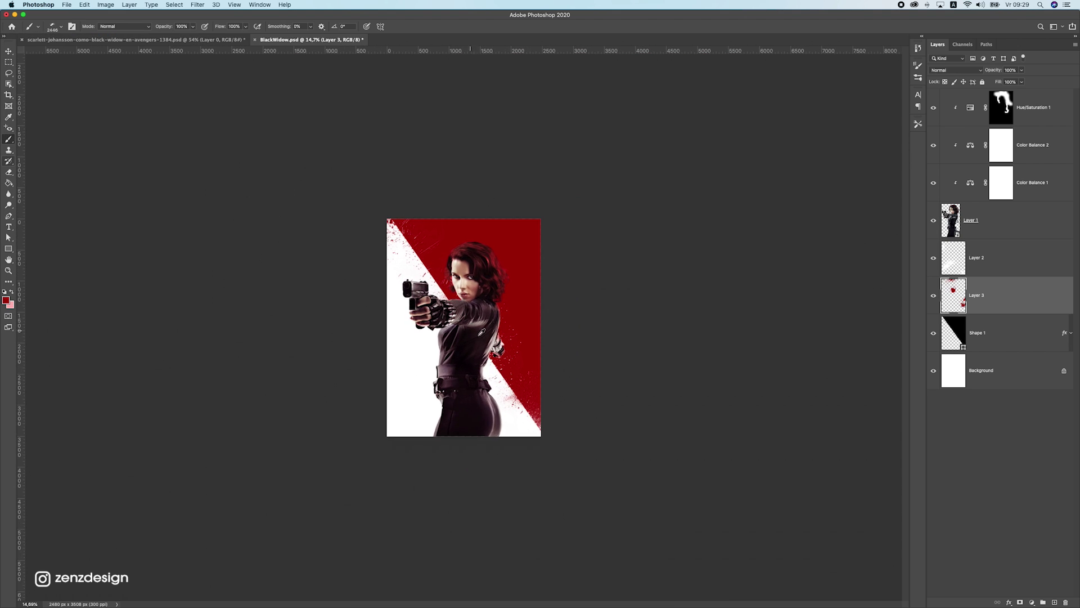
left_click(532, 364)
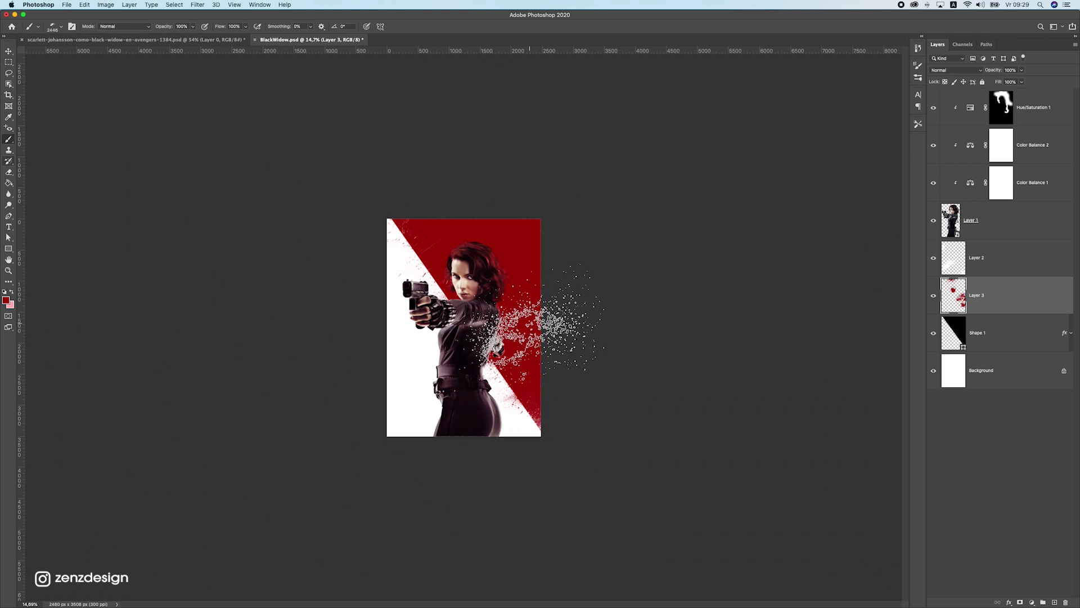
Stamp more dark red 08_ink_splat drops around the torso and below the gun hand, undoing the unwanted stamps.
scroll(541, 315, "up", 1)
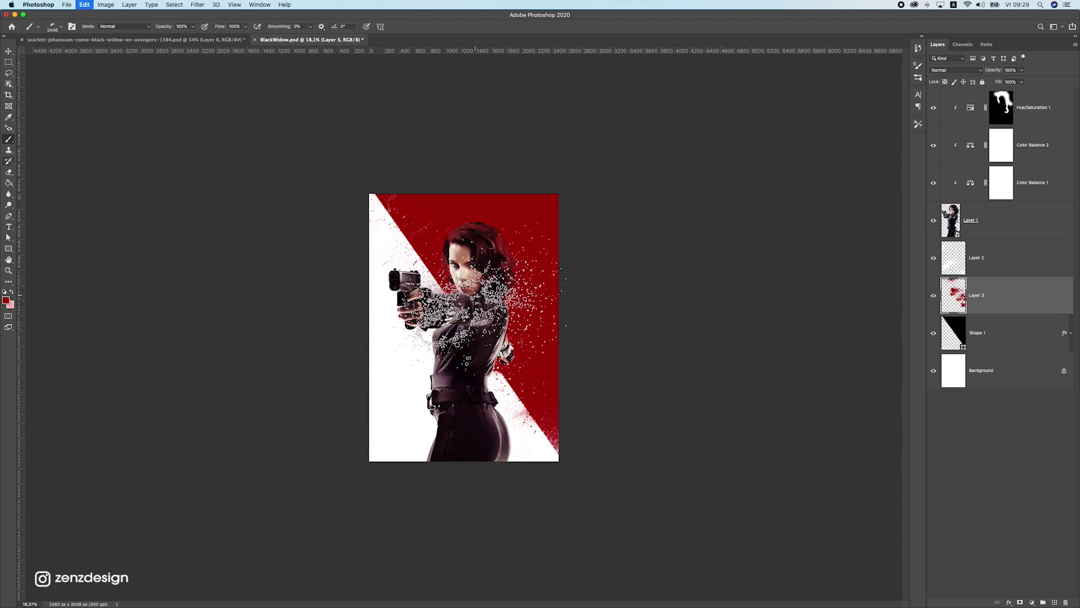
key("super+z")
key("super+z")
left_click(498, 328)
key("super+z")
left_click(502, 321)
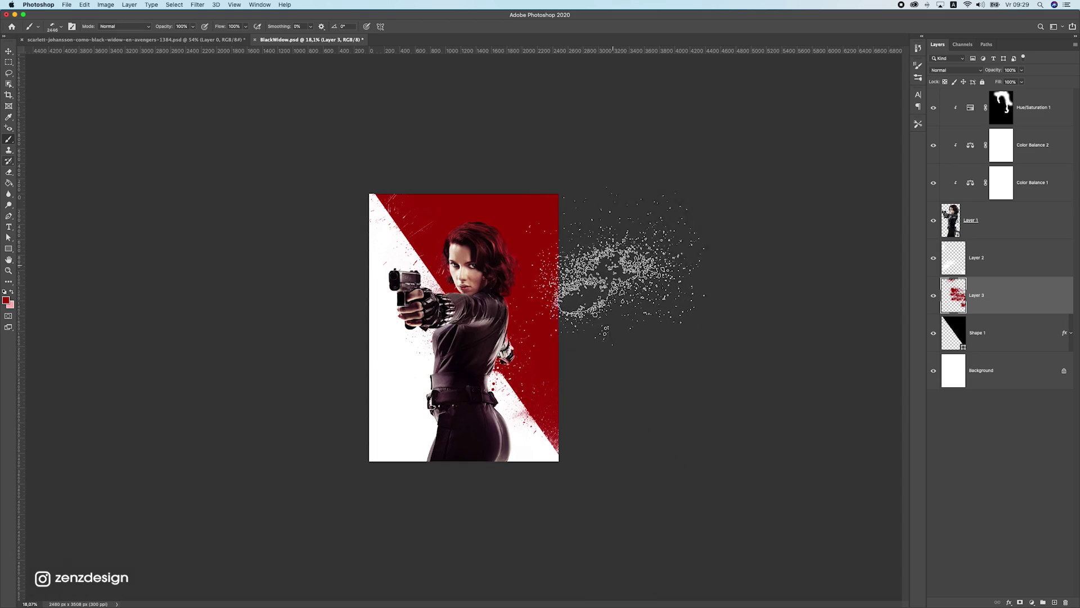
scroll(550, 259, "up", 5)
key("super+z")
scroll(555, 304, "down", 2)
scroll(636, 285, "down", 2)
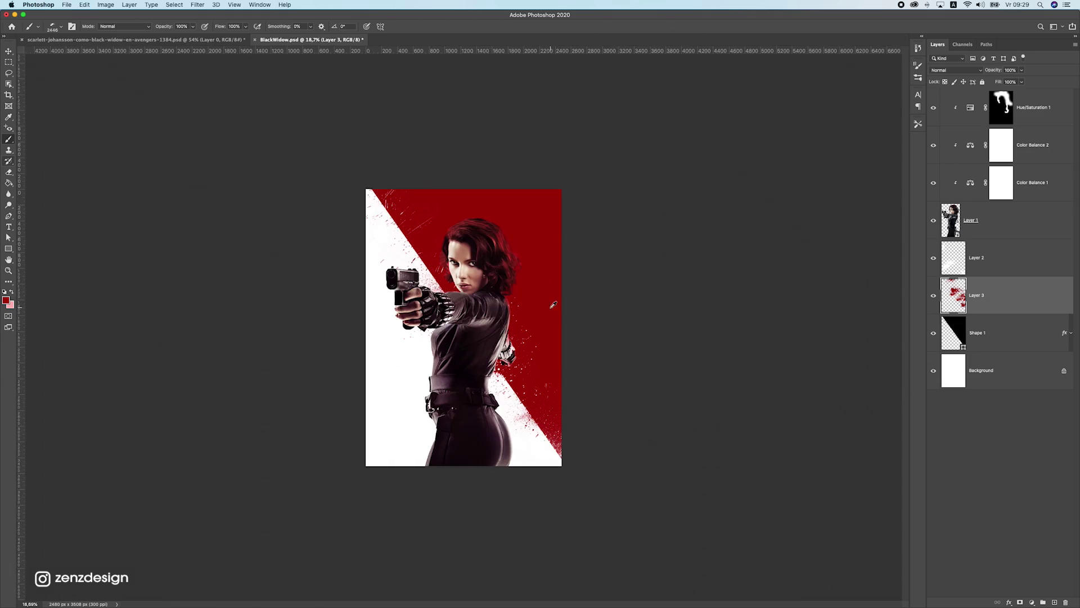
scroll(605, 259, "up", 1)
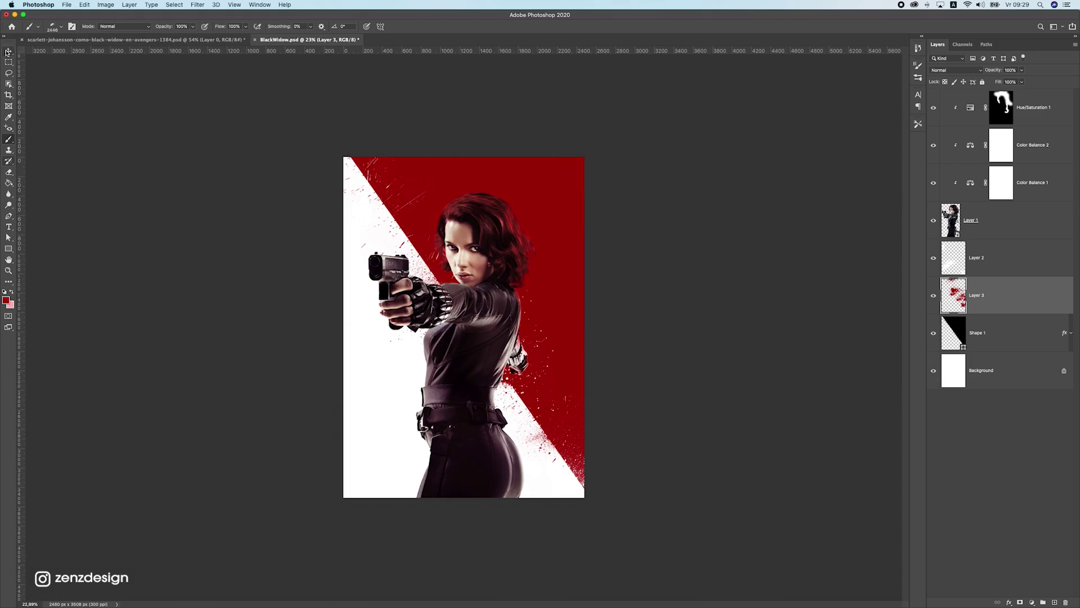
left_click(10, 54)
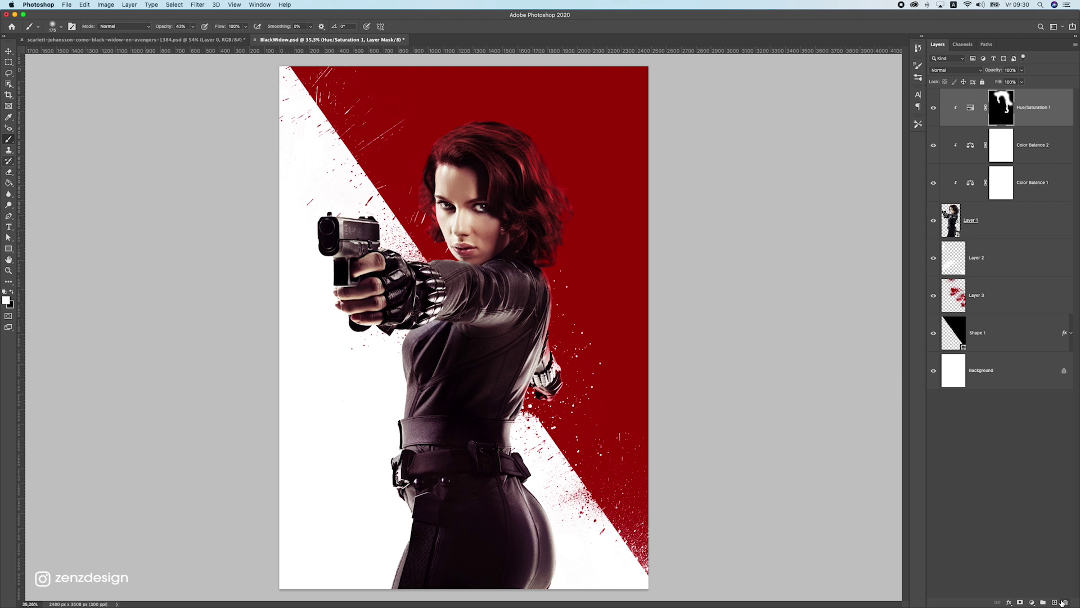
Add a new layer above the Hue/Saturation 1 adjustment and clip it to the figure.
left_click(1055, 602)
right_click(982, 108)
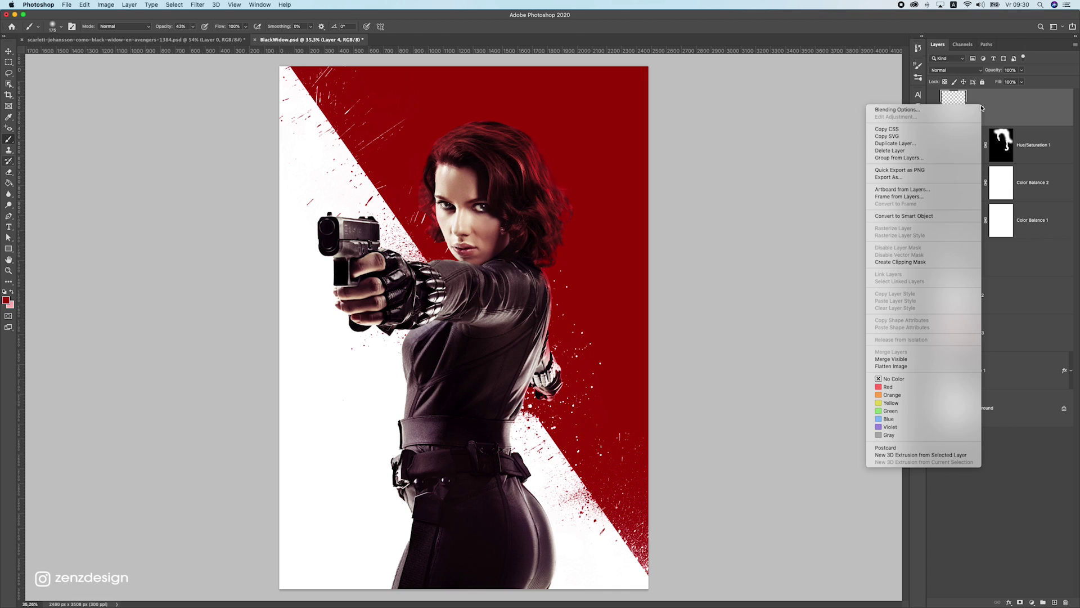
left_click(923, 262)
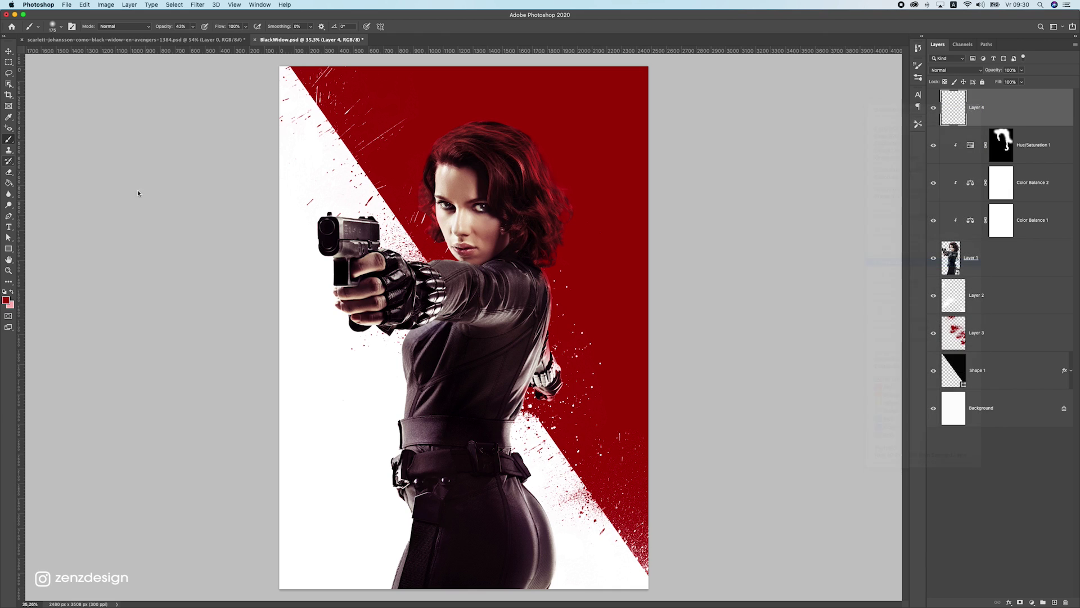
Set the brush up with the dark red a40102 at 35% opacity and the clipped layer's blend mode to Overlay.
left_click(7, 300)
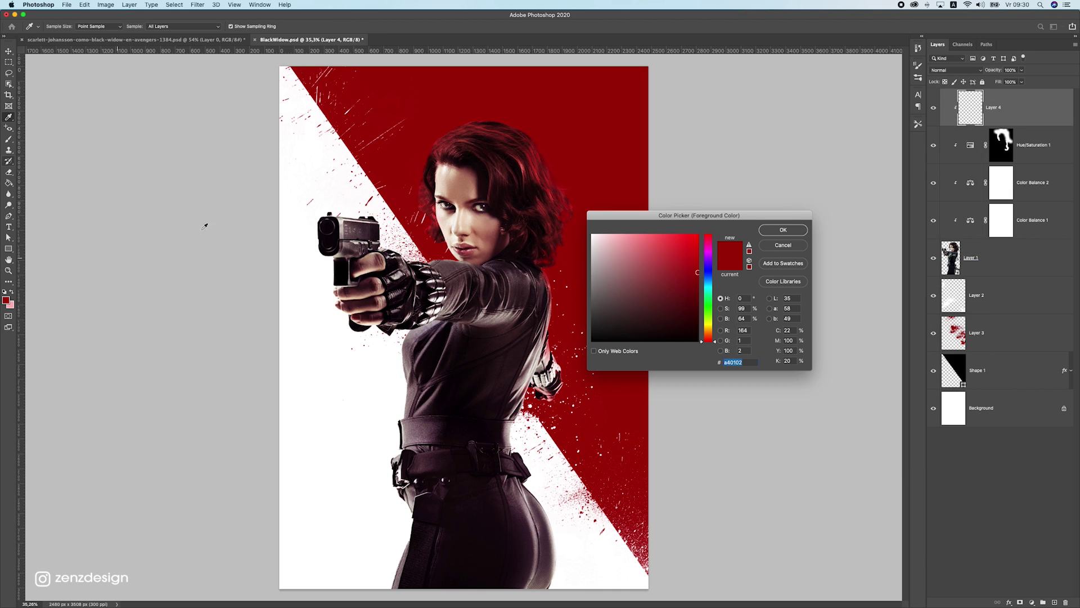
left_click(765, 230)
left_click(193, 26)
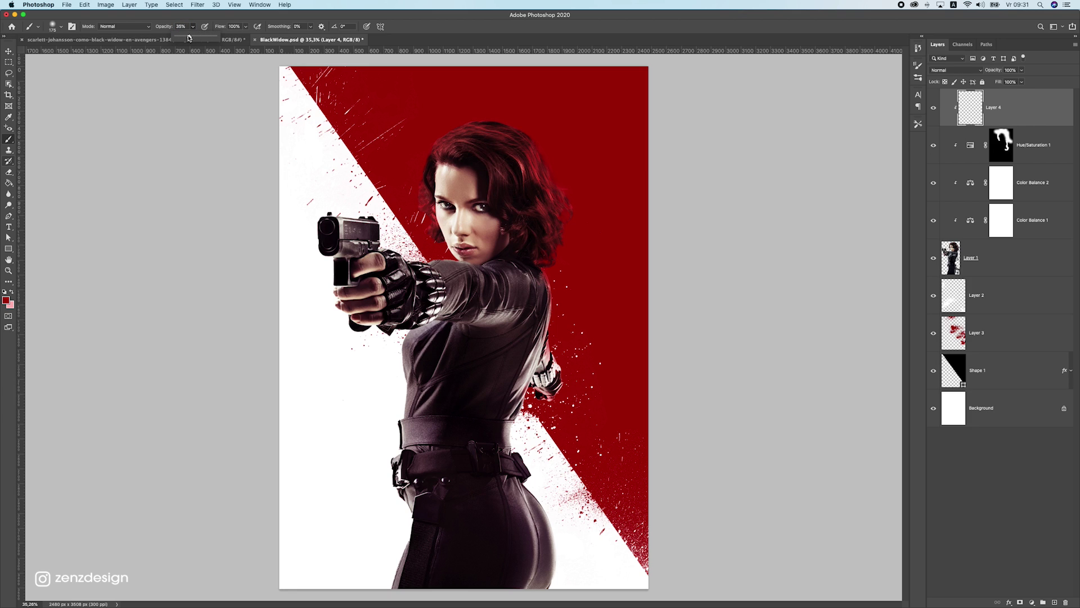
left_click(968, 71)
left_click(959, 71)
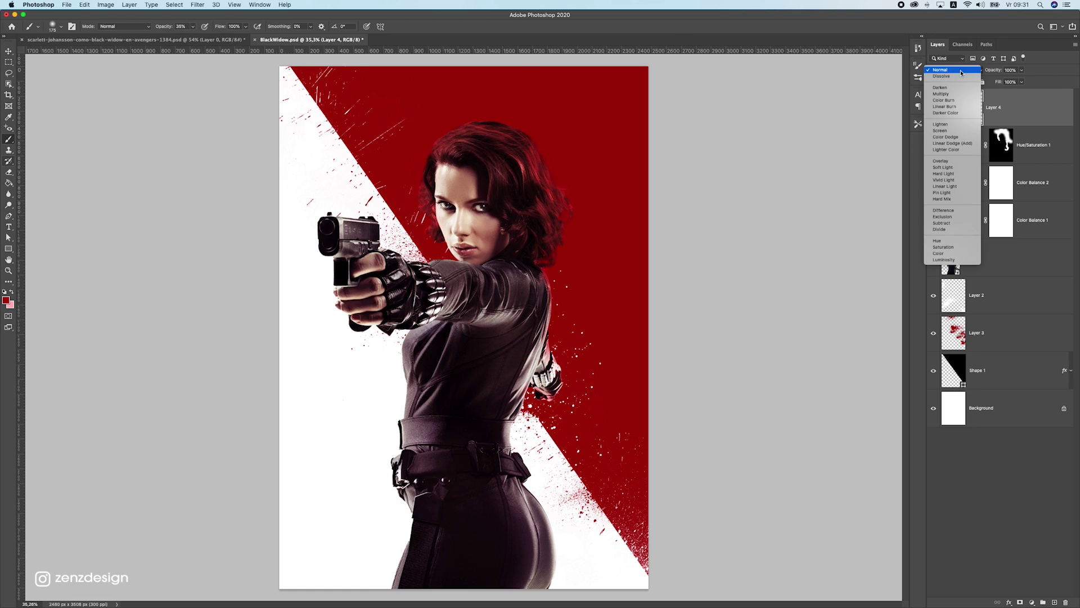
left_click(951, 159)
Paint dark red light along the front edge of the woman's face and hair on the Overlay layer.
mouse_move(450, 249)
left_mouse_down()
mouse_move(436, 208)
mouse_move(455, 239)
mouse_move(420, 159)
left_mouse_up()
key("super+z")
key("super+z")
left_click_drag(449, 250, 430, 124)
left_click_drag(433, 175, 428, 120)
mouse_move(475, 249)
left_mouse_down()
mouse_move(418, 218)
mouse_move(449, 251)
mouse_move(428, 228)
left_mouse_up()
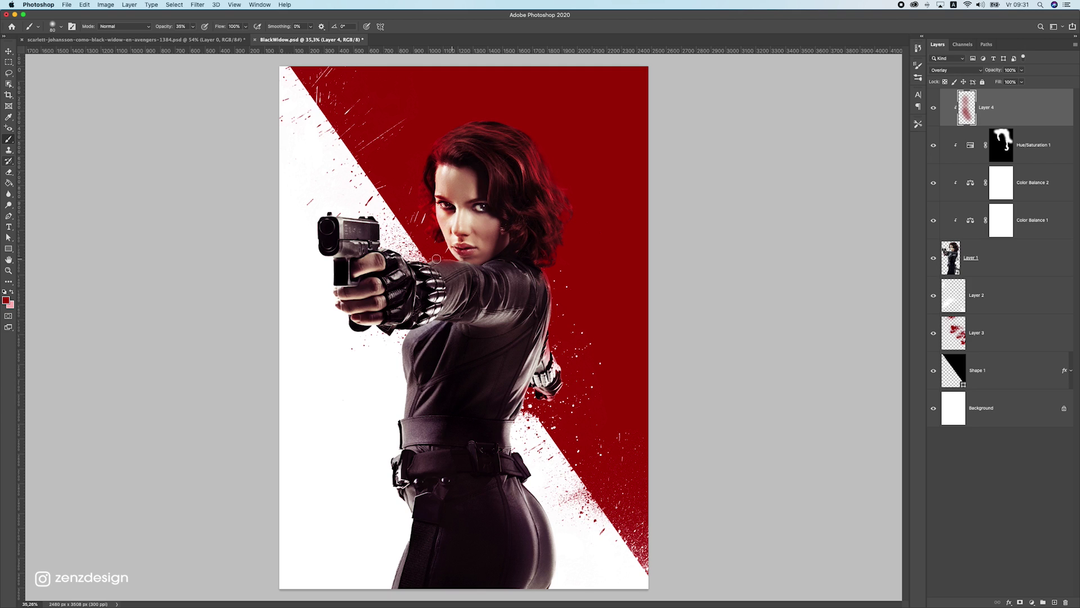
Paint red light over the shoulder and neck, and try a larger brush along the front of the hair.
left_click_drag(484, 294, 451, 253)
left_click_drag(445, 178, 447, 155)
key("super+z")
key("bracketright")
mouse_move(434, 197)
left_mouse_down()
mouse_move(438, 135)
mouse_move(461, 192)
mouse_move(444, 92)
mouse_move(433, 153)
mouse_move(446, 189)
mouse_move(436, 139)
left_mouse_up()
key("super+z")
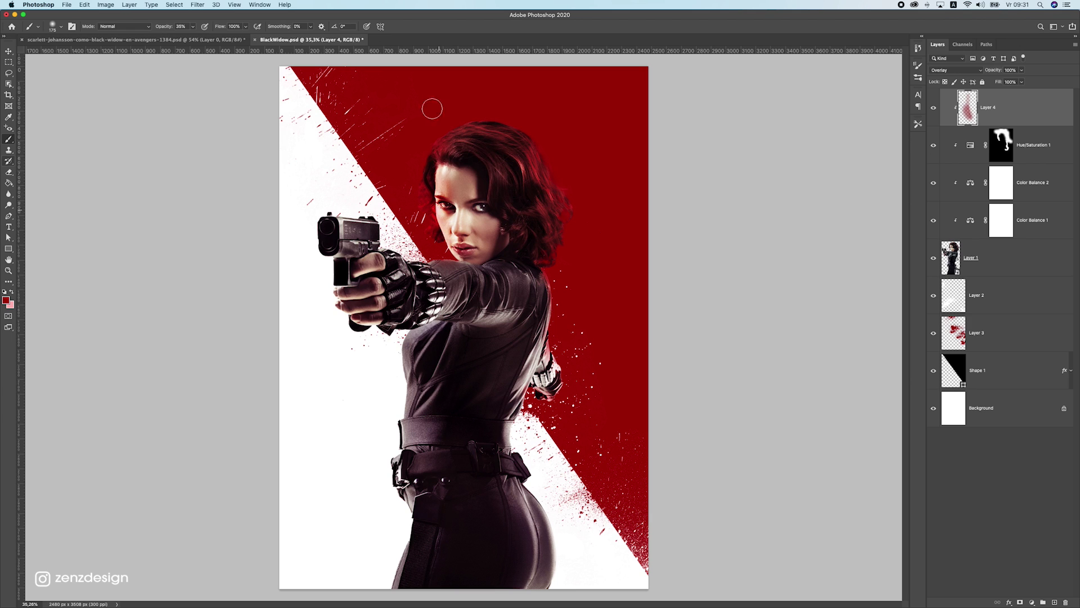
Try further red strokes across the forehead and from the chin up along the hair.
mouse_move(457, 203)
left_mouse_down()
mouse_move(484, 231)
mouse_move(477, 189)
left_mouse_up()
scroll(475, 226, "down", 9)
scroll(474, 226, "up", 9)
key("super+z")
left_click_drag(466, 257, 423, 134)
key("super+z")
key("super+z")
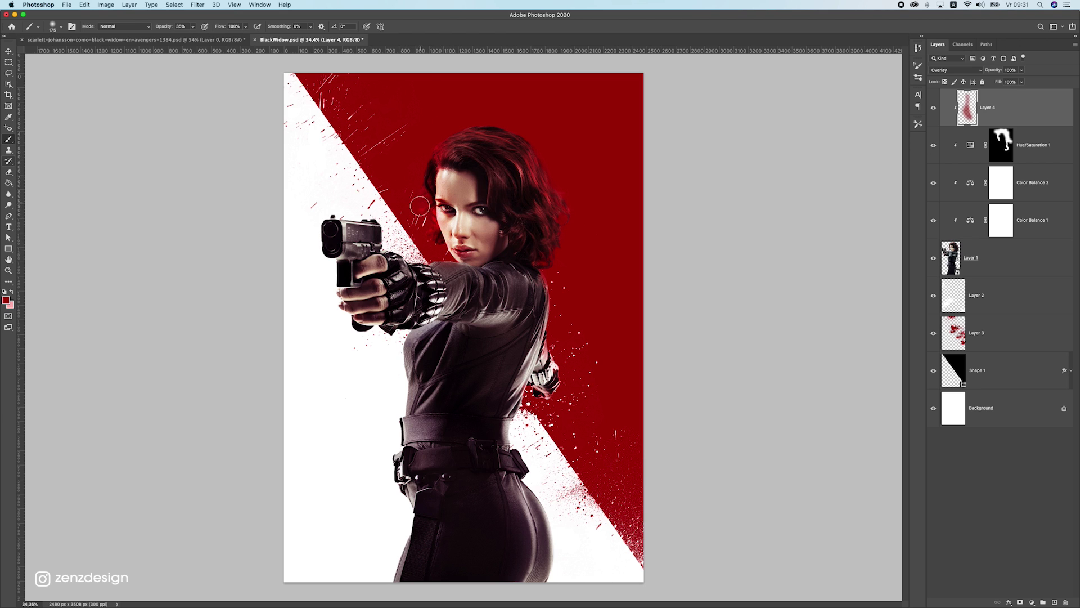
Try short red strokes on the rear of the pistol above the gun hand.
scroll(424, 184, "down", 3)
scroll(427, 202, "up", 3)
mouse_move(378, 222)
left_mouse_down()
mouse_move(331, 224)
mouse_move(387, 229)
left_mouse_up()
key("super+z")
left_click_drag(388, 229, 382, 221)
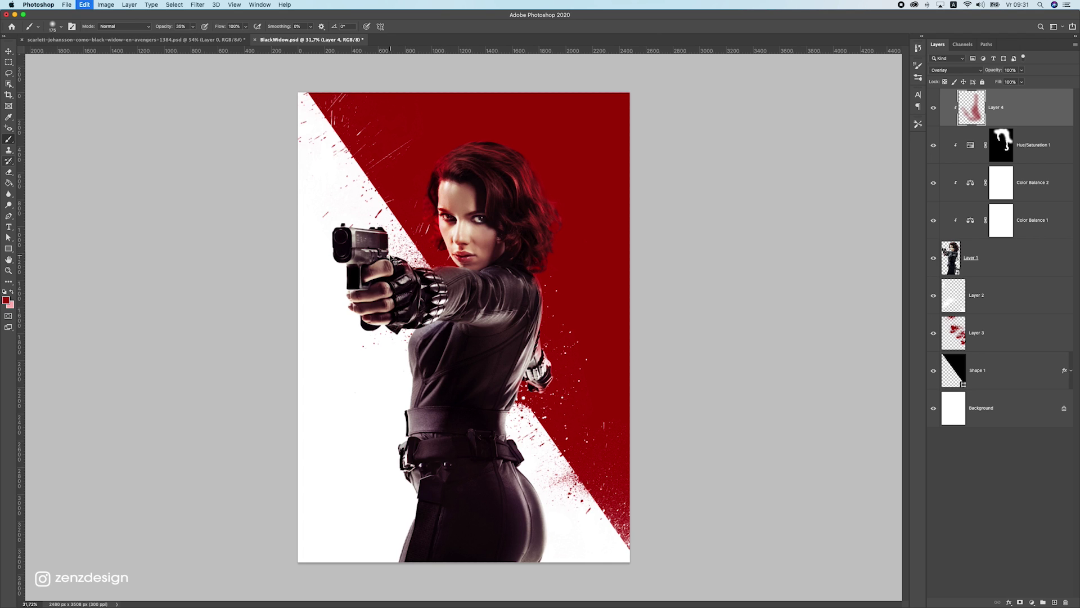
scroll(437, 243, "down", 1)
key("super+z")
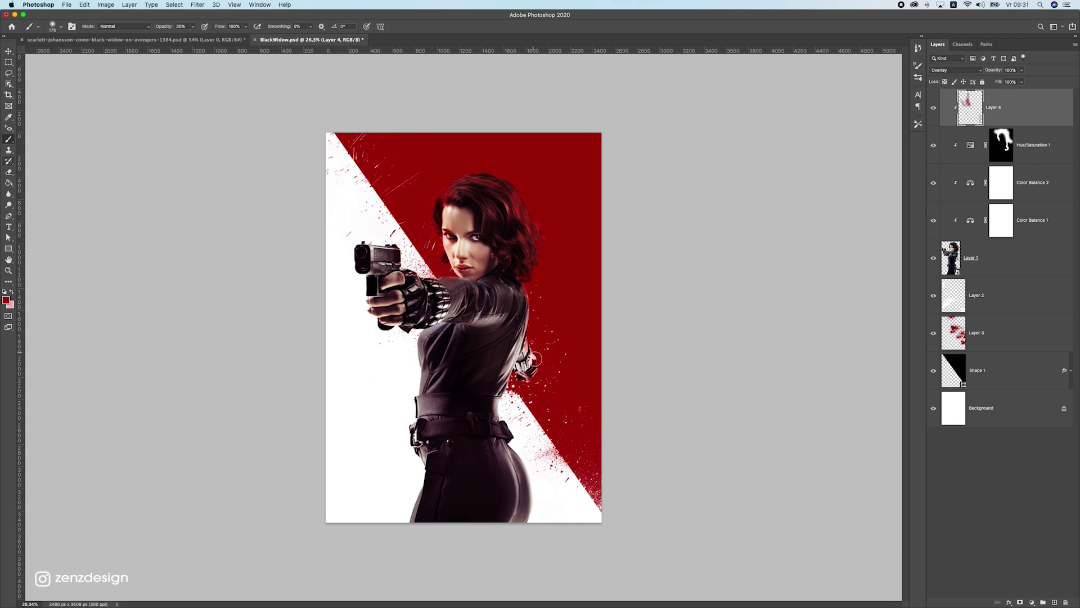
Paint red light along the woman's lower back near the belt, and try longer strokes down over the hip.
left_click_drag(498, 395, 521, 475)
left_click_drag(506, 435, 546, 536)
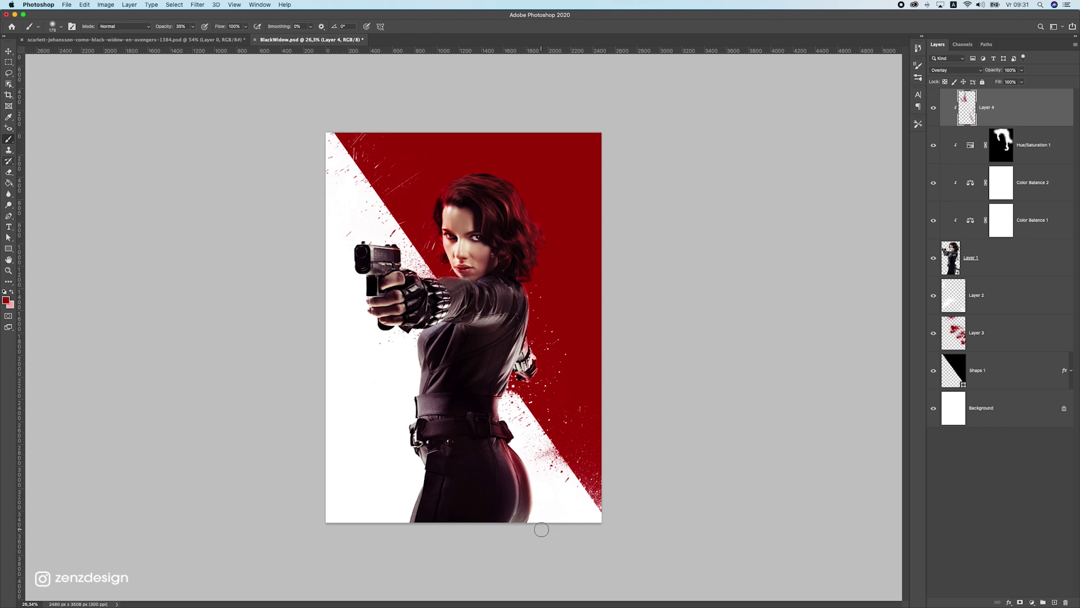
key("super+z")
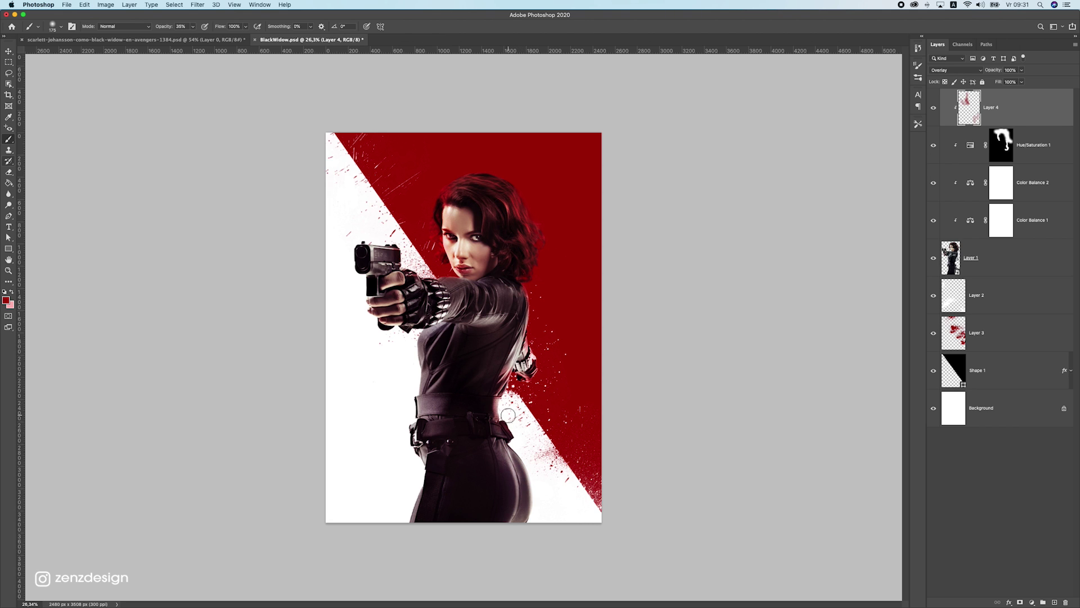
scroll(514, 389, "up", 1)
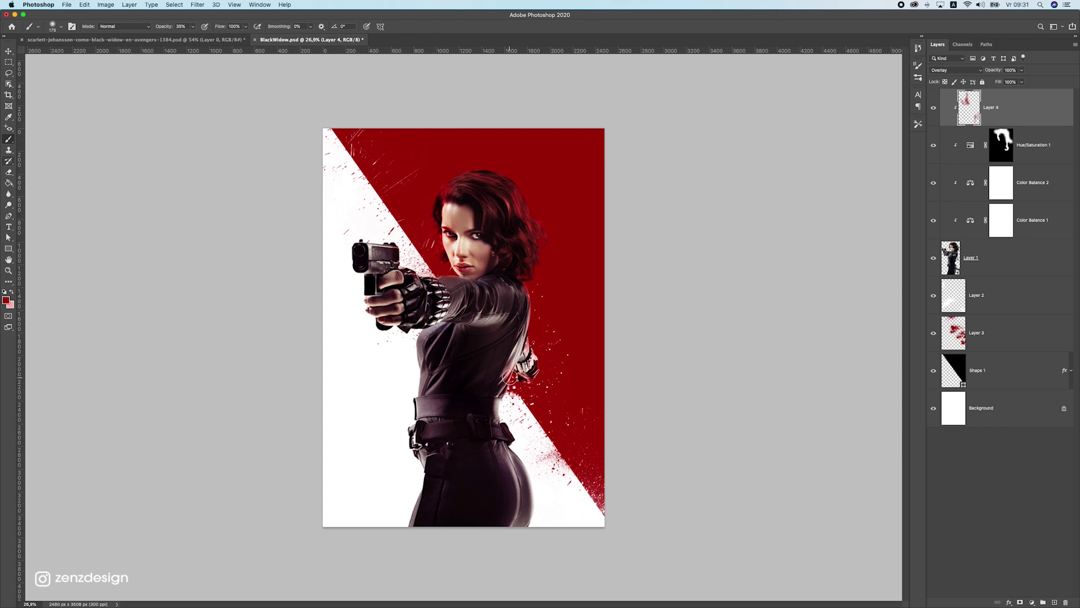
scroll(549, 417, "up", 3)
mouse_move(502, 379)
left_mouse_down()
mouse_move(448, 390)
mouse_move(483, 441)
mouse_move(472, 464)
mouse_move(461, 378)
mouse_move(503, 455)
mouse_move(525, 594)
left_mouse_up()
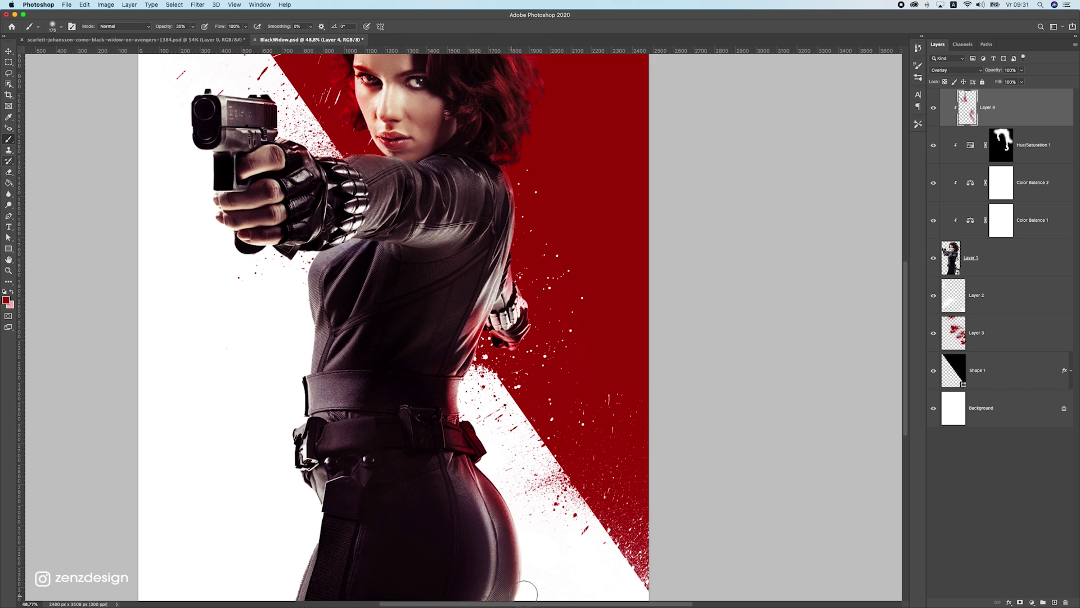
scroll(523, 524, "down", 4)
key("super+z")
scroll(498, 353, "up", 4)
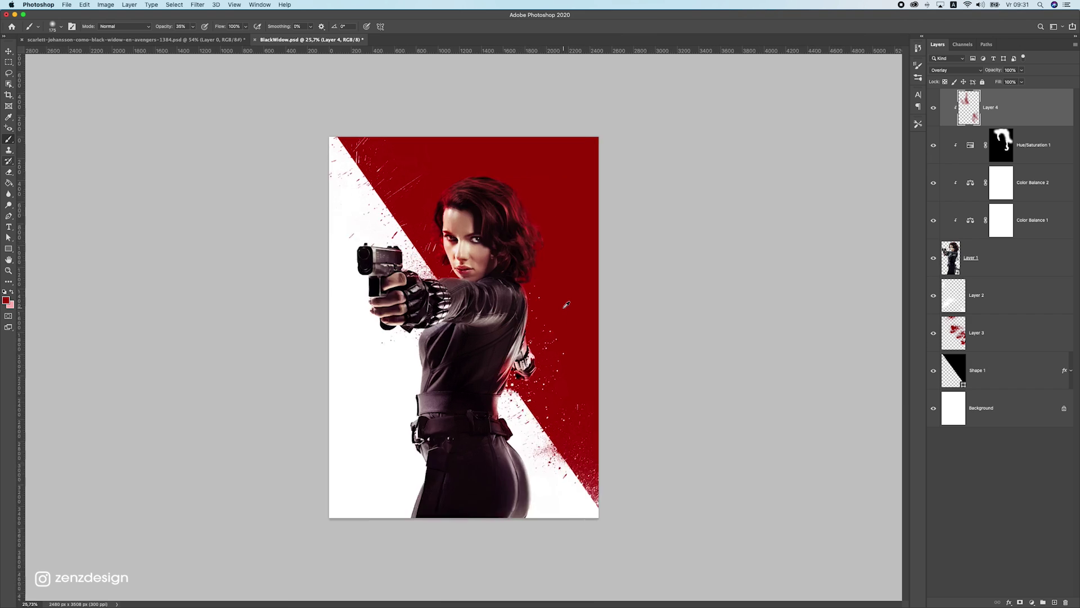
scroll(493, 403, "down", 4)
left_click(8, 171)
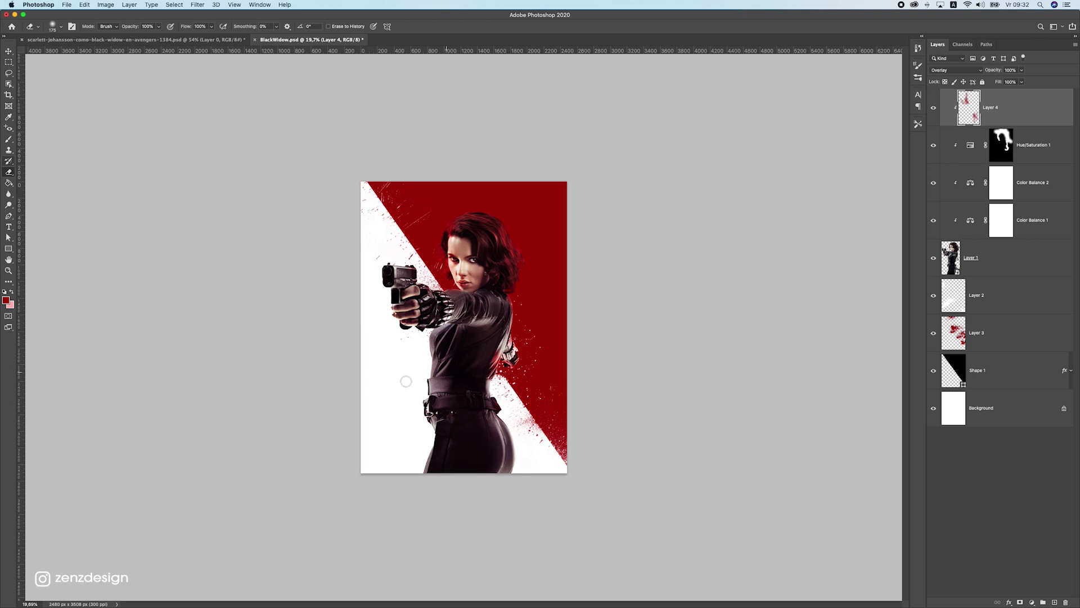
scroll(344, 311, "up", 2)
left_click(9, 52)
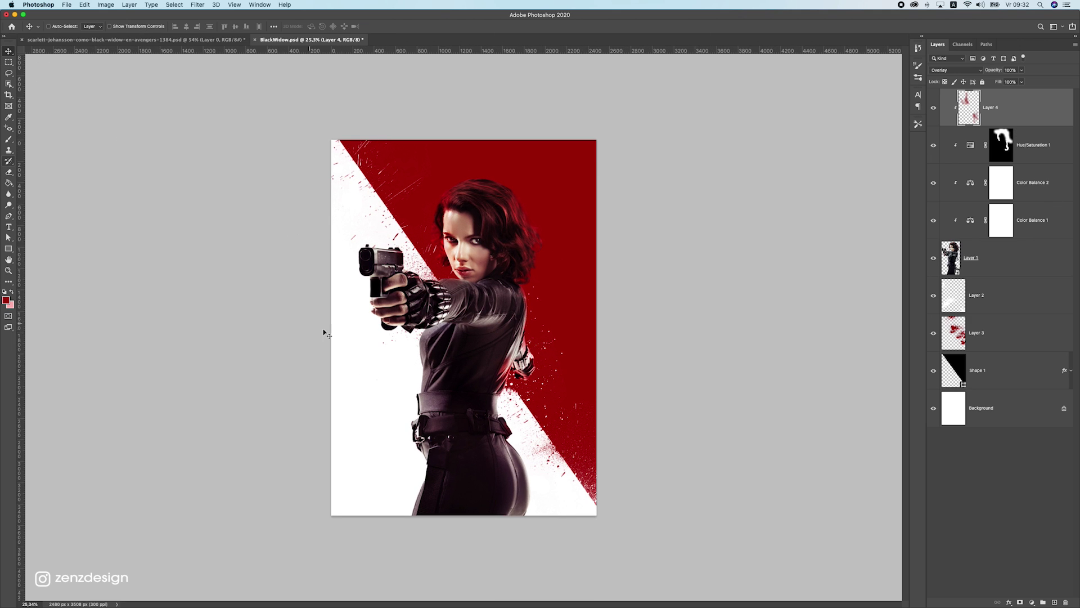
Add a new layer above the red light layer and set the foreground colour to white.
left_click(1055, 602)
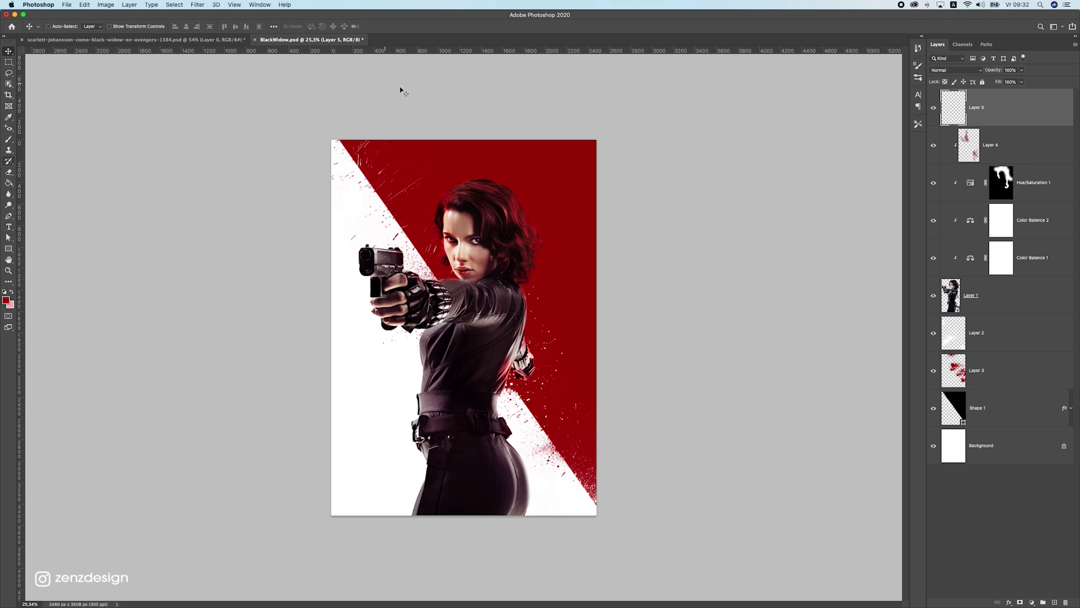
left_click(9, 138)
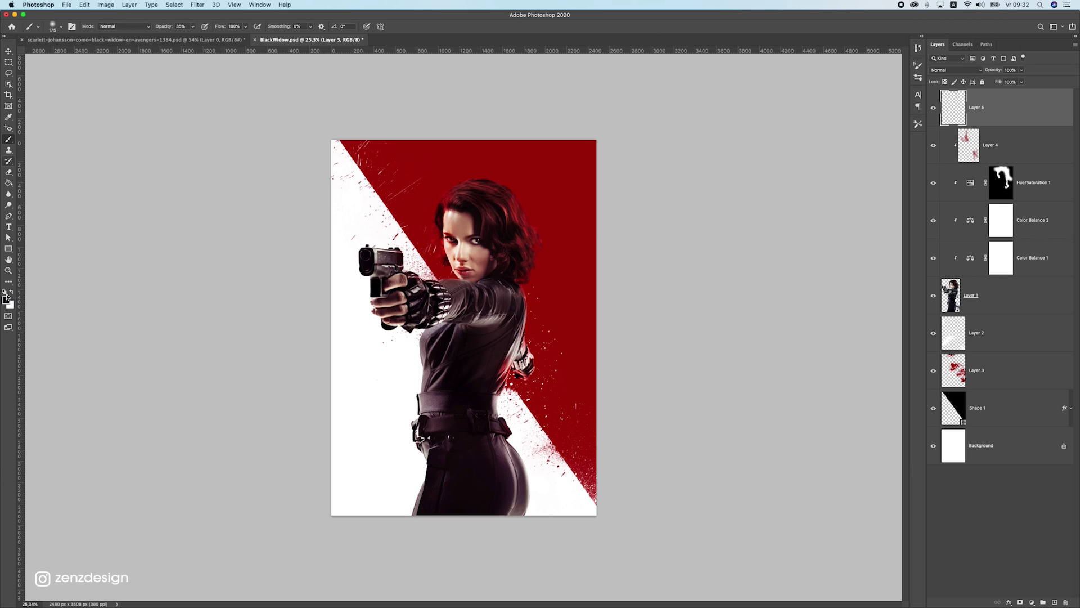
left_click(6, 299)
left_click(383, 230)
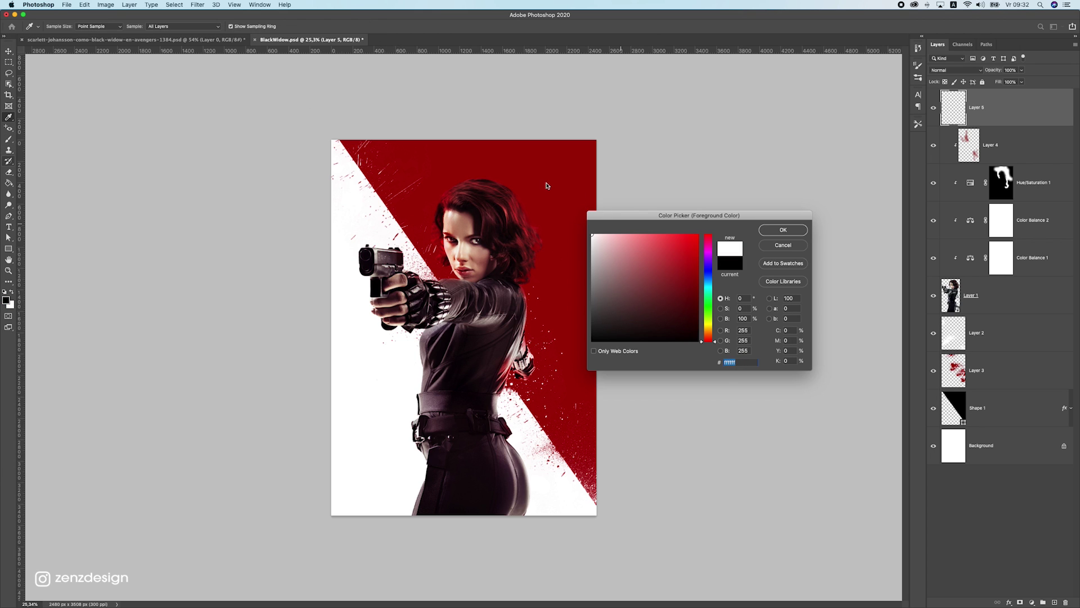
left_click(779, 230)
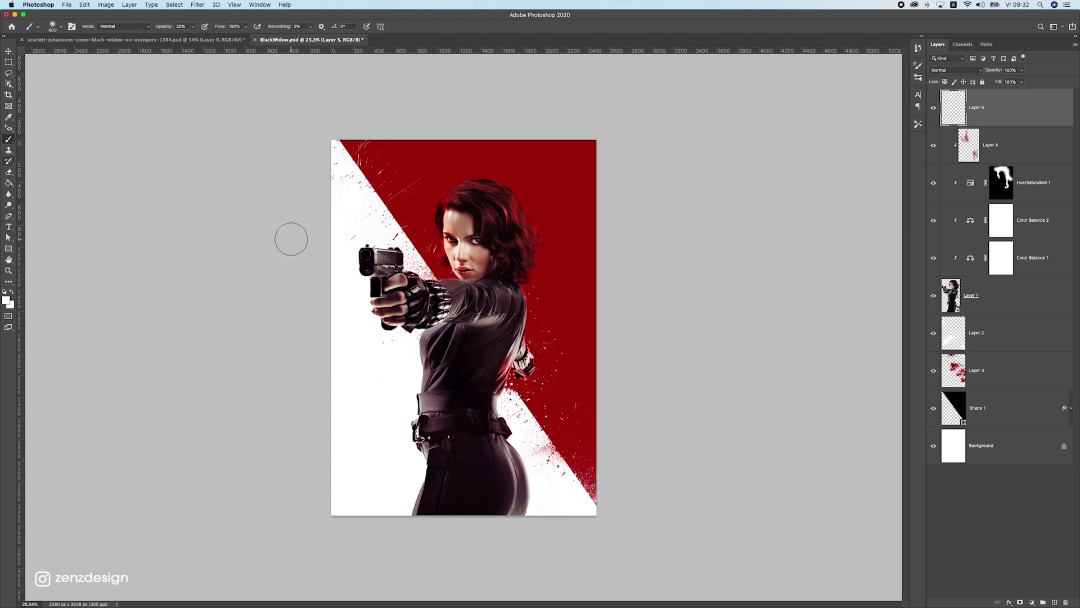
Set the soft round brush to 100% opacity, enlarge it, and stamp one large white glow on the new layer.
left_click(192, 27)
left_click(59, 26)
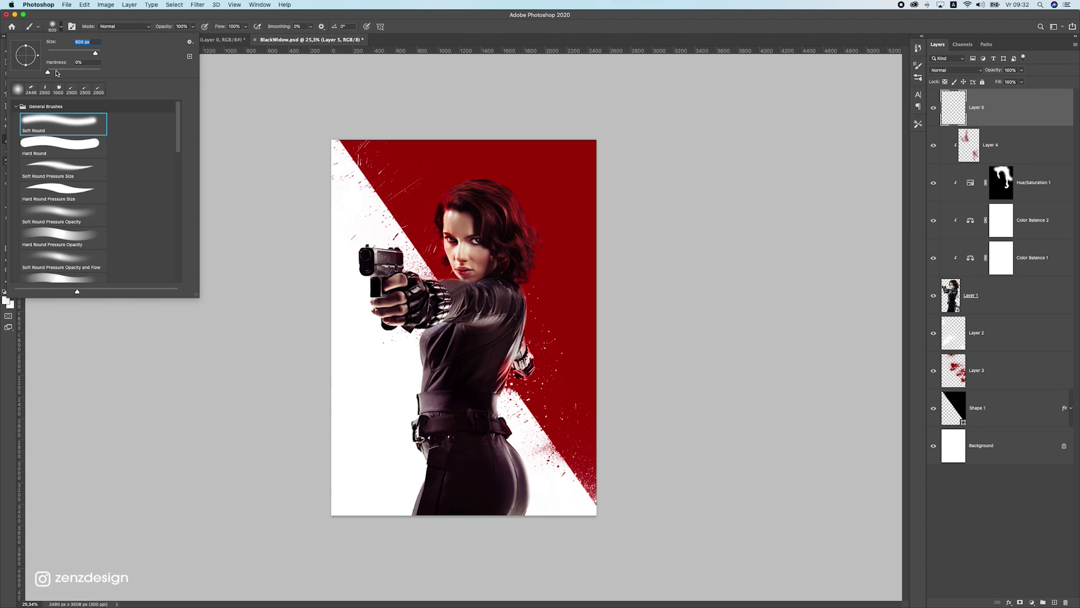
left_click(245, 28)
key("]")
left_click(460, 332)
Move the white glow off the woman's torso onto the pistol and gun hand.
left_click(9, 50)
left_click_drag(471, 353, 429, 353)
left_click_drag(490, 292, 486, 279)
left_click_drag(421, 304, 381, 258)
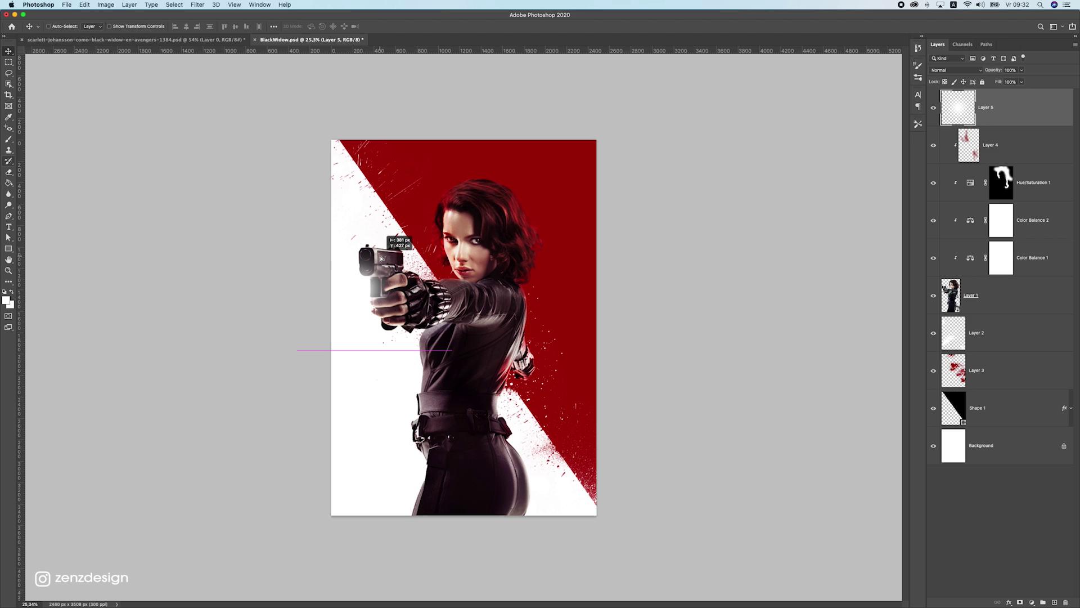
Adjust the glow's size and position over the pistol, and set its layer's blending to Screen.
key("super+t")
left_click_drag(426, 226, 410, 233)
left_click_drag(374, 281, 378, 286)
key("Return")
left_click(946, 71)
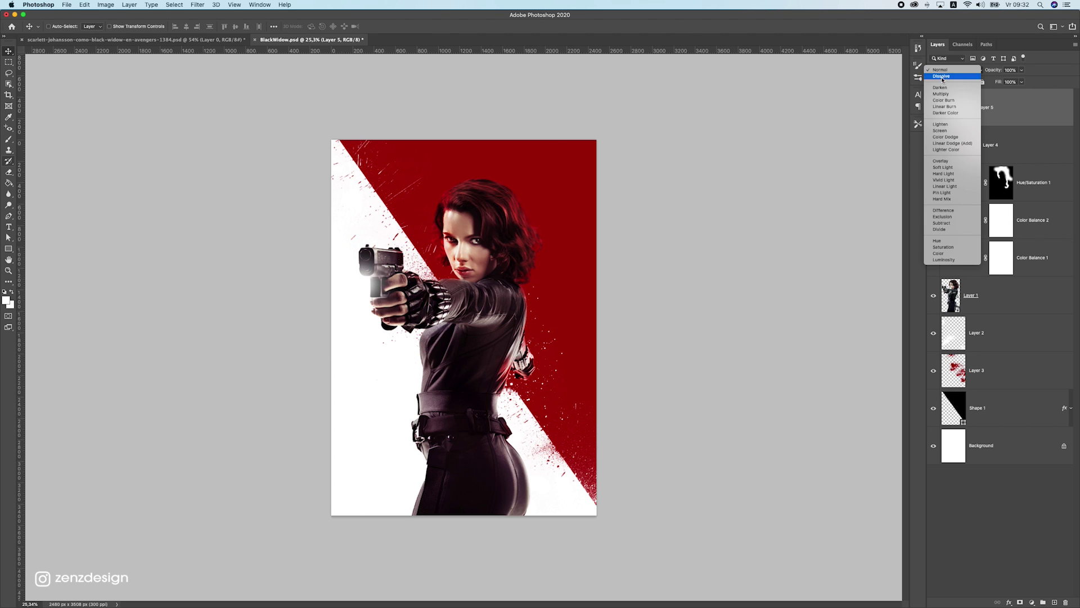
left_click(949, 130)
Duplicate the glow to the area below the gun hand and resize the copy with Free Transform.
left_click_drag(432, 274, 452, 297)
key("cmd+t")
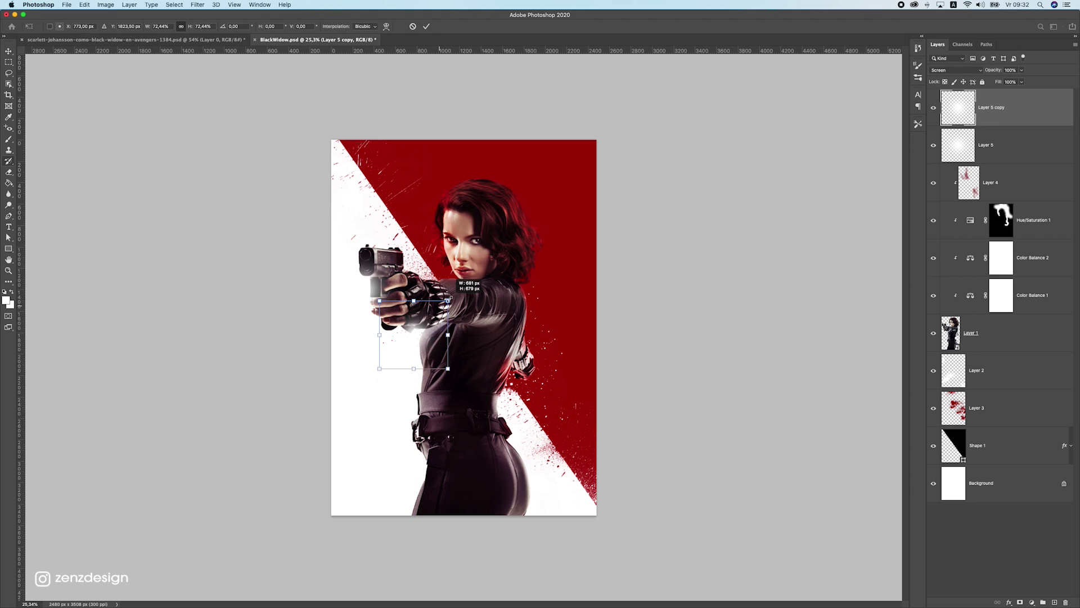
key("Return")
key("cmd+t")
left_click_drag(454, 334, 529, 374)
key("Return")
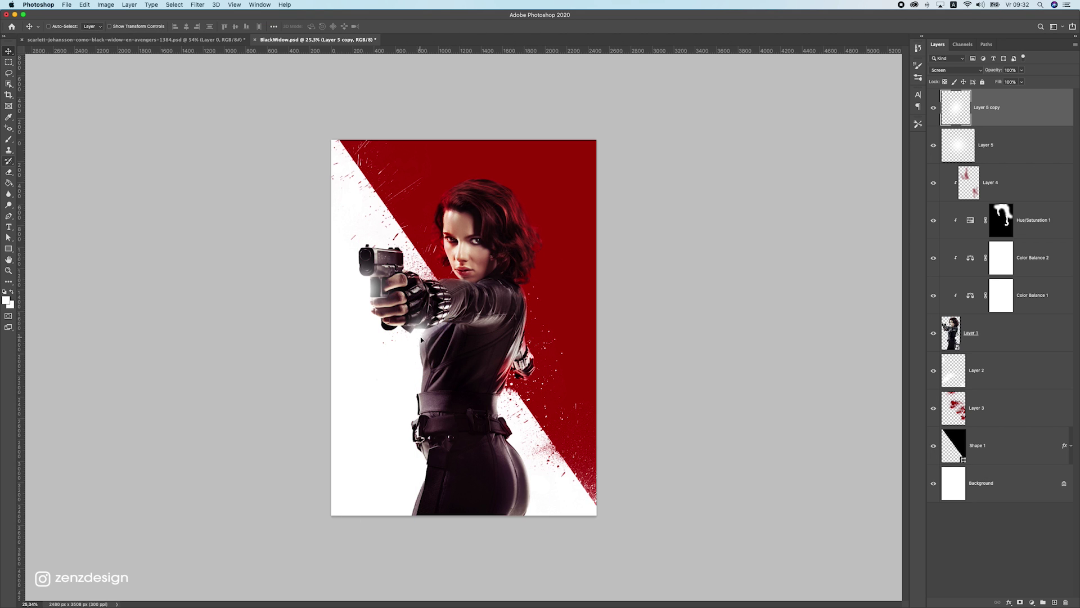
Duplicate the glow again, resize the second copy, and place it on the front of the torso below the gun arm.
left_click_drag(429, 344, 435, 285)
key("cmd+t")
left_click_drag(507, 337, 371, 337)
left_click_drag(442, 274, 434, 346)
key("Return")
scroll(518, 310, "down", 1)
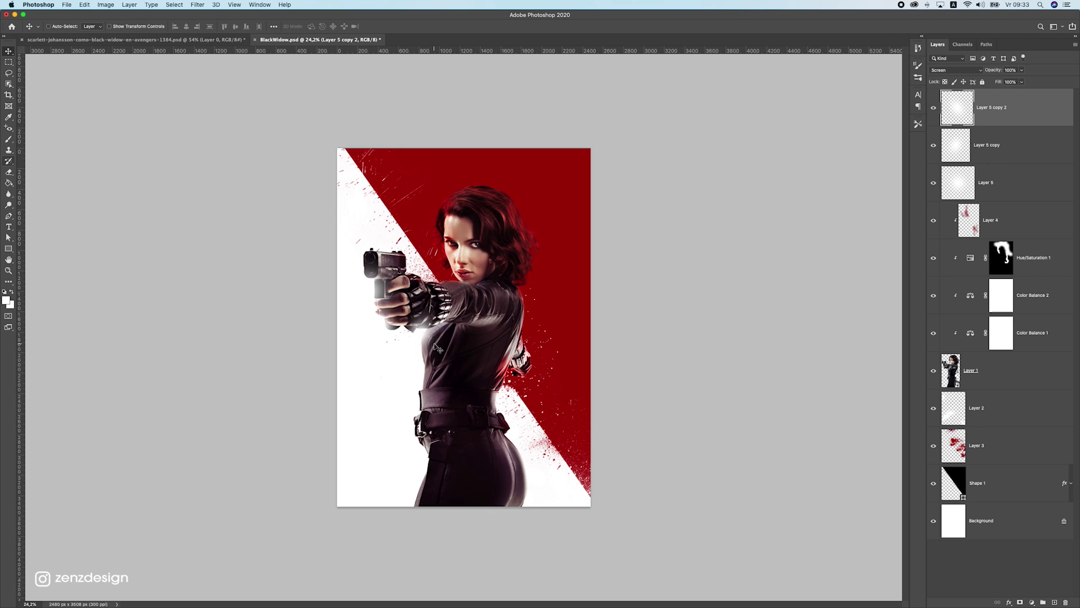
Select the original glow on Layer 5 and reposition it at the front of the pistol.
scroll(466, 350, "down", 5)
scroll(466, 350, "up", 5)
left_click(985, 182)
left_click_drag(458, 236, 480, 225)
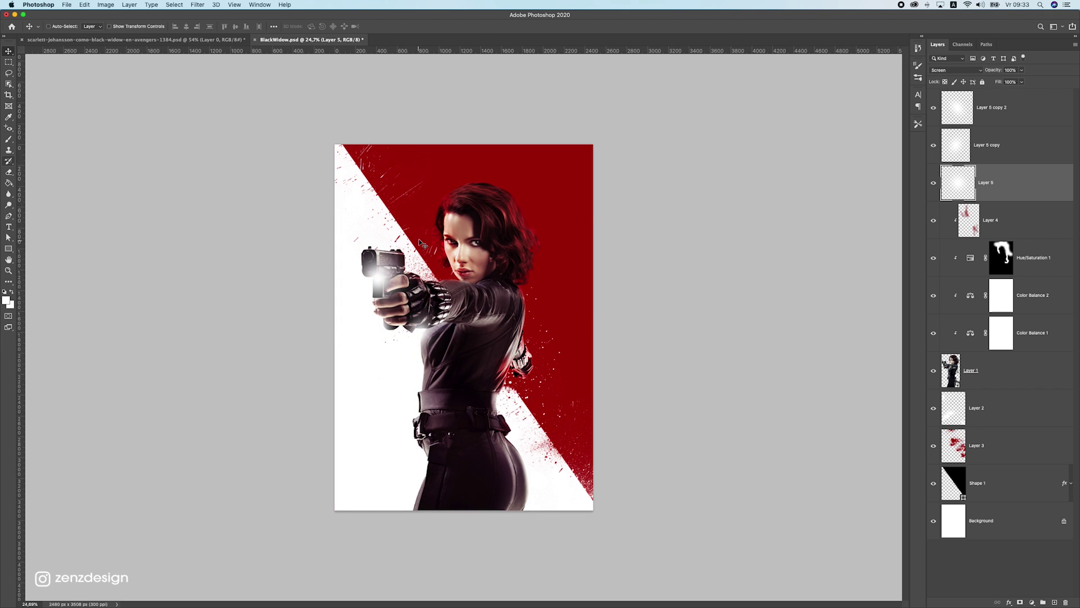
scroll(339, 241, "up", 4)
left_click_drag(340, 243, 377, 257)
mouse_move(401, 207)
left_mouse_down()
mouse_move(381, 227)
mouse_move(382, 206)
left_mouse_up()
Scale the Layer 5 glow to 85.19% with Free Transform beneath the pistol's barrel.
key("super+t")
key("Escape")
key("super+t")
mouse_move(332, 255)
left_mouse_down()
mouse_move(342, 257)
mouse_move(332, 258)
left_mouse_up()
key("Return")
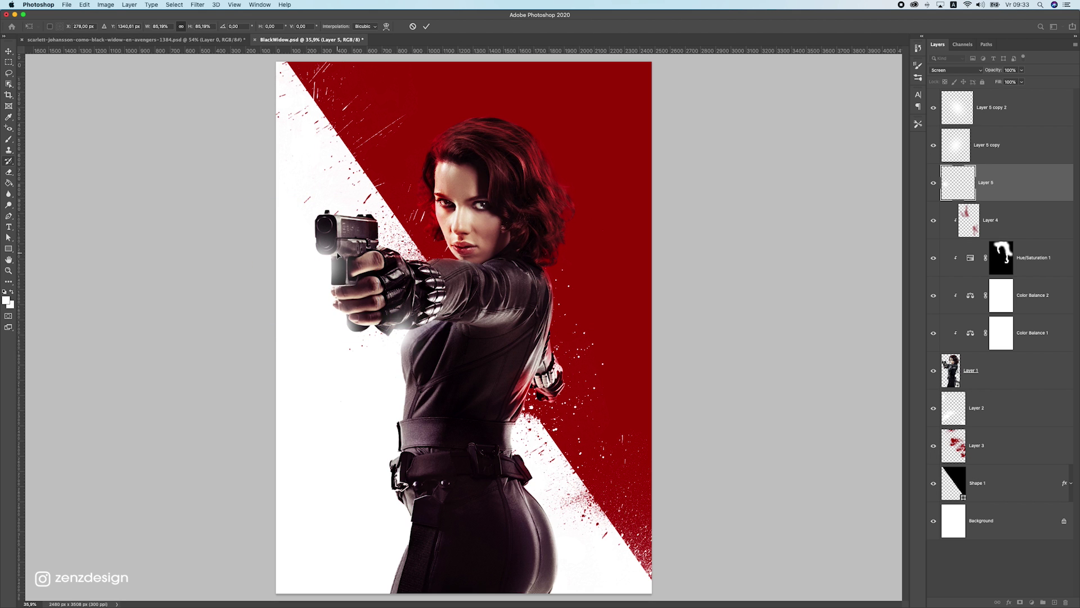
key("super+minus")
key("super+minus")
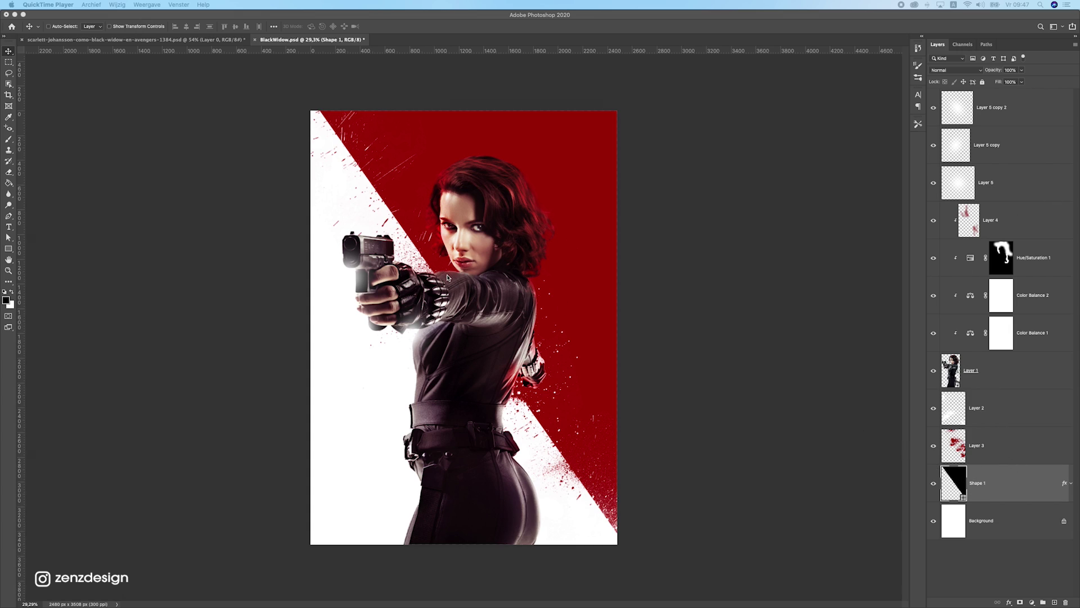
Duplicate the red diagonal Shape 1 layer.
left_click(986, 489)
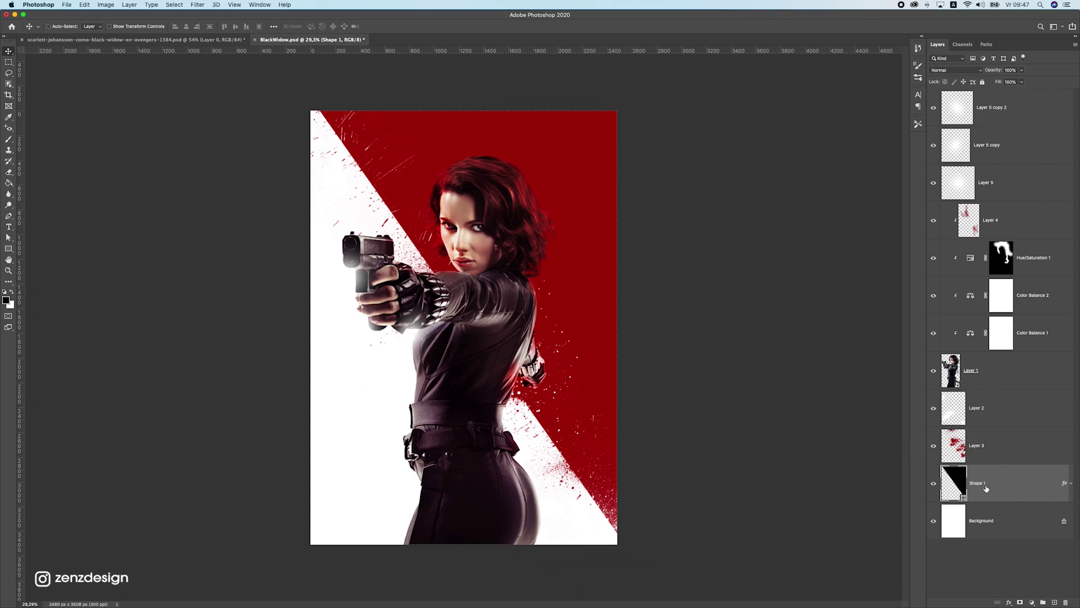
key("super+j")
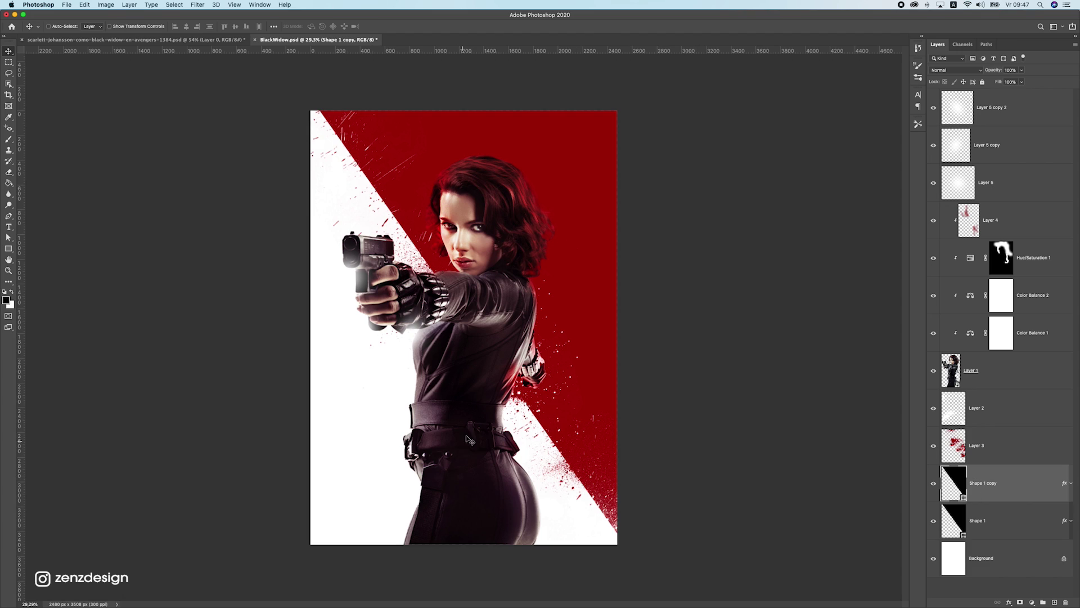
left_click_drag(462, 383, 450, 385)
Change the Color Overlay of the Shape 1 copy to black in its layer style.
double_click(1007, 490)
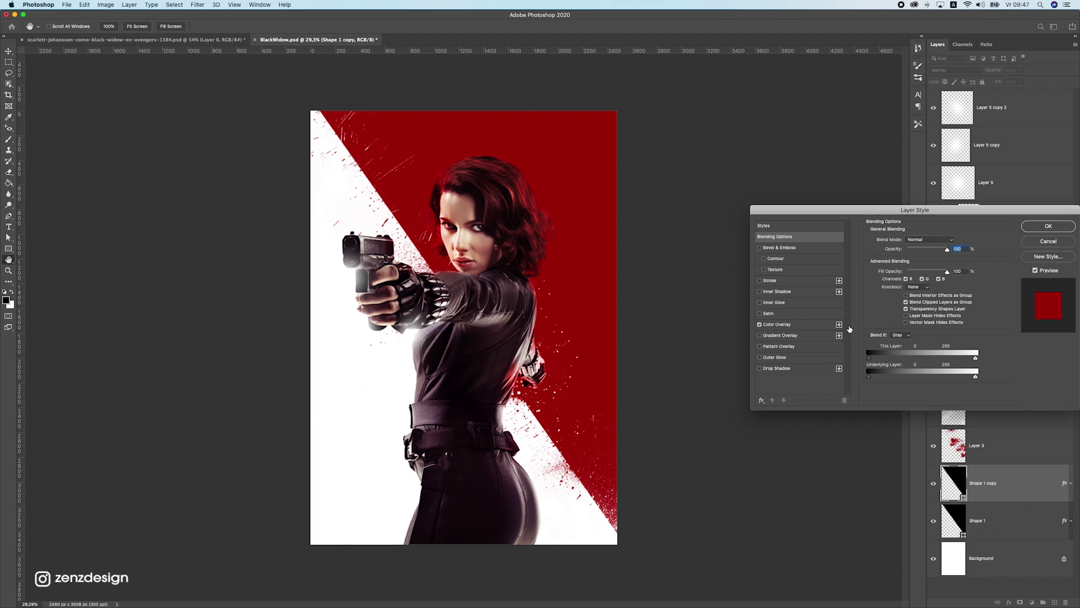
left_click(774, 315)
left_click(777, 324)
left_click(760, 314)
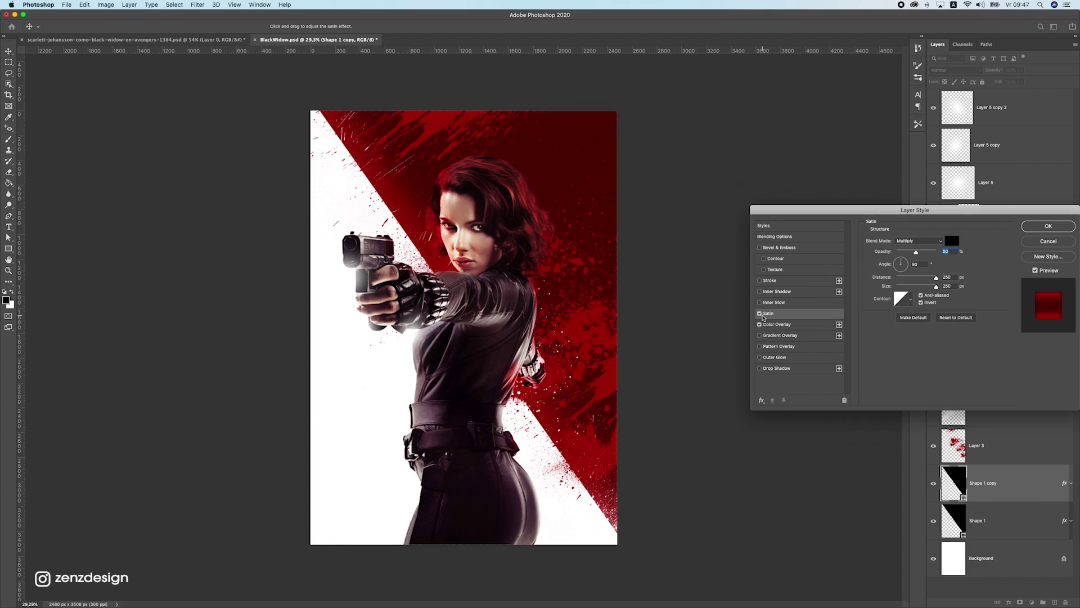
left_click(777, 325)
left_click(952, 241)
left_click_drag(691, 312, 600, 346)
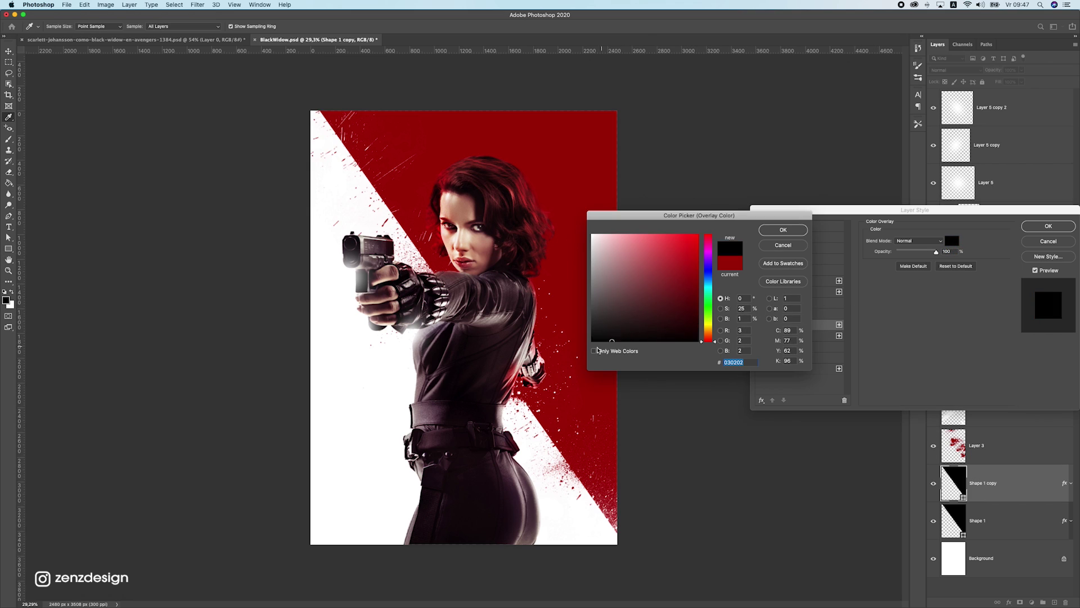
left_click(780, 229)
left_click(1049, 226)
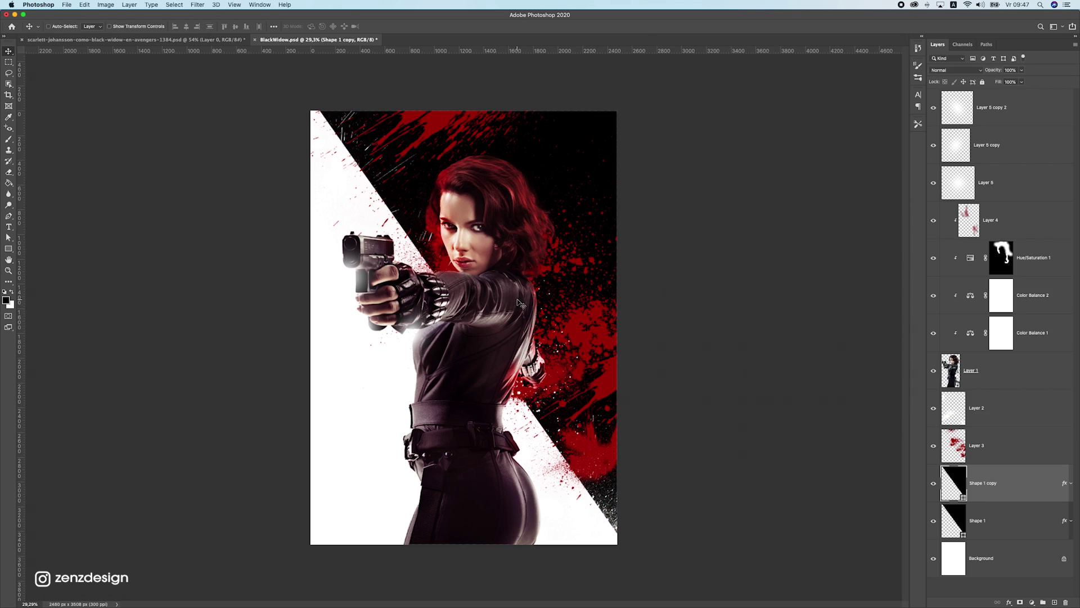
Move, rotate and resize the black triangle over the poster's upper-right corner, leaving a red band along the diagonal.
key("v")
left_click_drag(515, 291, 543, 297)
key("super+minus")
key("super+minus")
key("super+t")
left_click_drag(595, 261, 597, 335)
mouse_move(511, 349)
left_mouse_down()
mouse_move(504, 385)
mouse_move(500, 366)
mouse_move(529, 345)
mouse_move(530, 360)
left_mouse_up()
left_click_drag(551, 237, 585, 187)
left_click_drag(541, 296, 510, 305)
left_click_drag(507, 361, 524, 382)
left_click_drag(653, 241, 424, 193)
mouse_move(506, 307)
left_mouse_down()
mouse_move(518, 314)
mouse_move(513, 335)
mouse_move(504, 306)
left_mouse_up()
mouse_move(620, 268)
left_mouse_down()
mouse_move(622, 254)
mouse_move(642, 273)
mouse_move(632, 292)
mouse_move(634, 277)
left_mouse_up()
left_click_drag(521, 276, 519, 277)
key("Return")
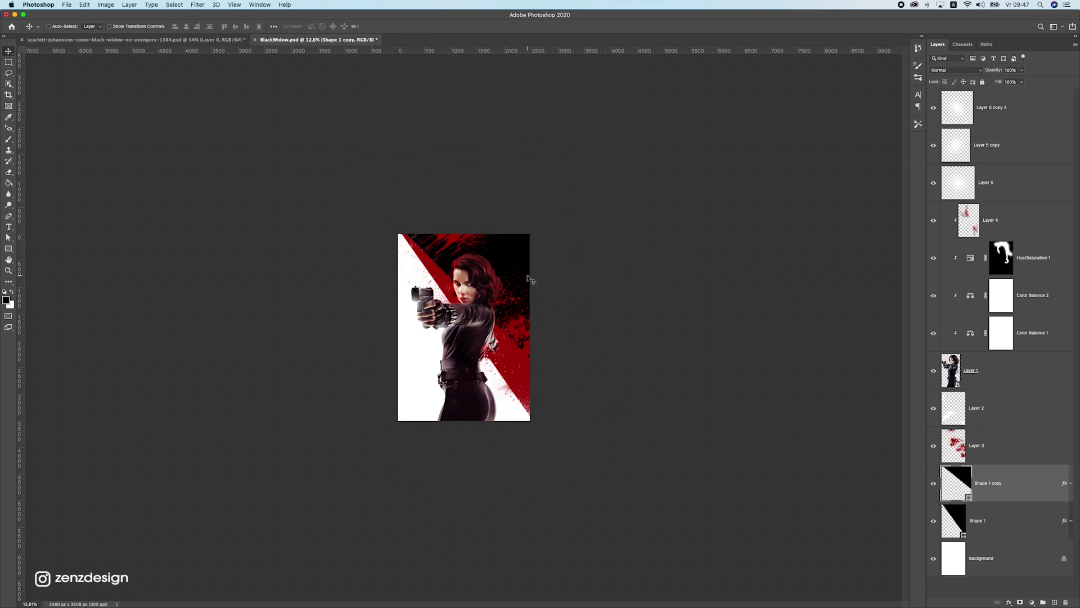
Duplicate the black triangle and rotate the copy beyond the poster's lower-right side.
key("super+j")
left_click_drag(508, 261, 576, 374)
key("super+t")
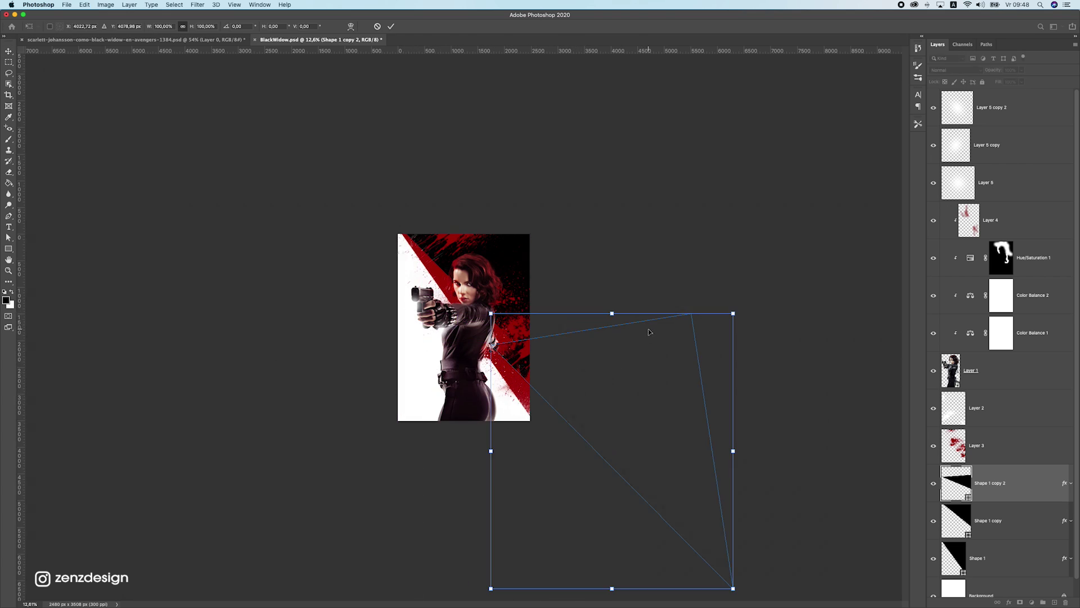
left_click_drag(727, 316, 548, 397)
key("Return")
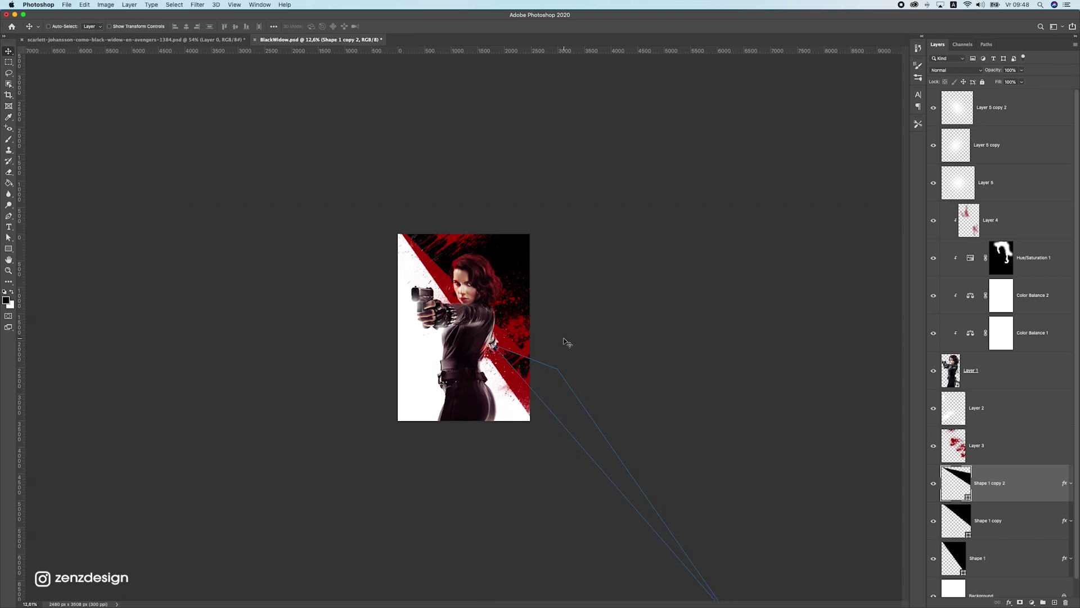
Shift and fine-tune the black triangle in the poster's upper-right corner with Free Transform.
left_click(1011, 459)
left_click(509, 361, "super")
left_click(522, 241, "super")
left_click_drag(523, 241, 543, 231)
key("super+t")
mouse_move(646, 361)
left_mouse_down()
mouse_move(663, 327)
mouse_move(651, 351)
left_mouse_up()
left_click_drag(510, 285, 514, 289)
key("Return")
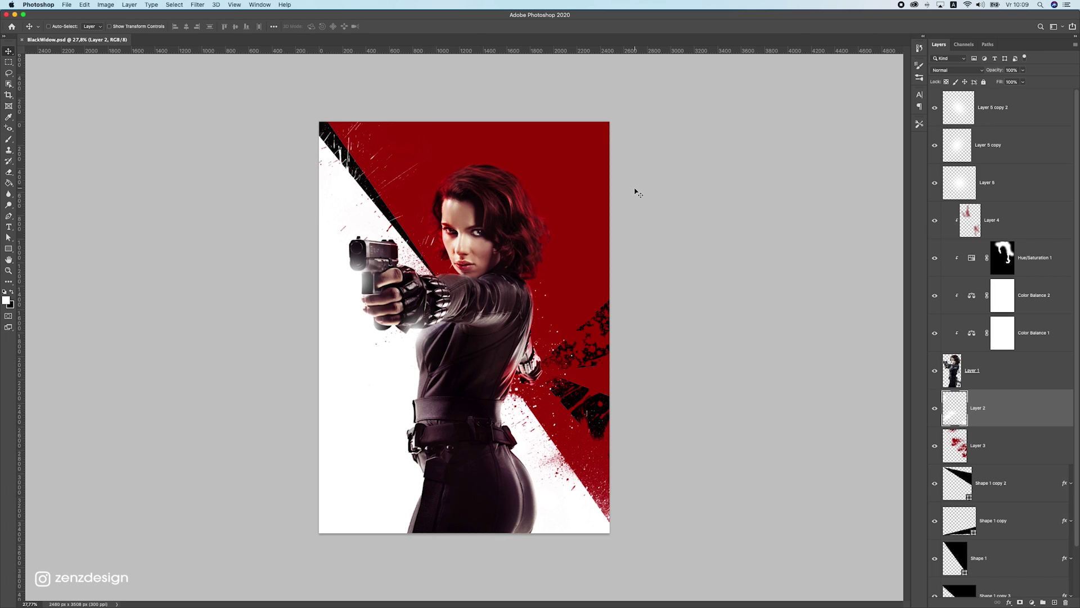
Select the red Shape 1 layer, checking its visibility and trying a sideways move.
left_click(993, 556)
scroll(993, 552, "down", 2)
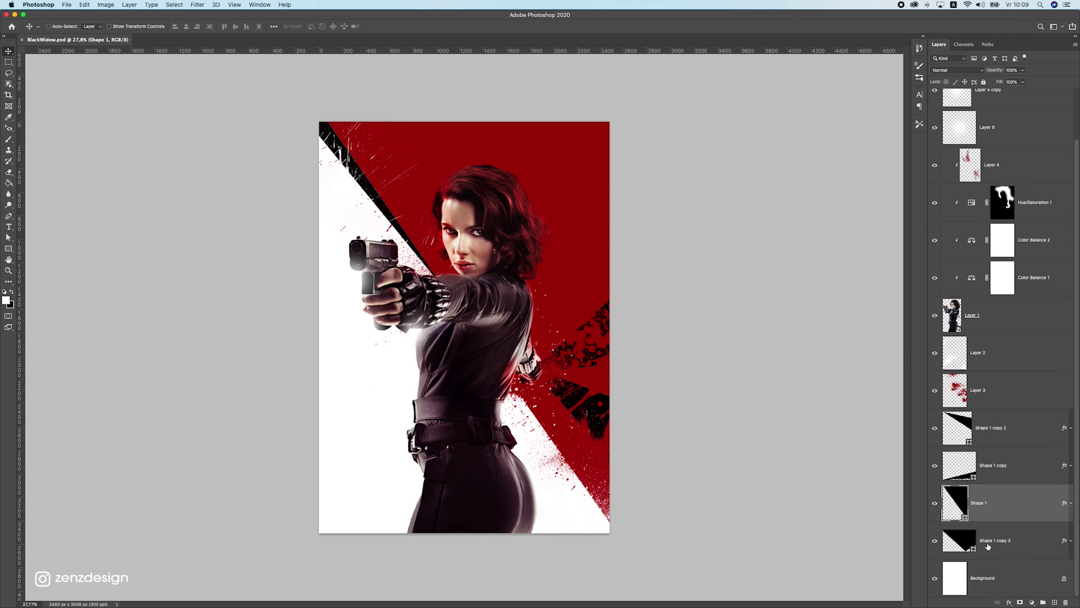
left_click(933, 502)
left_click(932, 502)
left_click_drag(521, 248, 701, 274)
key("super+z")
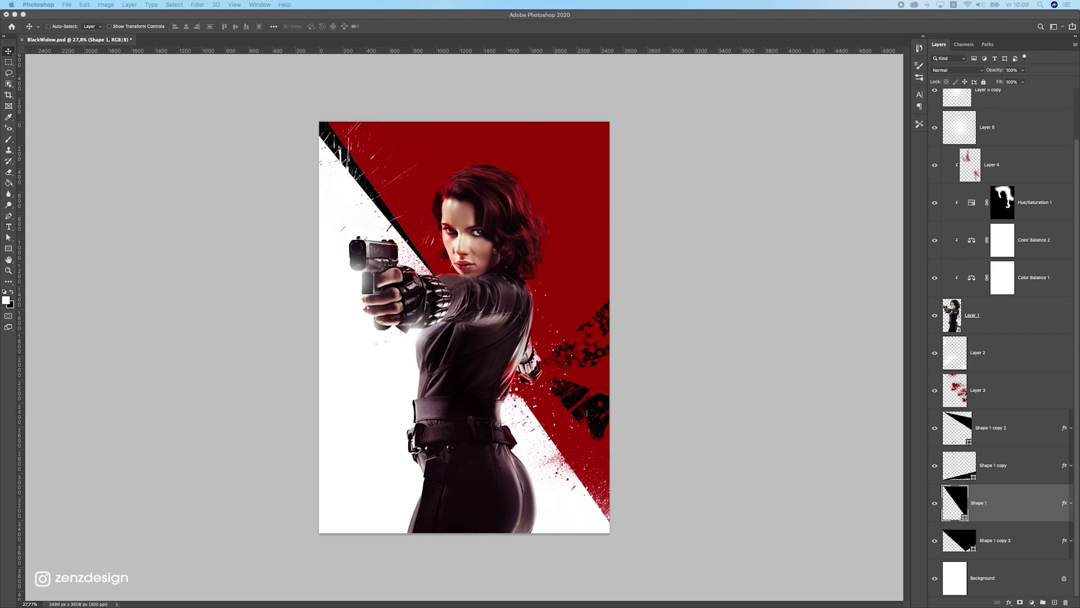
Place the grunge texture 1372406 above Shape 1 over the poster's upper part and set its blending to Overlay.
left_click_drag(479, 252, 479, 253)
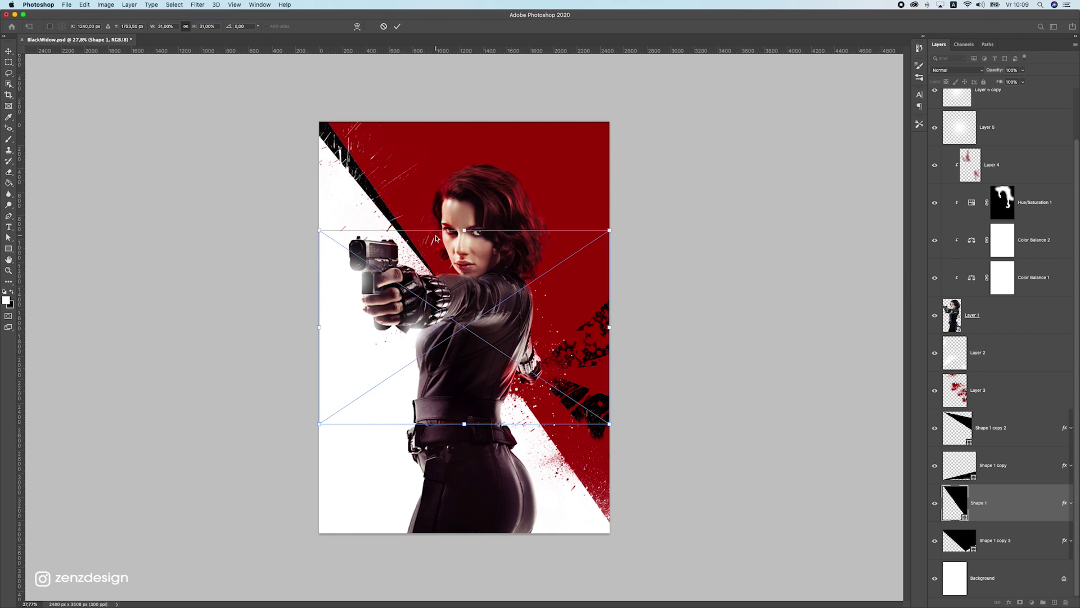
key("Return")
key("super+t")
key("Return")
left_click(957, 70)
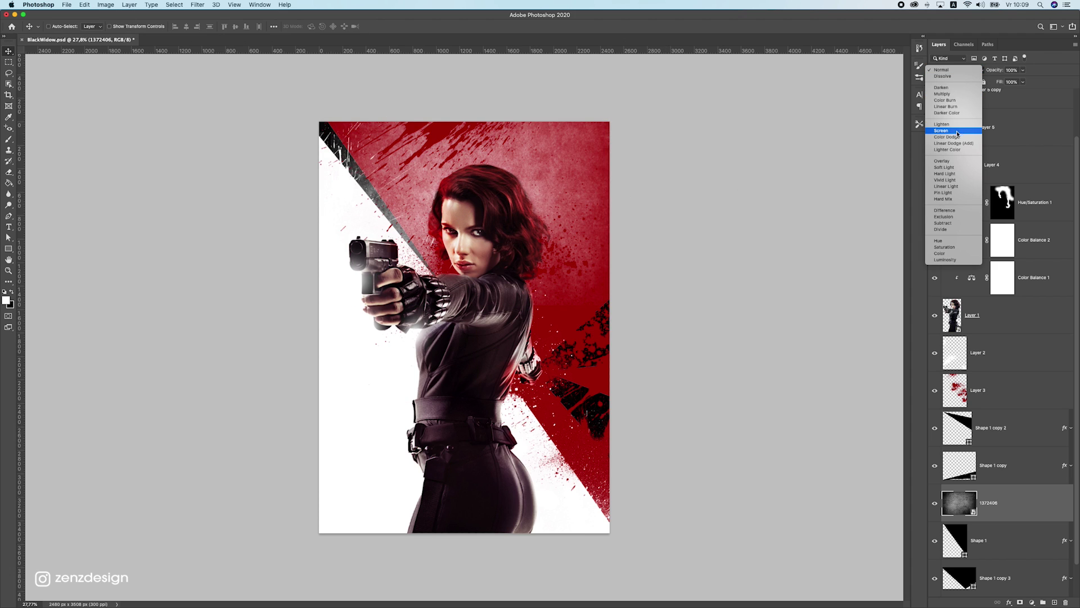
left_click(959, 164)
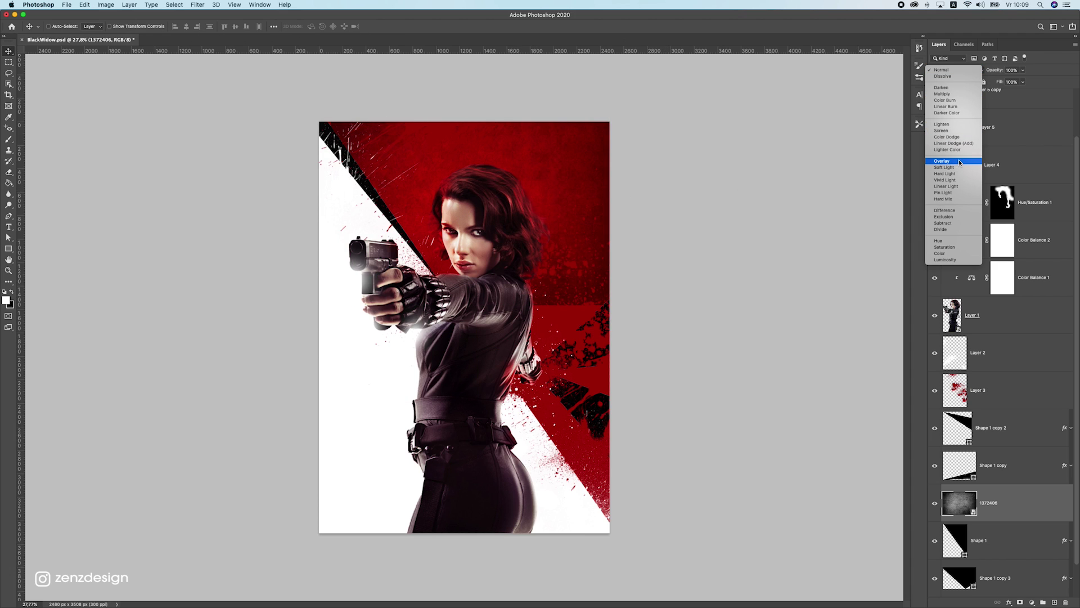
Rotate the grunge texture 90 degrees and resize it with Free Transform until it covers the whole poster.
left_click_drag(646, 229, 452, 402)
key("super+t")
left_click_drag(455, 309, 539, 430)
left_click_drag(448, 219, 211, 37)
left_click_drag(484, 181, 490, 316)
left_click_drag(297, 123, 329, 172)
left_click_drag(495, 251, 495, 203)
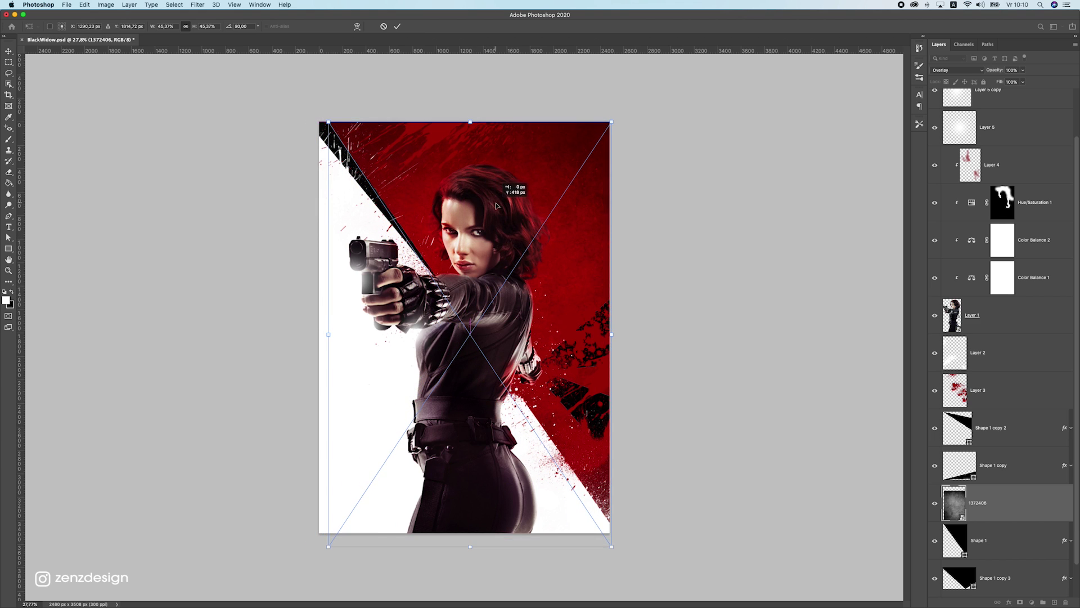
left_click_drag(336, 121, 320, 97)
key("Return")
Duplicate the Overlay grunge texture and lower the copy's opacity to 34%.
scroll(451, 248, "down", 3)
scroll(413, 248, "up", 4)
scroll(414, 242, "down", 1)
key("ctrl+j")
scroll(456, 324, "down", 1)
scroll(528, 256, "down", 1)
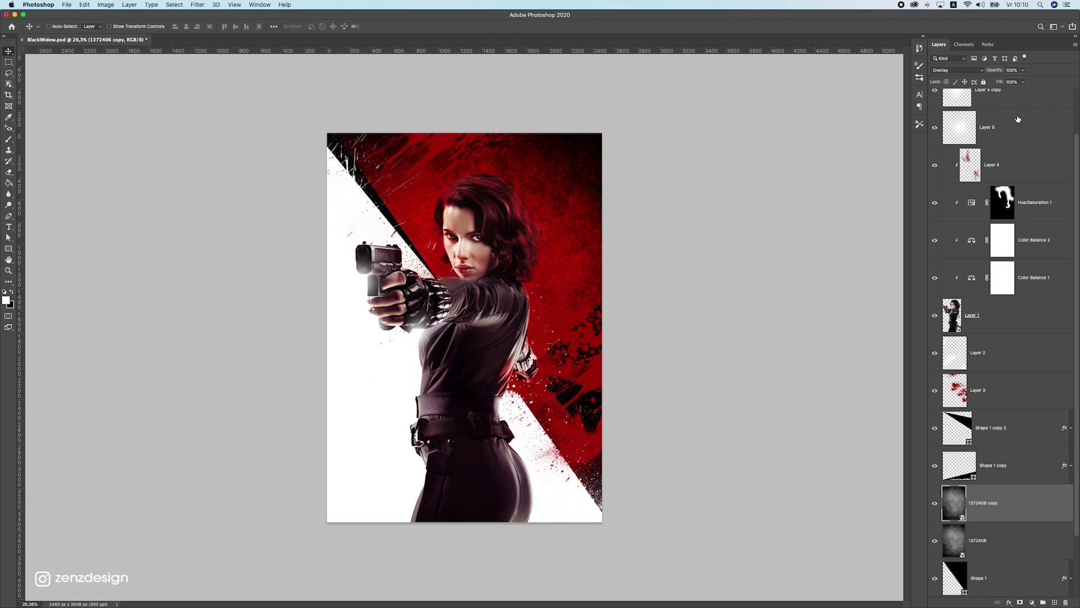
left_click_drag(999, 82, 1009, 82)
scroll(596, 232, "up", 1)
scroll(597, 232, "down", 5)
scroll(597, 232, "up", 5)
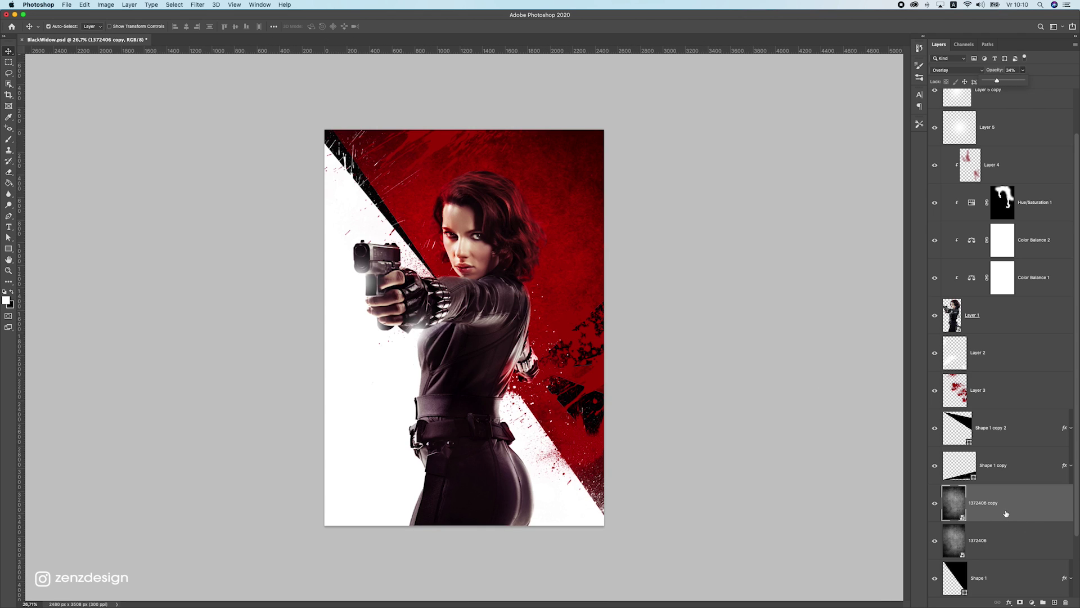
Duplicate the 1372406 copy texture directly below Layer 1 and set the duplicate's blending to Linear Burn.
key("super+j")
left_click_drag(996, 502, 1002, 176)
mouse_move(630, 231)
left_mouse_down()
mouse_move(564, 195)
mouse_move(568, 223)
mouse_move(620, 221)
left_mouse_up()
left_click_drag(1000, 191, 997, 428)
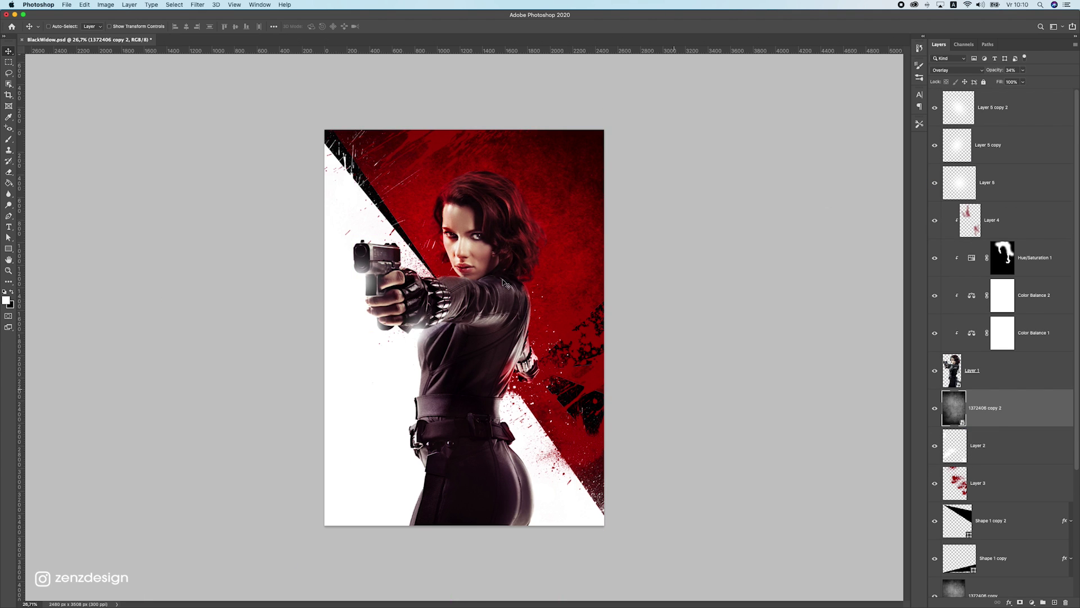
left_click(950, 70)
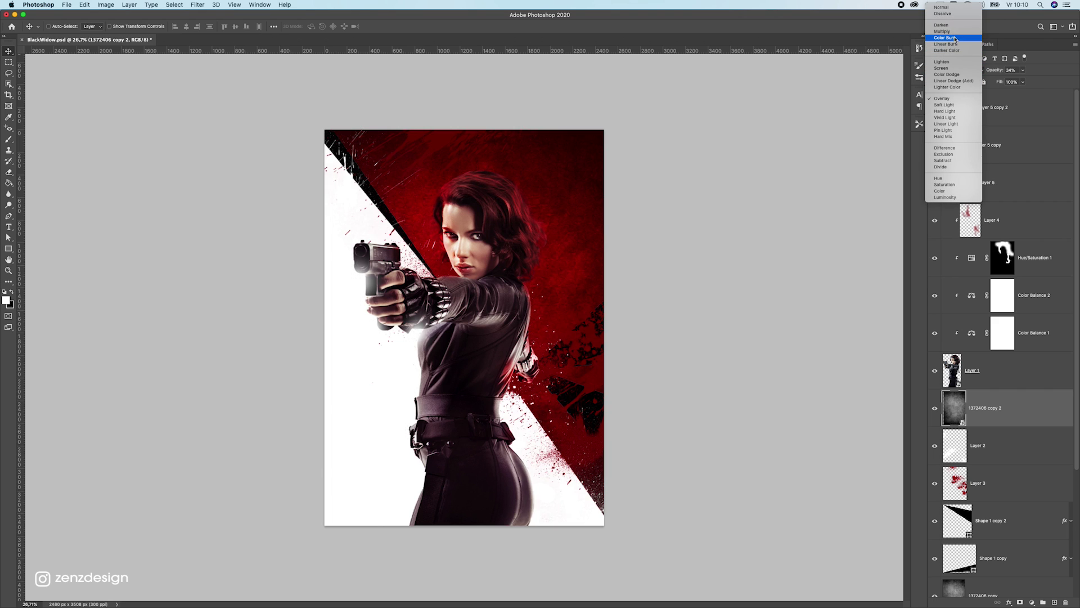
left_click(957, 44)
scroll(539, 365, "down", 3)
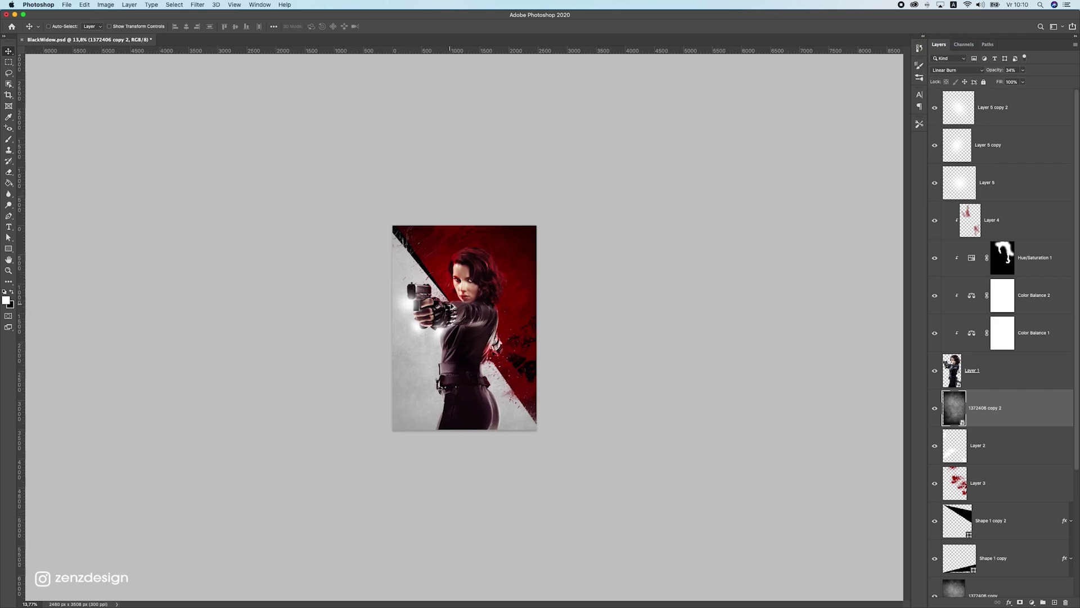
scroll(538, 365, "up", 3)
scroll(922, 423, "down", 2)
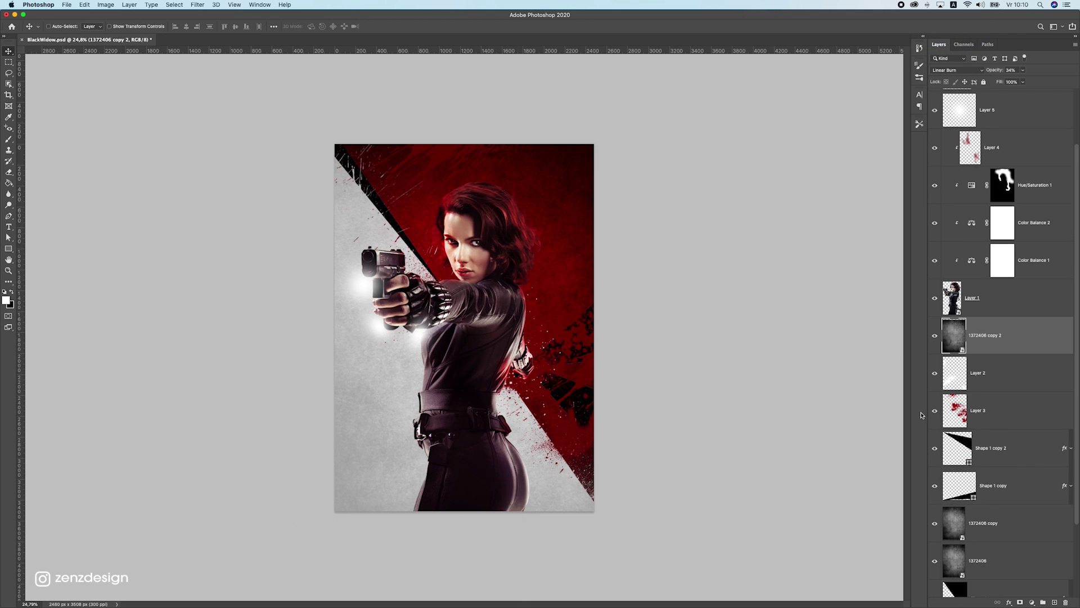
scroll(376, 331, "up", 1)
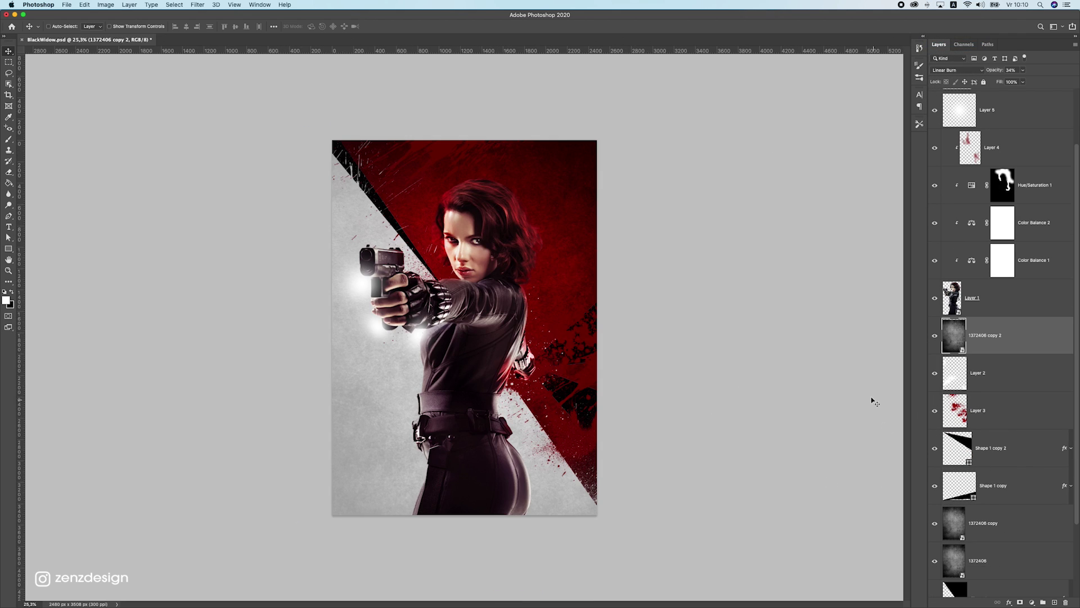
Try moving the Linear Burn texture below Shape 1 copy 2 in the layer stack.
left_click(1033, 603)
left_click(360, 268)
mouse_move(352, 262)
left_mouse_down()
mouse_move(341, 327)
mouse_move(331, 270)
mouse_move(352, 270)
left_mouse_up()
left_click_drag(984, 337, 996, 462)
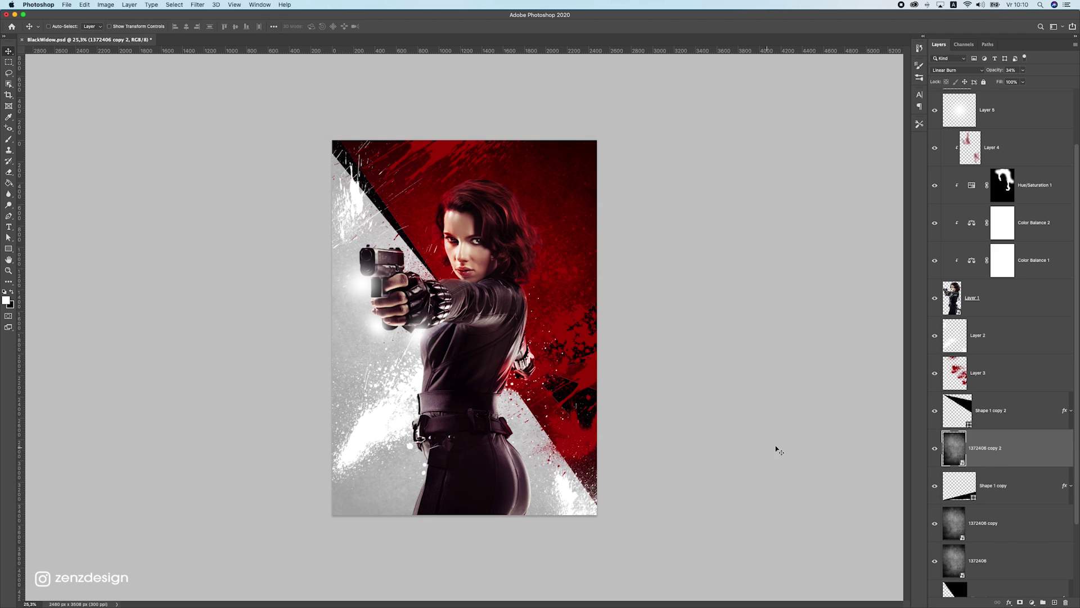
key("super+z")
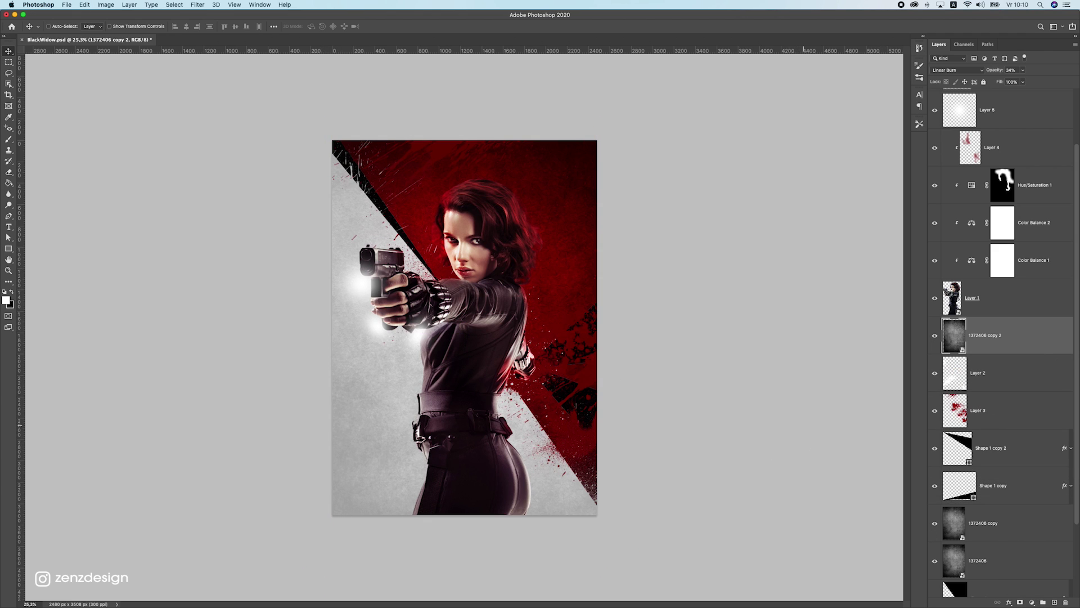
Clip a Curves adjustment to the Linear Burn texture, pulling its white point far inward and bending the curve upward to brighten it.
left_click(1033, 602)
left_click(1030, 483)
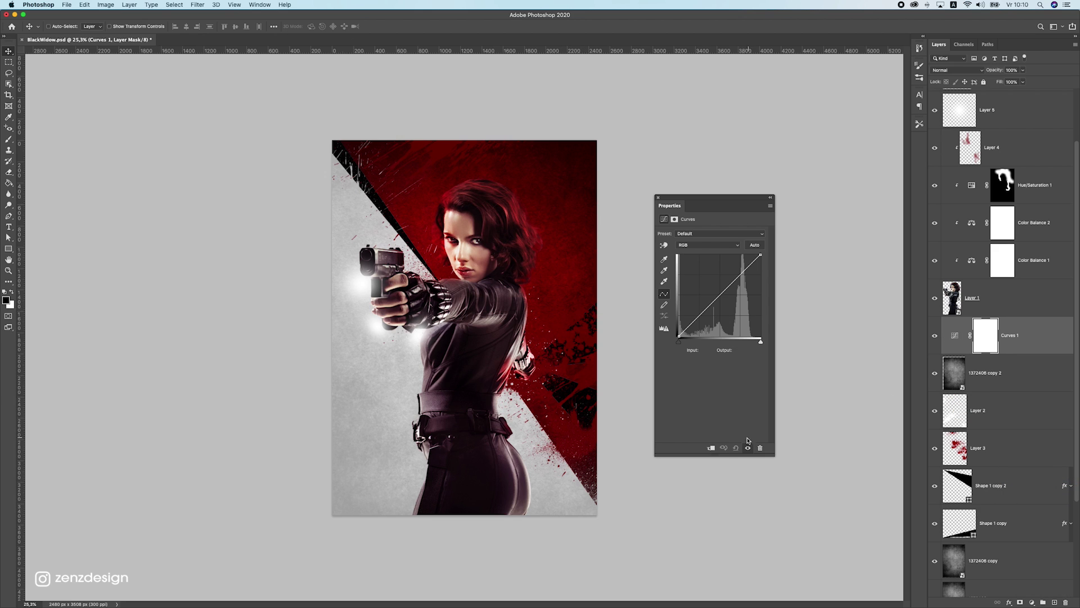
left_click(710, 450)
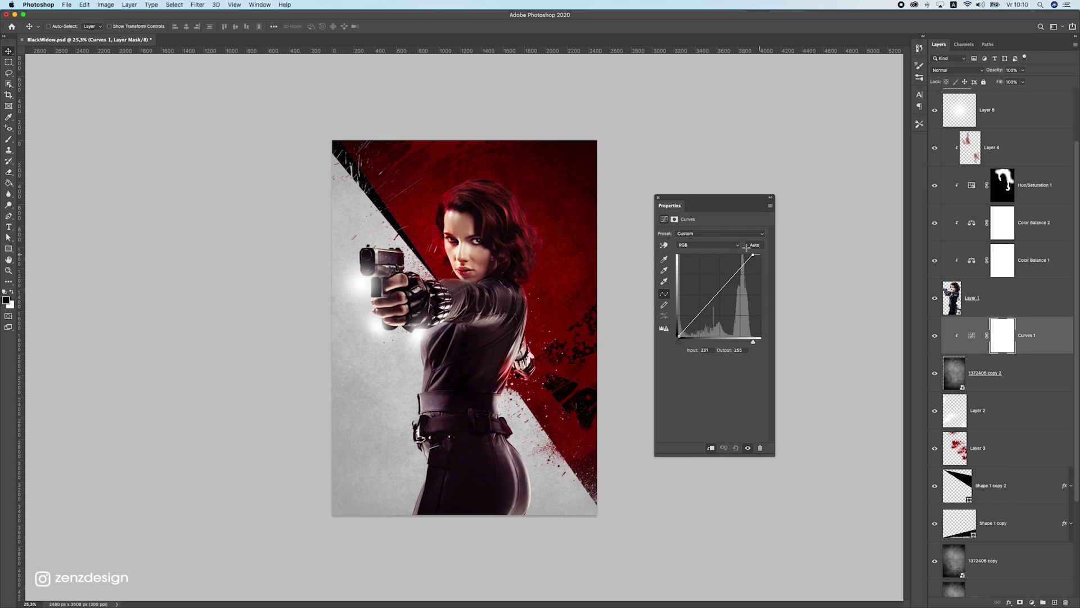
left_click_drag(759, 254, 708, 223)
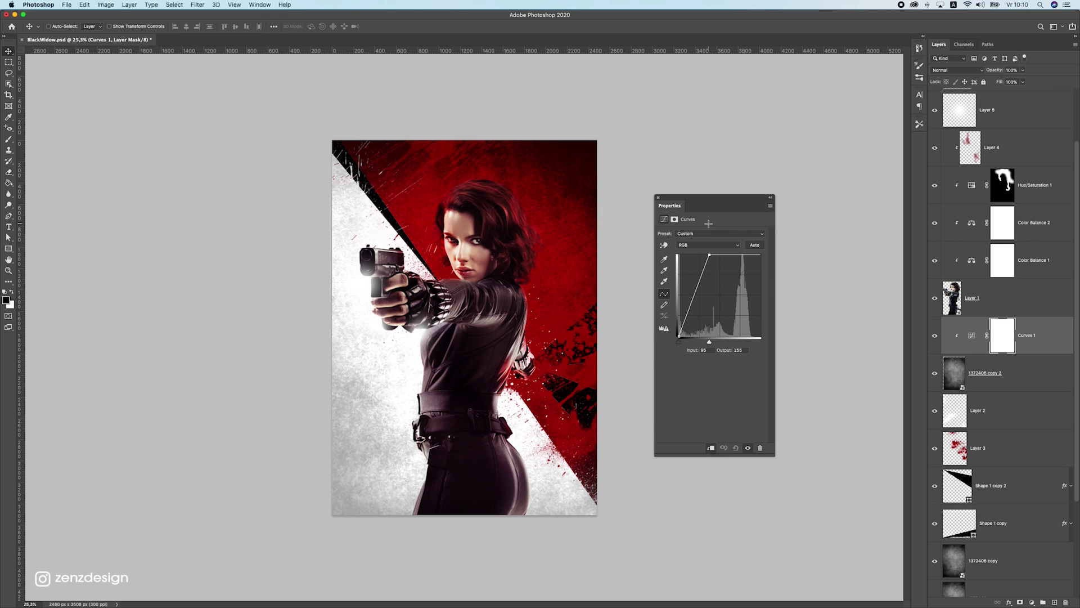
left_click_drag(693, 300, 692, 291)
left_click_drag(689, 292, 686, 299)
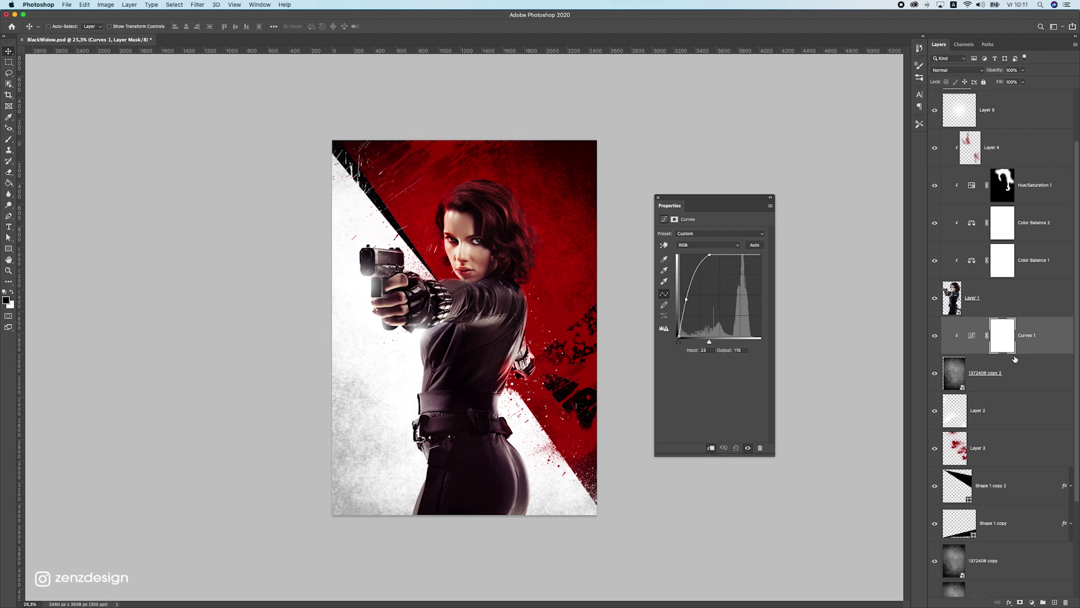
Mask the Linear Burn texture with a diagonal black-to-white linear gradient, keeping it only on the poster's lower-left part.
left_click(1013, 373)
left_click(935, 373)
left_click(935, 373)
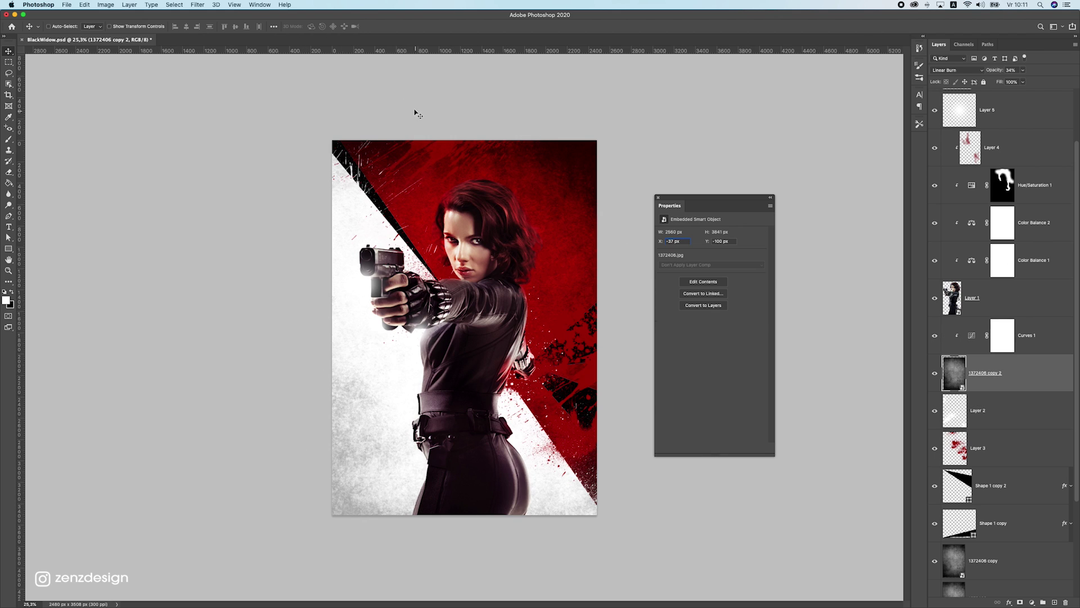
left_click(1021, 602)
key("d")
left_click(9, 183)
left_click(46, 182)
key("x")
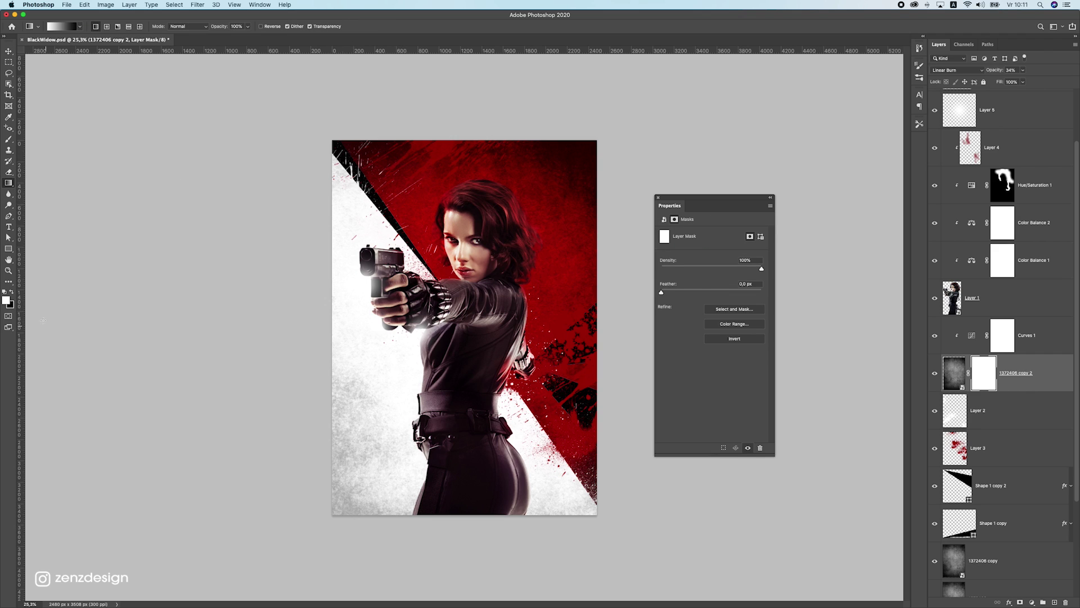
left_click_drag(449, 339, 484, 302)
key("super+z")
left_click_drag(453, 369, 485, 333)
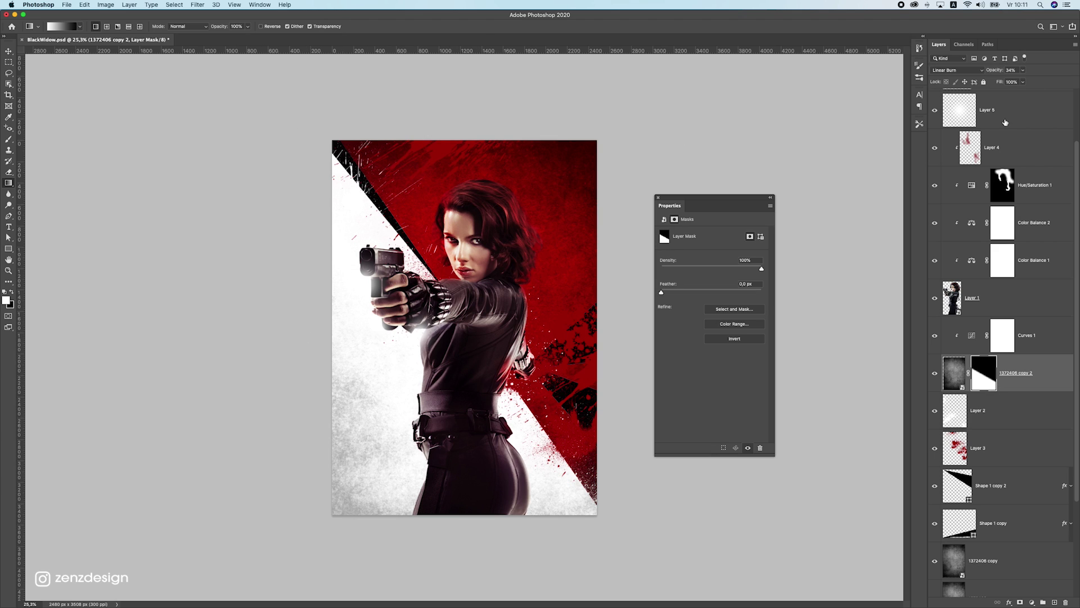
Reduce the masked Linear Burn texture's opacity to 29%.
left_click(955, 372)
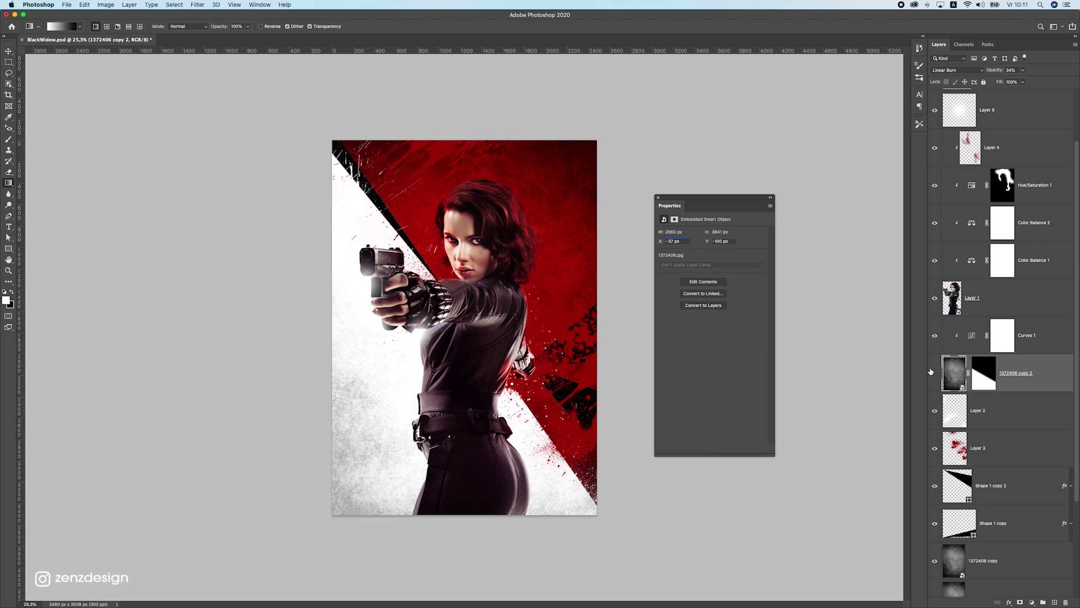
left_click(1023, 70)
left_click_drag(1022, 82, 1017, 83)
scroll(523, 292, "down", 10)
scroll(521, 292, "up", 10)
left_click_drag(1020, 84, 1021, 82)
scroll(487, 263, "down", 10)
scroll(487, 263, "up", 10)
Select the 1372406 copy texture over the red background and reduce its opacity to 8%.
left_click(10, 51)
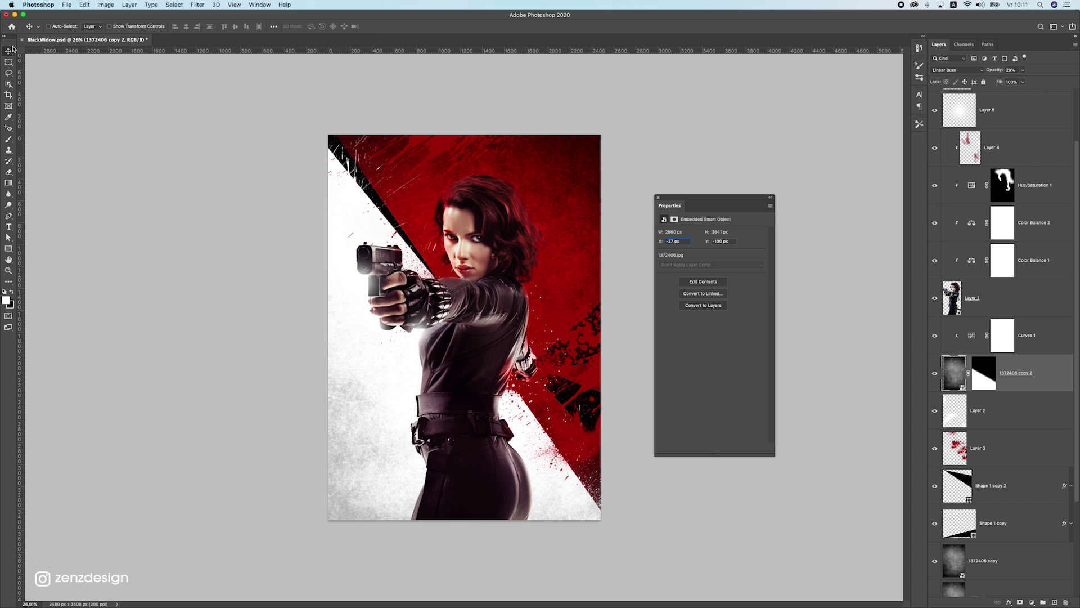
left_click(561, 164, "super")
left_click(1023, 69)
left_click_drag(1021, 82, 1016, 82)
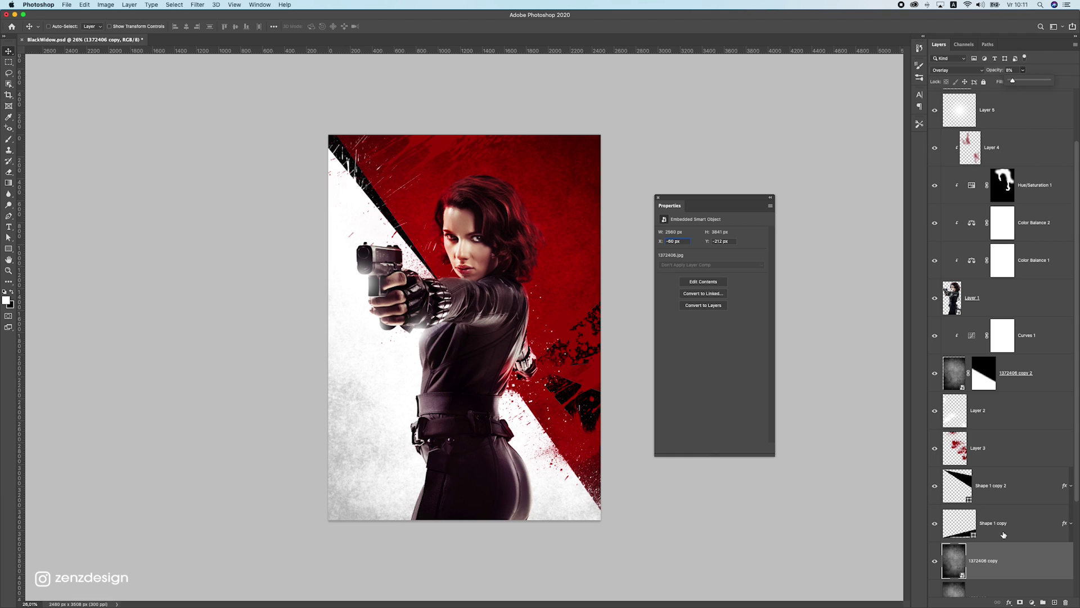
Compare the original 1372406 texture on and off, then set its opacity to 73%.
scroll(997, 557, "down", 3)
left_click(932, 551)
left_click(935, 552)
left_click(935, 553)
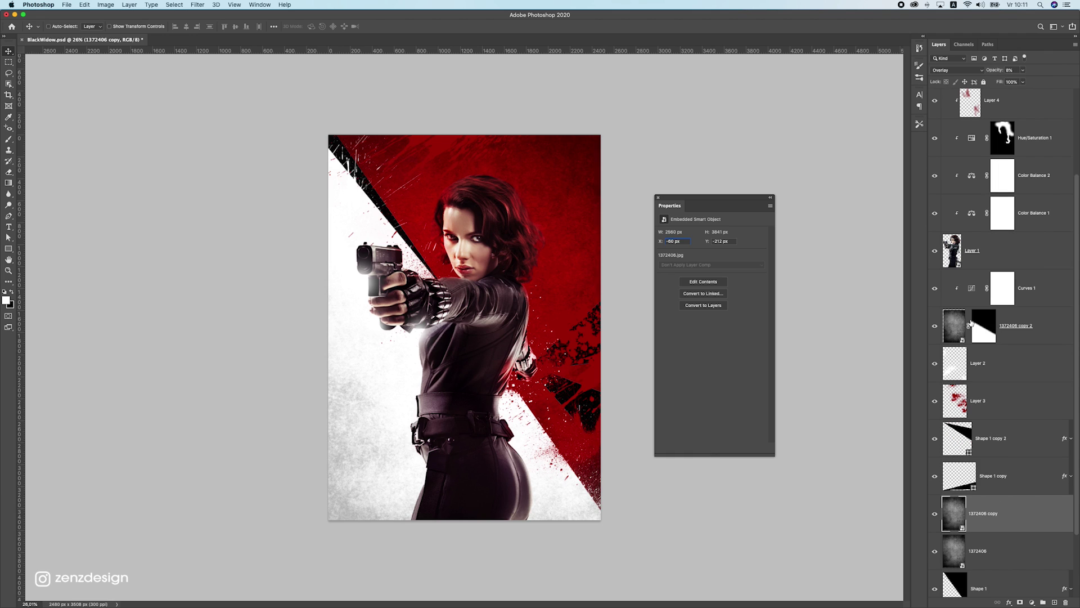
key("alt+bracketleft")
left_click(1023, 69)
left_click_drag(1005, 81, 1006, 81)
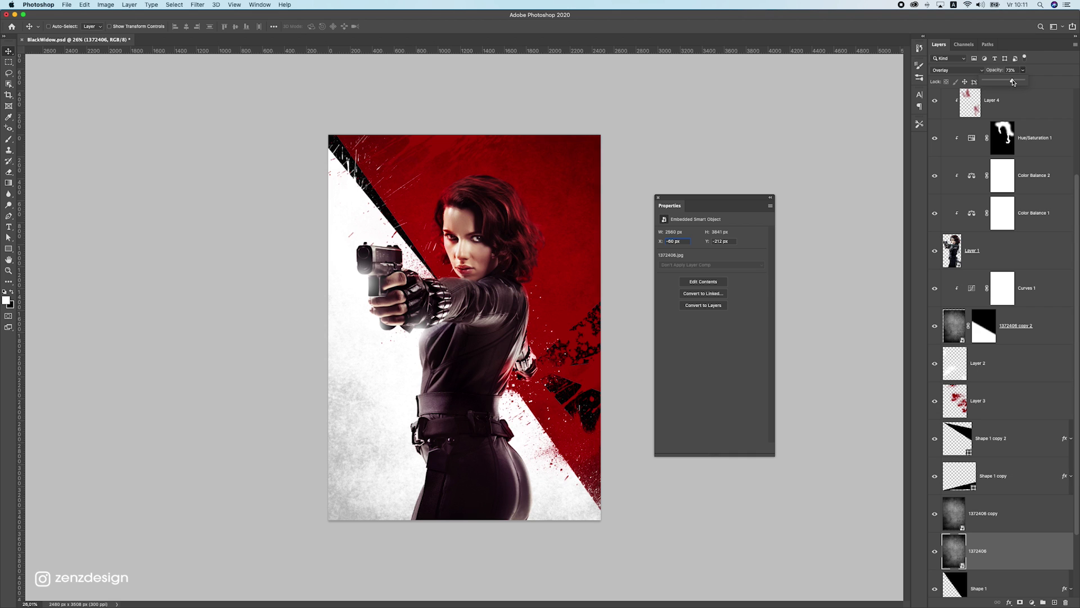
scroll(516, 278, "down", 5)
scroll(516, 277, "up", 4)
Change the colour of the area surrounding the canvas from light gray to Default.
right_click(527, 139)
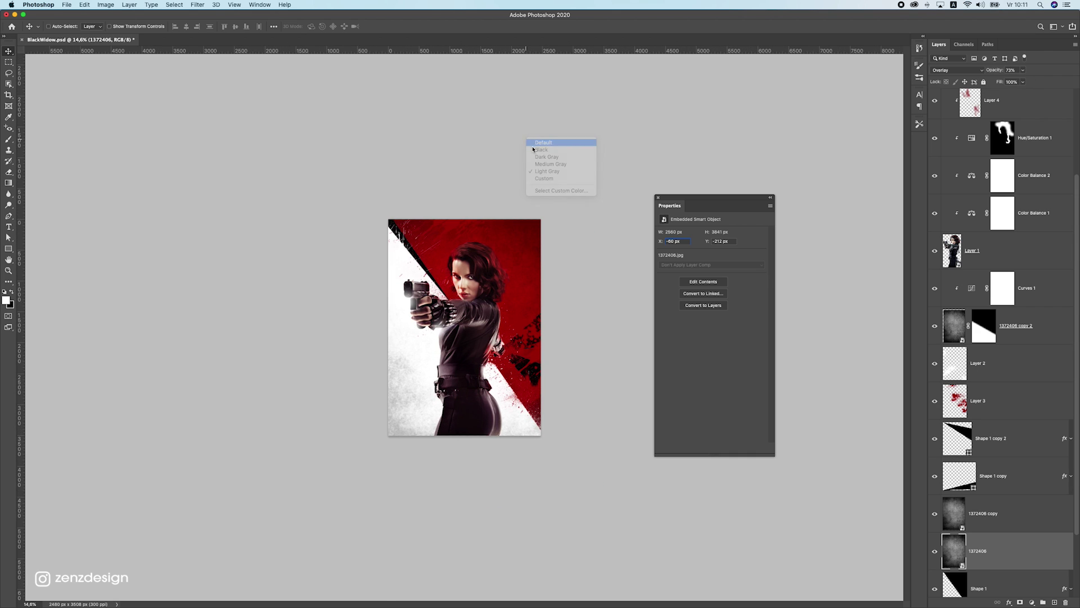
left_click(535, 144)
scroll(514, 247, "up", 3)
scroll(514, 248, "down", 2)
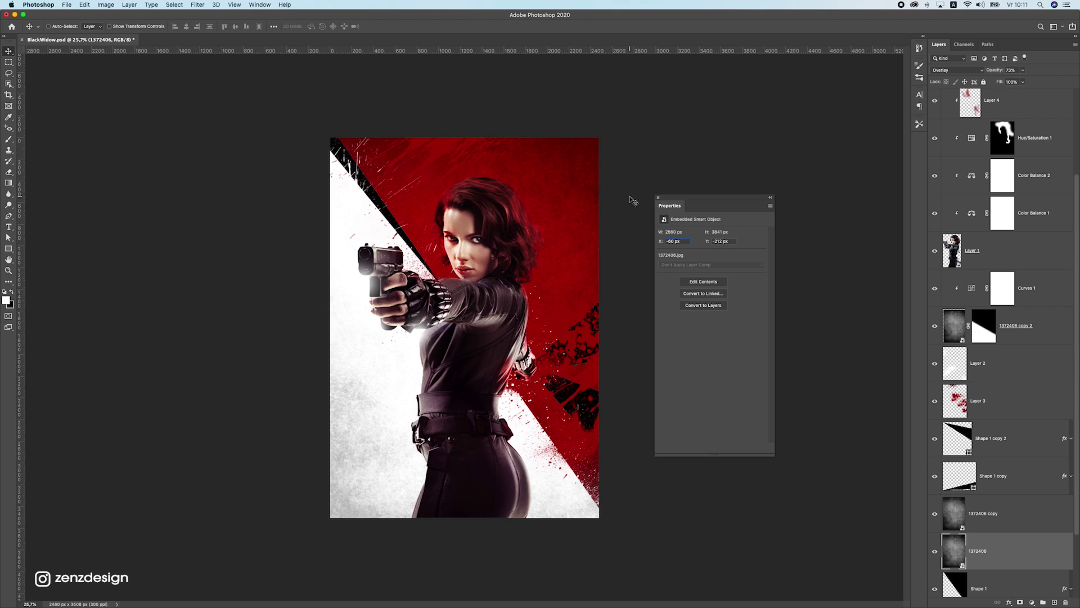
Close the layer properties and export the poster as an image.
left_click(658, 198)
left_click(67, 5)
mouse_move(141, 121)
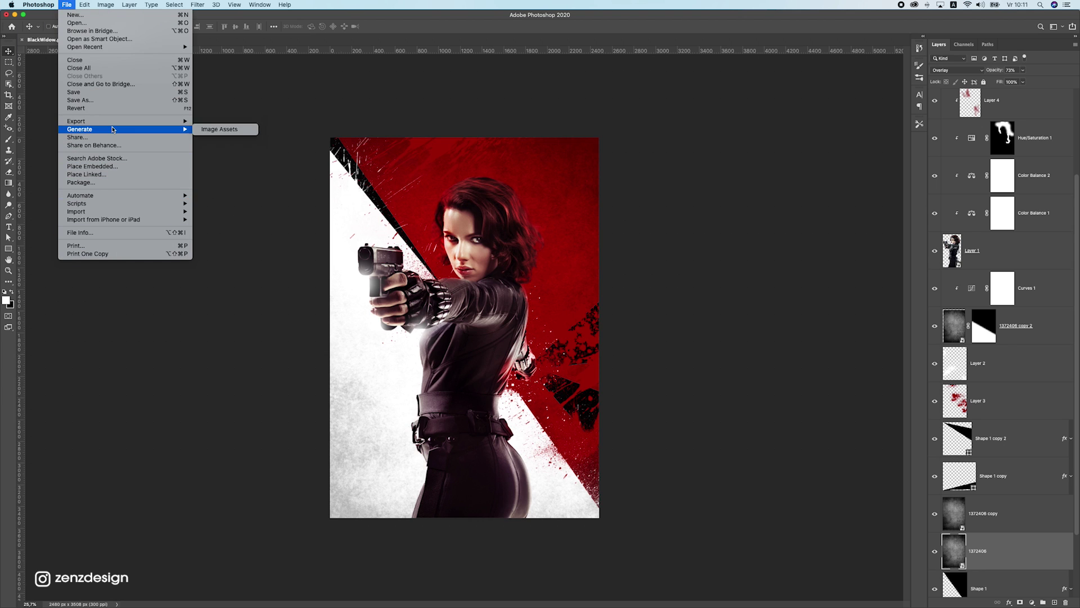
left_click(250, 158)
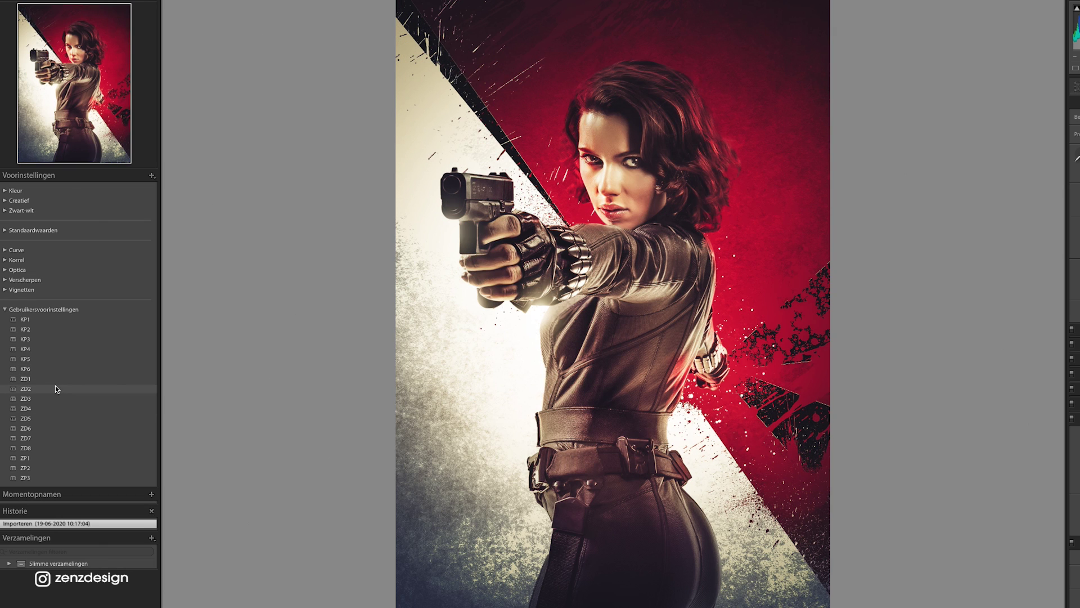
In Lightroom, apply the user preset ZD2 to the poster and export the graded image.
left_click(55, 386)
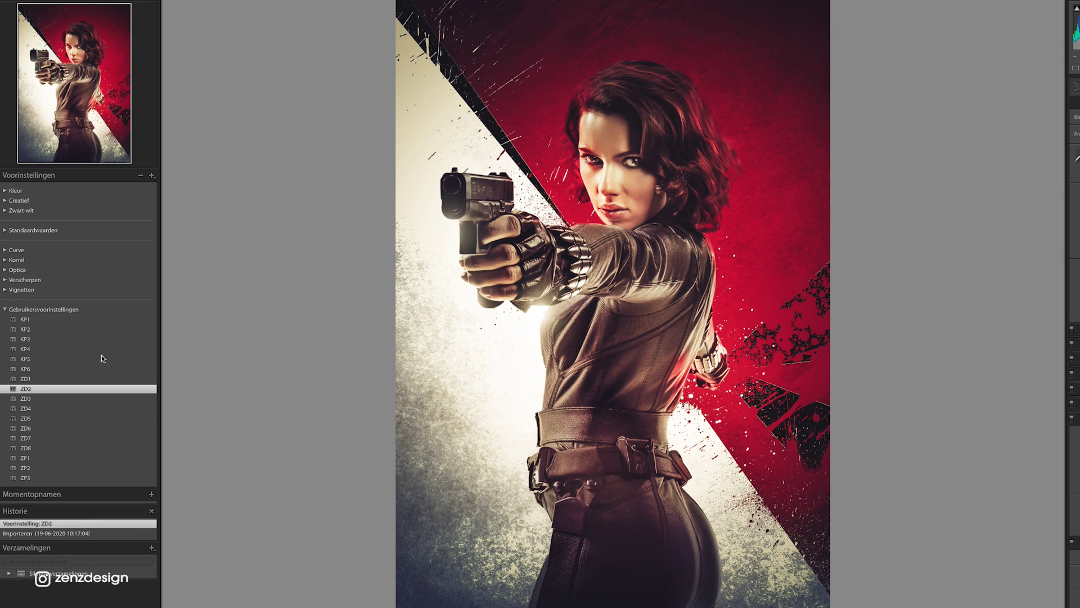
right_click(682, 140)
mouse_move(770, 385)
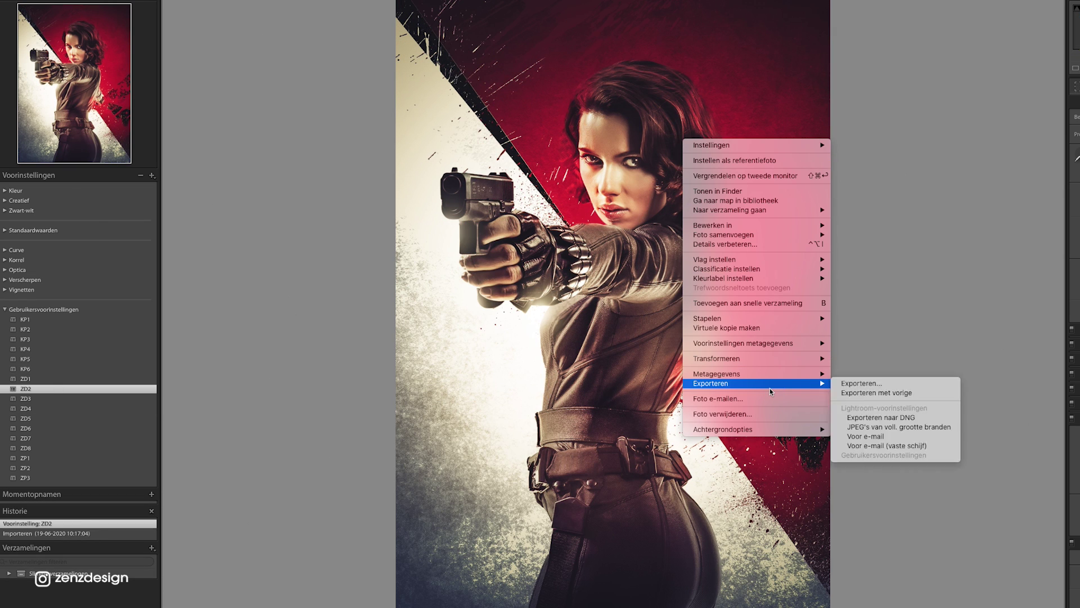
left_click(864, 385)
left_click(814, 332)
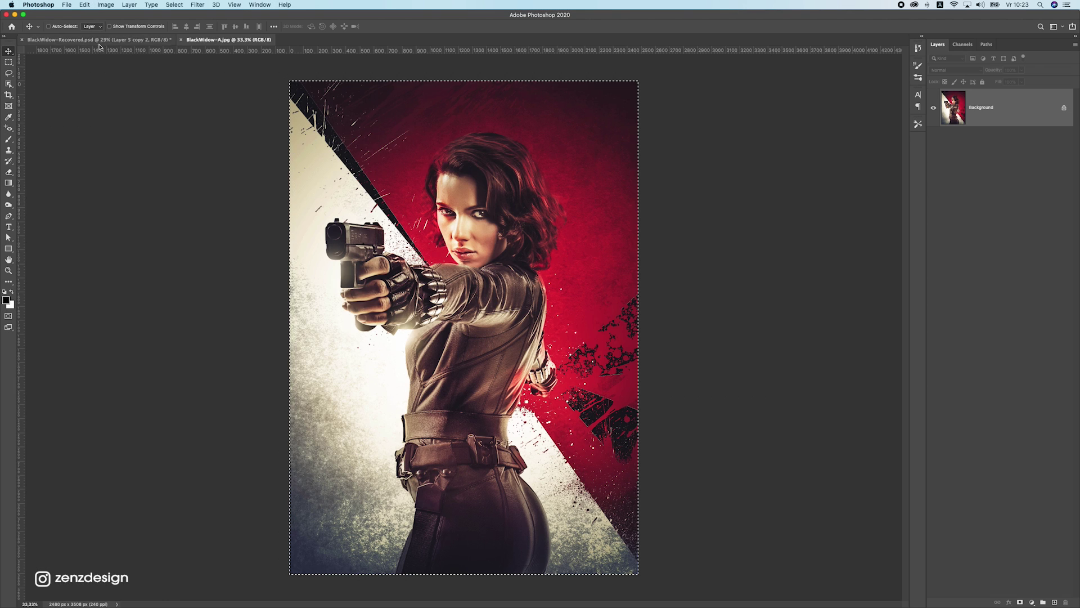
Place the graded BlackWidow-A.jpg as the top layer of BlackWidow-Recovered.psd in Photoshop and set its opacity to 75%.
left_click(98, 43)
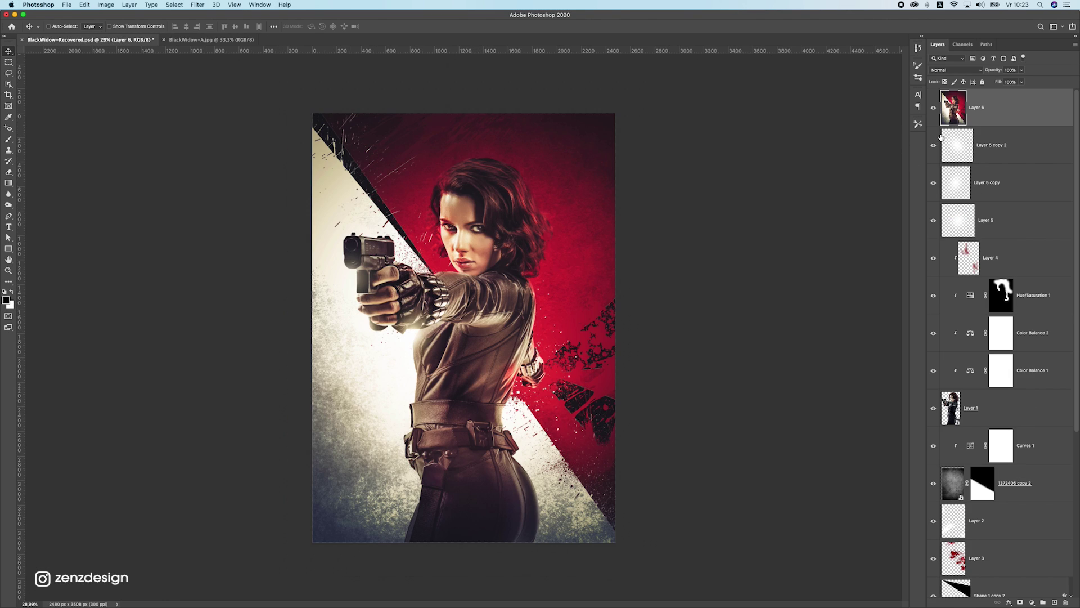
left_click(1020, 72)
left_click_drag(1020, 81, 1013, 81)
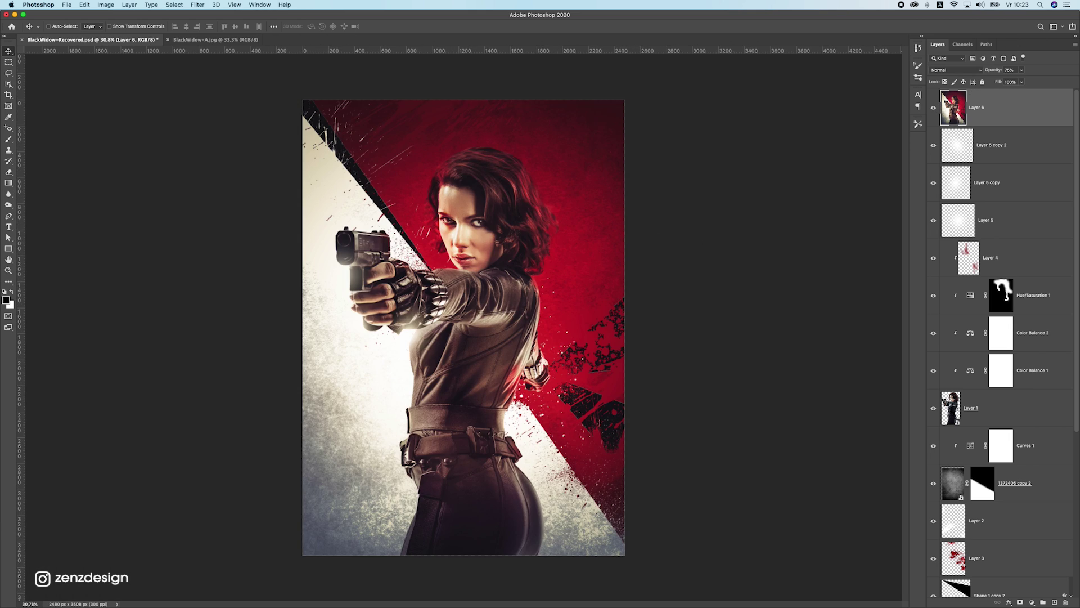
Bring the Black Widow logo into the poster above the graded image and convert it to a smart object.
left_click_drag(1079, 279, 459, 205)
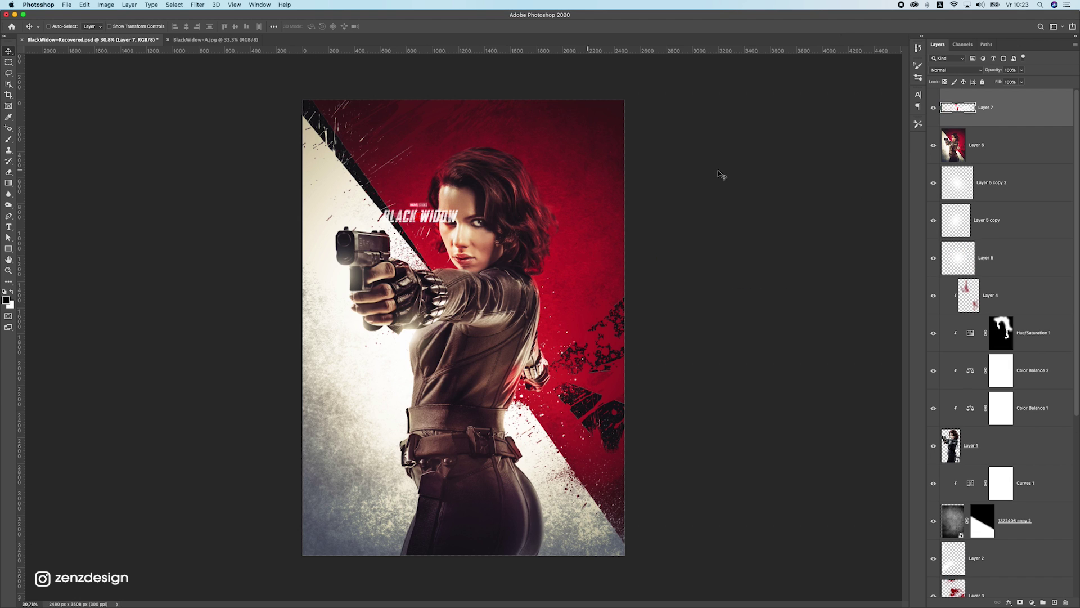
key("super+z")
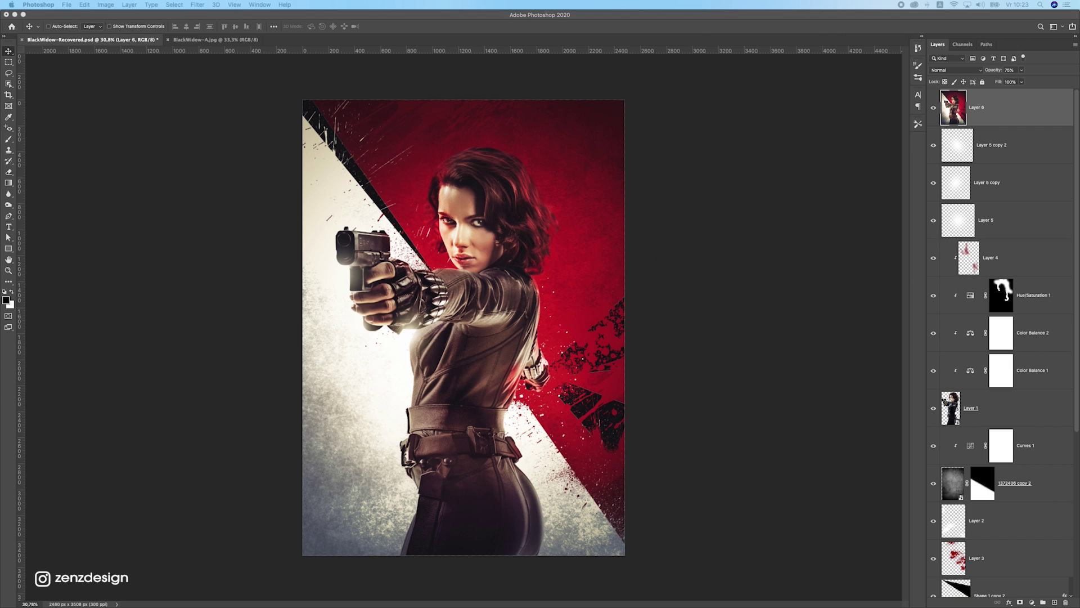
left_click_drag(1079, 247, 500, 196)
key("super+t")
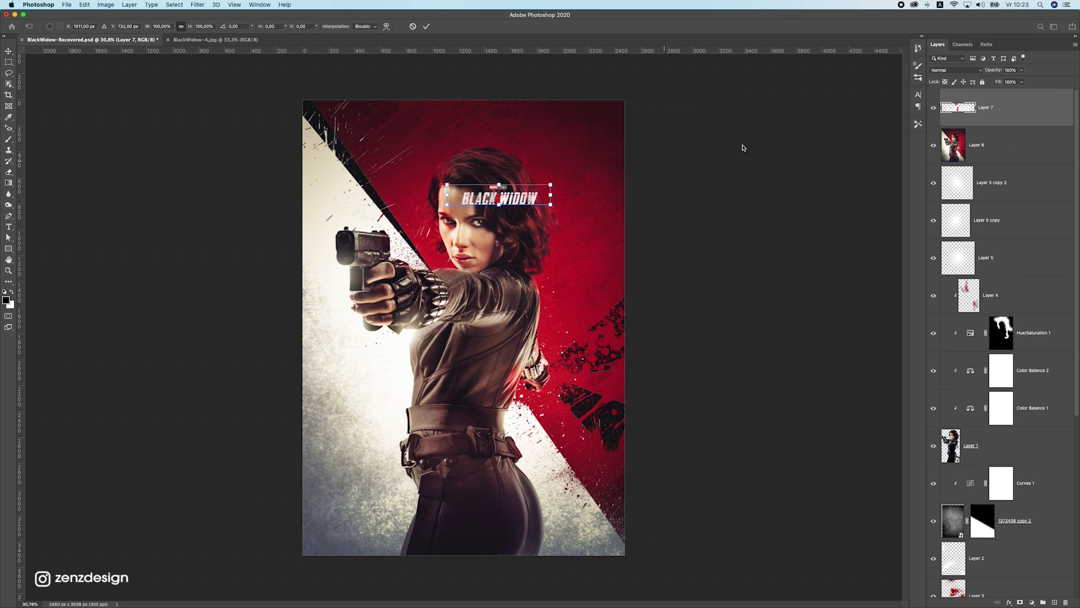
key("Escape")
right_click(1048, 108)
left_click(997, 226)
Enlarge the Black Widow logo and place it across the top of the poster, just above the figure's face.
key("ctrl+t")
left_click_drag(544, 184, 495, 515)
left_click_drag(565, 488, 534, 108)
key("Return")
key("ctrl+minus")
key("super+0")
Scale the logo down slightly so it fits within the poster's width and centre it near the upper edge.
key("super+t")
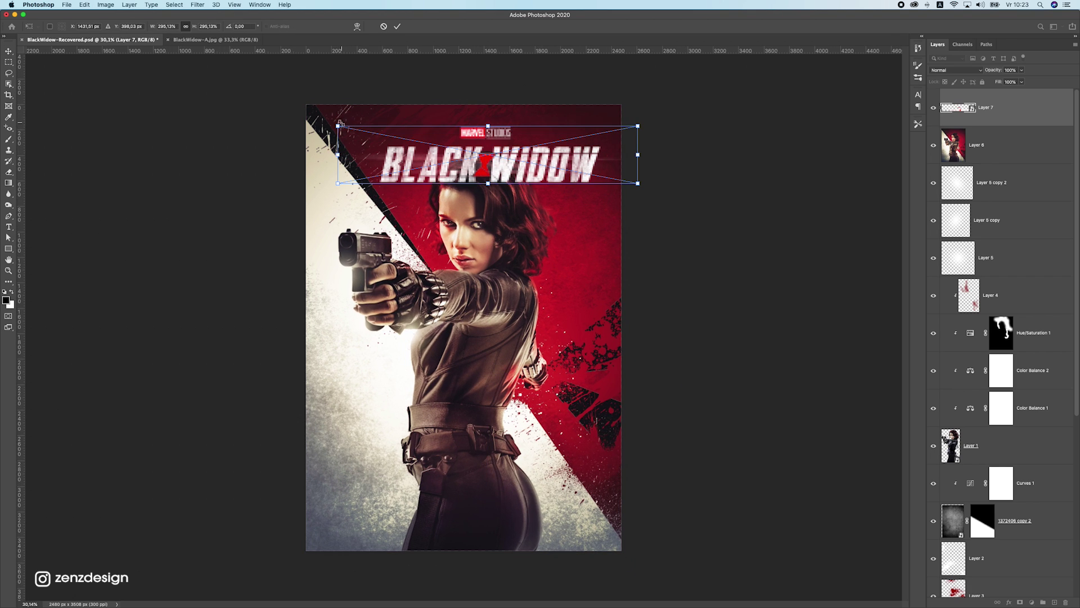
left_click_drag(339, 124, 371, 132)
key("Return")
left_click_drag(513, 151, 491, 144)
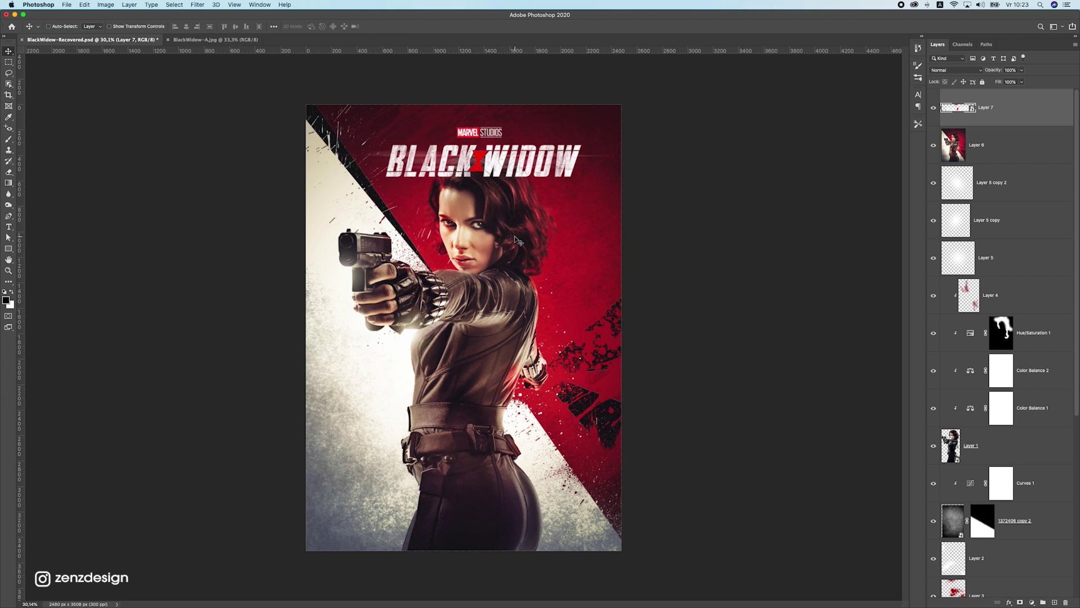
scroll(514, 238, "down", 6)
scroll(511, 238, "up", 5)
left_click_drag(509, 195, 523, 198)
key("shift+Left")
key("shift+Up")
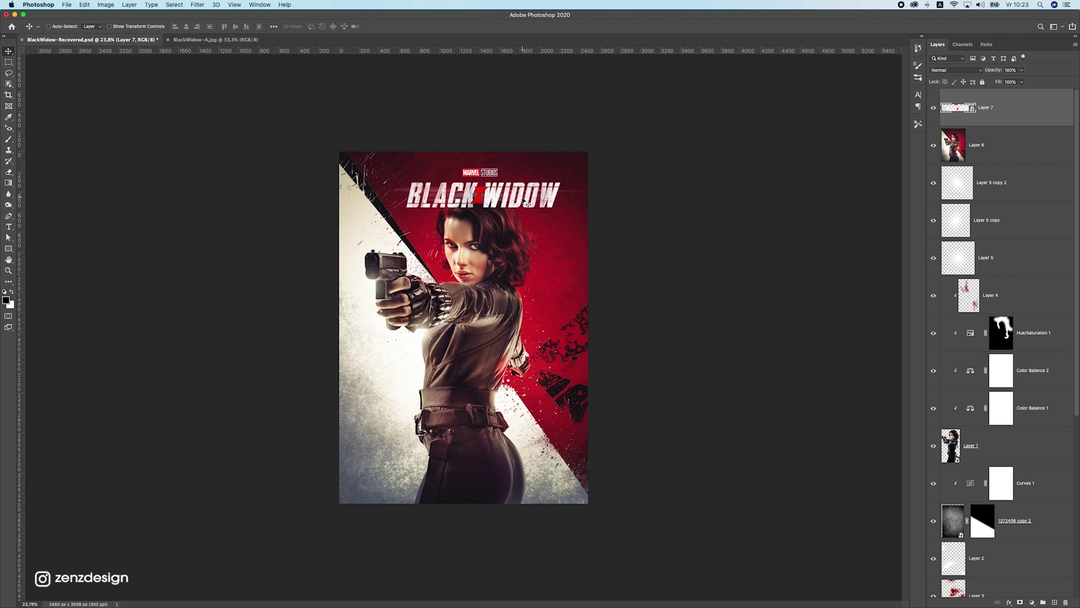
Hide the logo layer and stamp all visible layers into a new layer directly above the graded image.
scroll(519, 208, "down", 6)
left_click(969, 147)
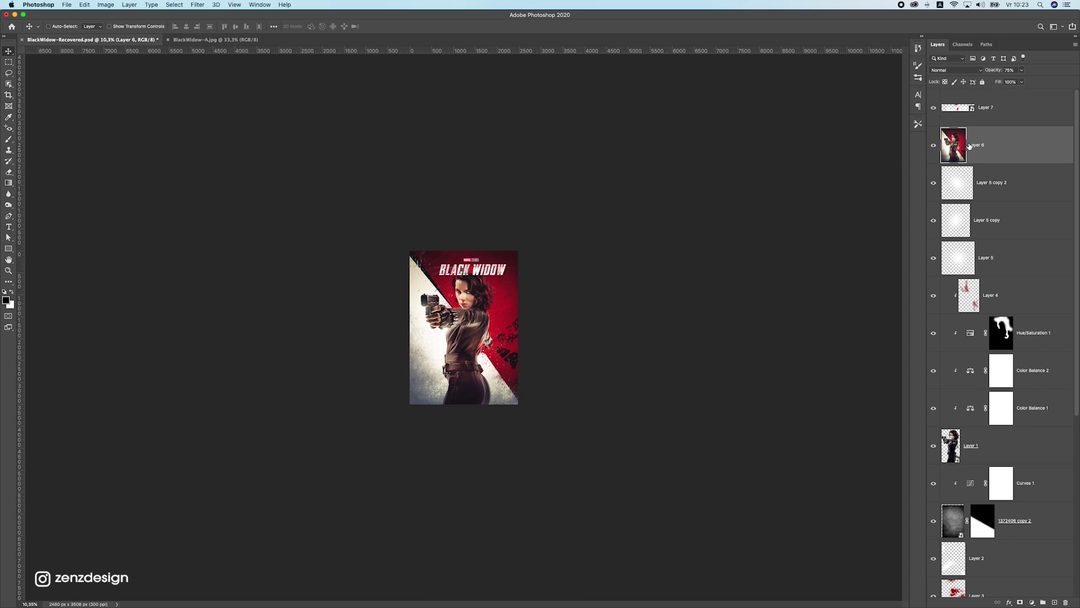
left_click(934, 108)
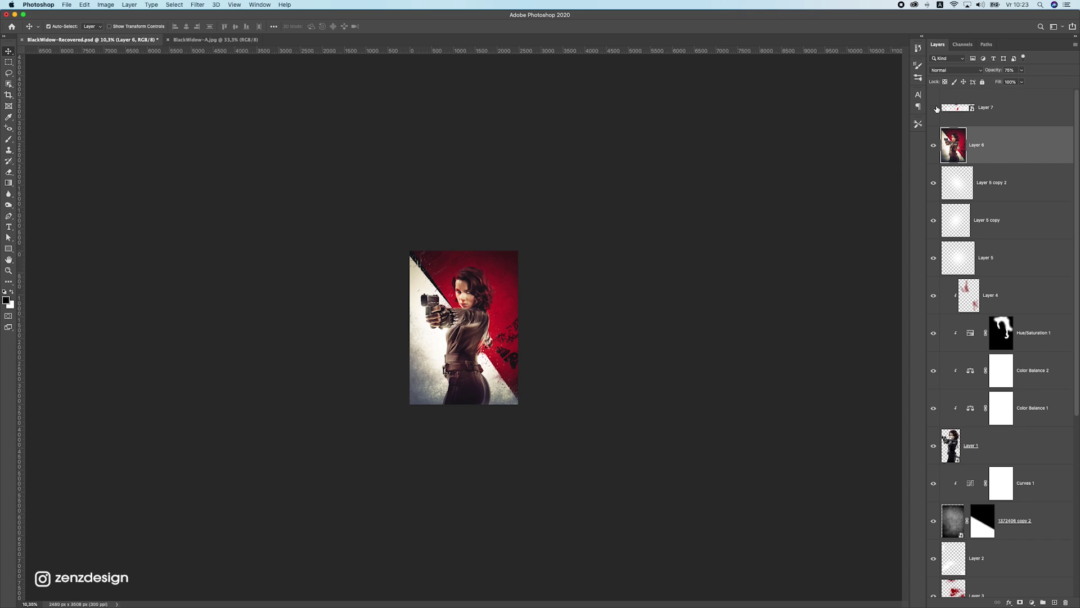
left_click(934, 146)
left_click(934, 146)
key("super+alt+shift+e")
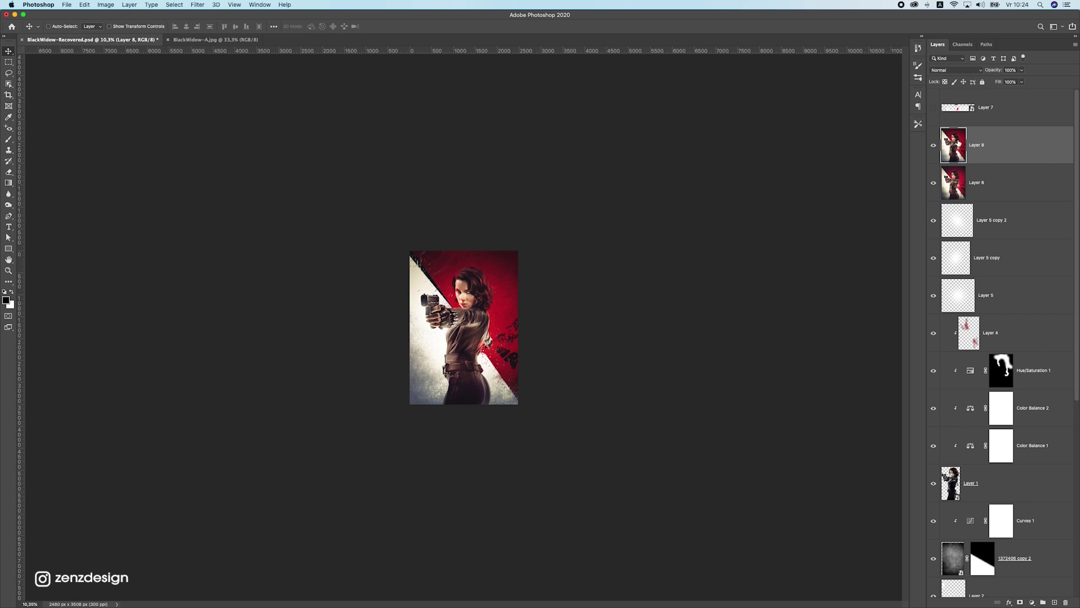
Convert the merged poster layer to a smart object and open the Camera Raw Filter on it.
key("super+0")
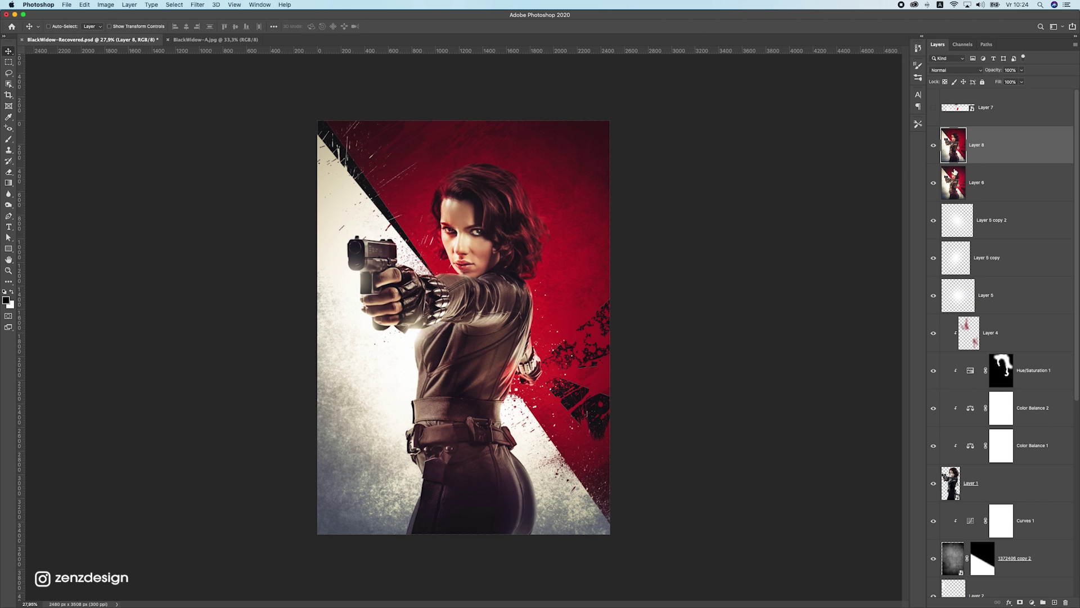
right_click(974, 162)
left_click(926, 253)
left_click(175, 4)
mouse_move(198, 5)
left_click(242, 57)
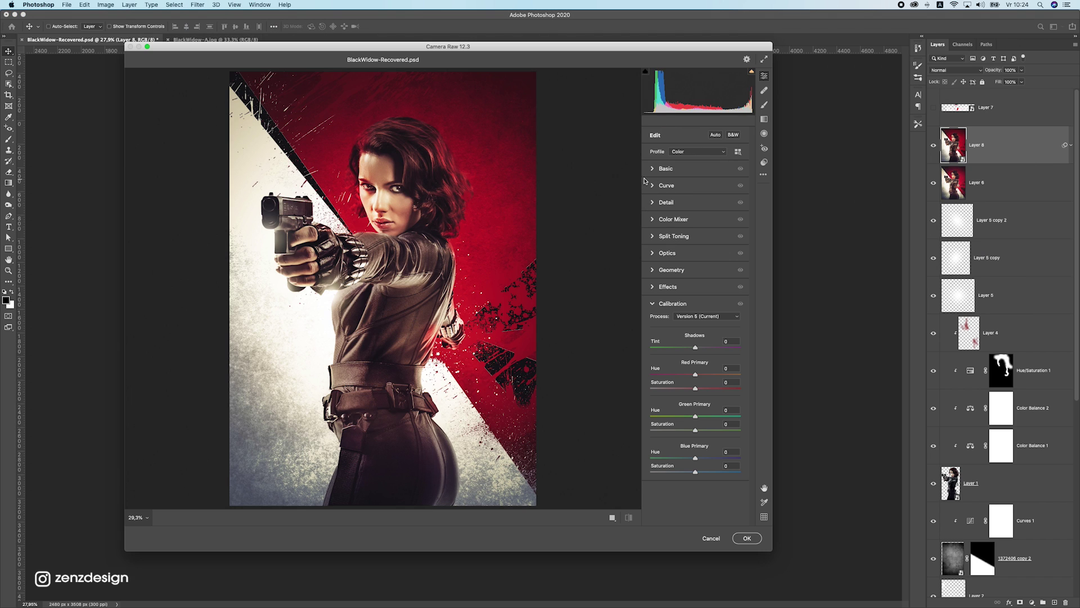
Set the basic exposure to -0.05, contrast -19, highlights +28, shadows -18, whites +10, blacks +13 and texture +55.
left_click(652, 170)
left_click_drag(696, 214, 723, 328)
double_click(694, 215)
double_click(695, 237)
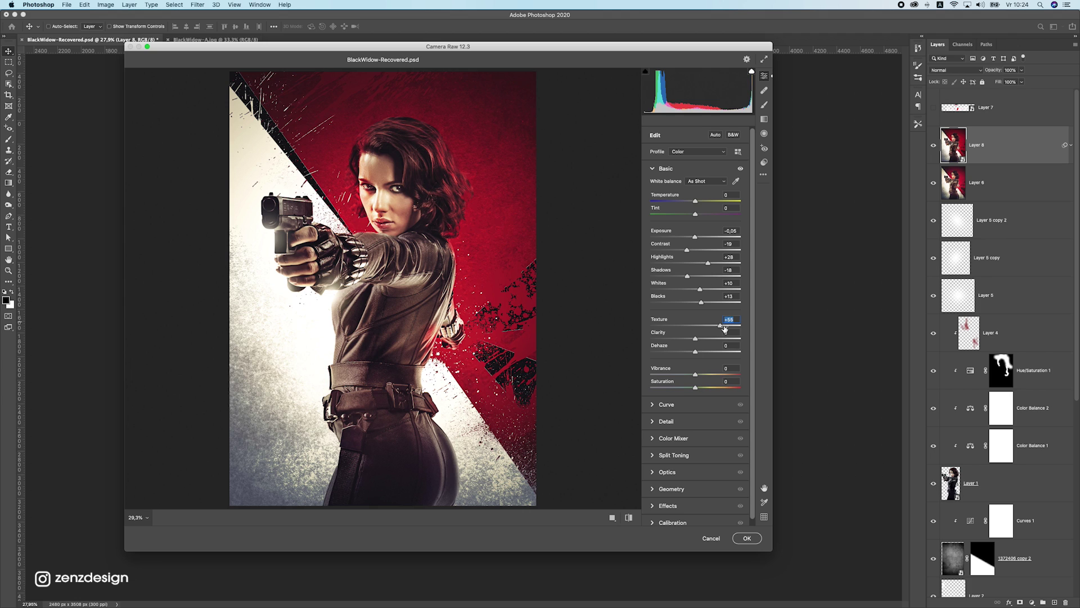
Fine-tune the clarity, texture and dehaze of the poster in the basic adjustments.
mouse_move(691, 339)
left_mouse_down()
mouse_move(676, 338)
mouse_move(696, 341)
left_mouse_up()
left_click(719, 326)
mouse_move(695, 352)
left_mouse_down()
mouse_move(665, 351)
mouse_move(717, 341)
mouse_move(705, 342)
left_mouse_up()
Try shifting the reds hue, including to -85, and the greens hue in the Color Mixer, and reset both.
left_click(667, 405)
left_click(681, 373)
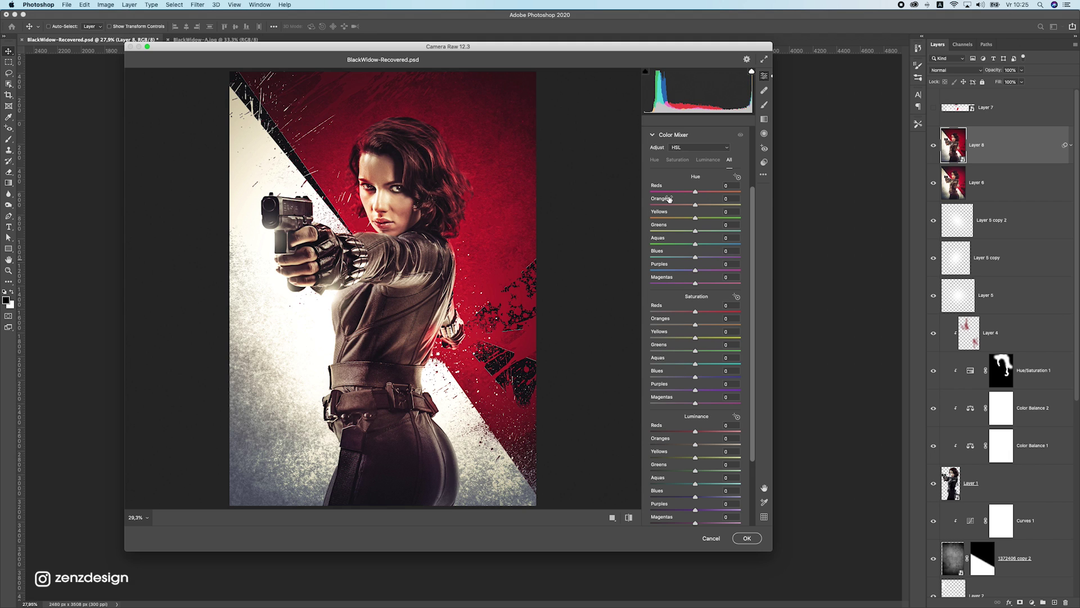
left_click_drag(695, 191, 696, 203)
type("-85")
key("Tab")
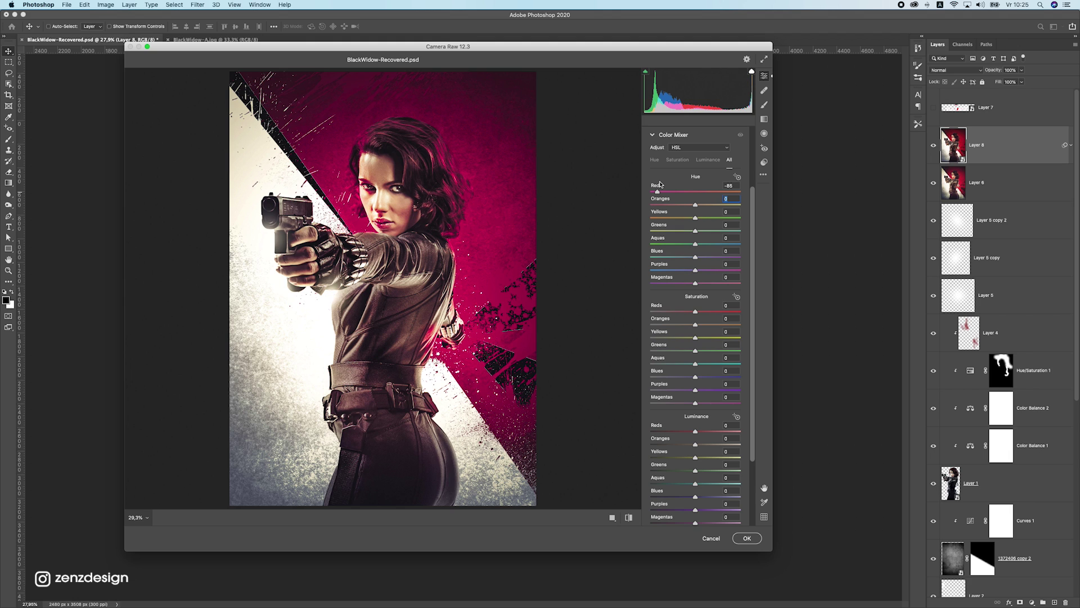
left_click_drag(658, 191, 726, 193)
double_click(726, 193)
left_click_drag(696, 231, 720, 232)
double_click(720, 232)
Set the reds saturation to +43 in the Color Mixer, and try a darker reds luminance before resetting it to 0.
mouse_move(697, 311)
left_mouse_down()
mouse_move(718, 318)
mouse_move(706, 318)
left_mouse_up()
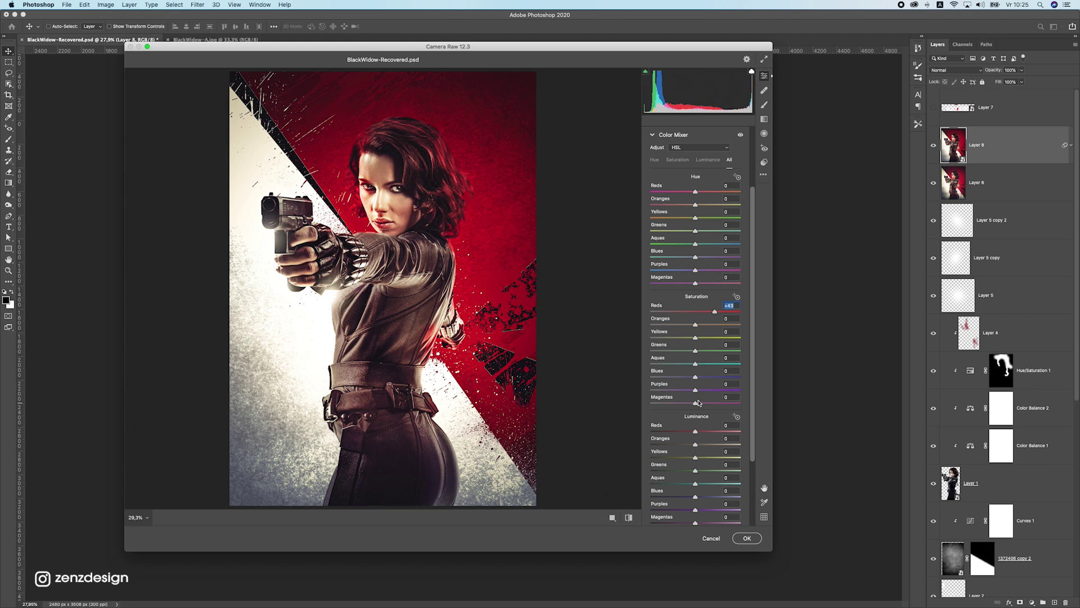
left_click_drag(696, 432, 670, 428)
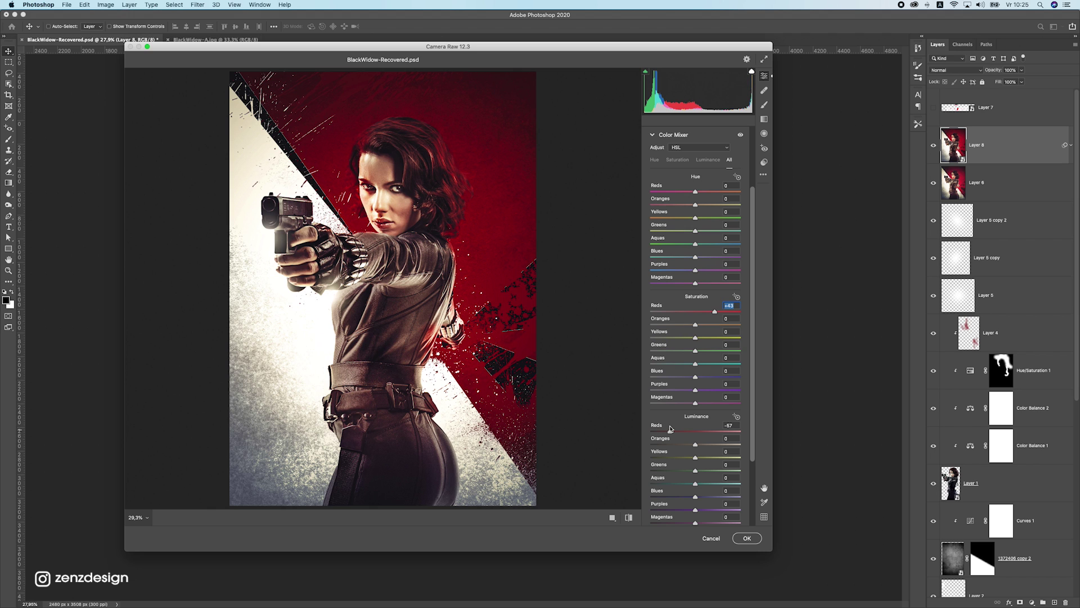
double_click(671, 429)
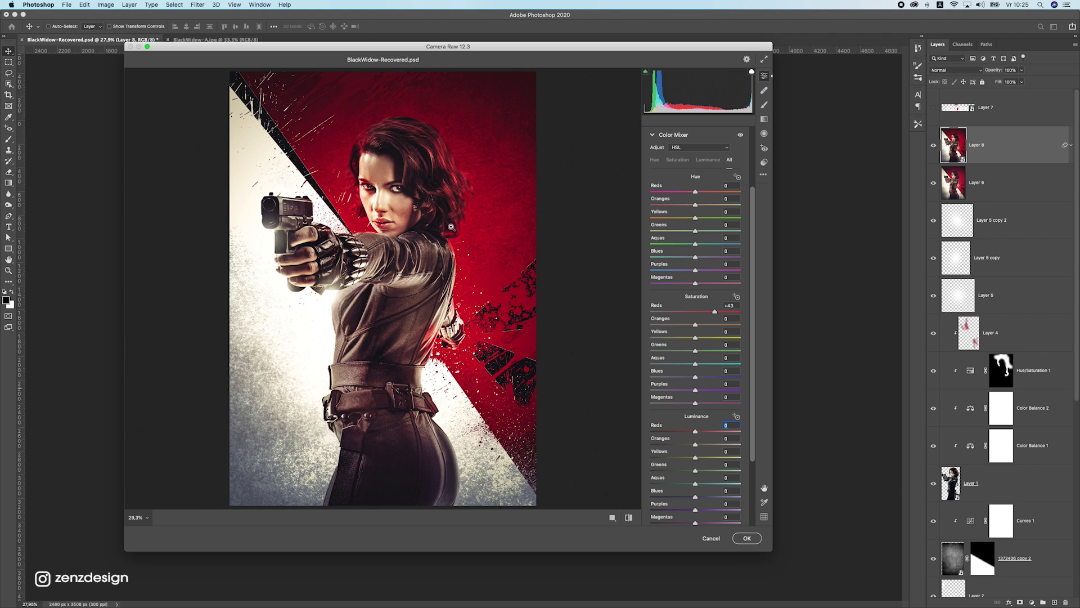
scroll(385, 204, "up", 4)
scroll(443, 276, "down", 4)
left_click(703, 160)
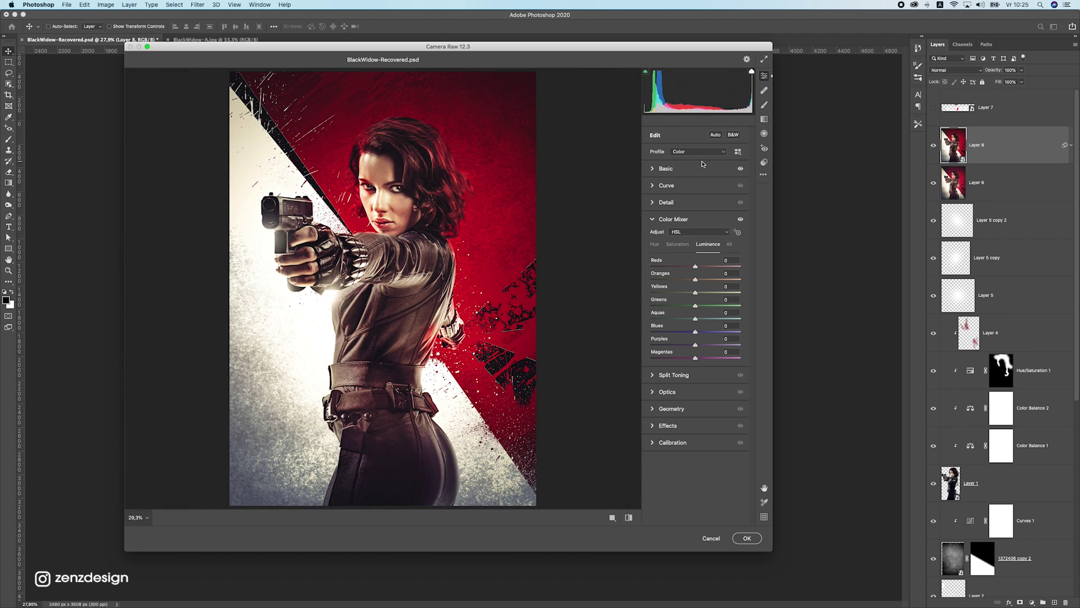
Add a very slight dark vignette to the poster in the Camera Raw effects.
left_click(680, 392)
left_click(682, 345)
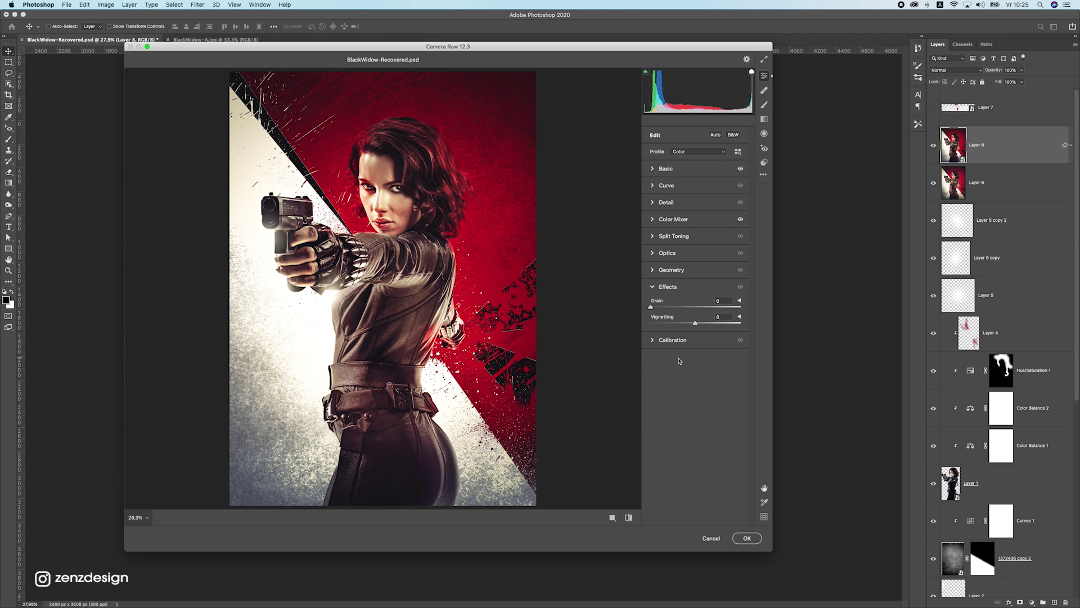
mouse_move(696, 323)
left_mouse_down()
mouse_move(673, 323)
mouse_move(695, 325)
left_mouse_up()
left_click(682, 324)
double_click(682, 323)
left_click_drag(692, 325, 687, 325)
mouse_move(690, 326)
left_mouse_down()
mouse_move(710, 326)
mouse_move(693, 325)
left_mouse_up()
Set the green primary calibration to hue +10 and saturation +1, and apply the Camera Raw filter.
left_click(674, 344)
mouse_move(698, 421)
left_mouse_down()
mouse_move(721, 421)
mouse_move(692, 421)
mouse_move(718, 422)
mouse_move(700, 421)
mouse_move(722, 434)
mouse_move(696, 429)
left_mouse_up()
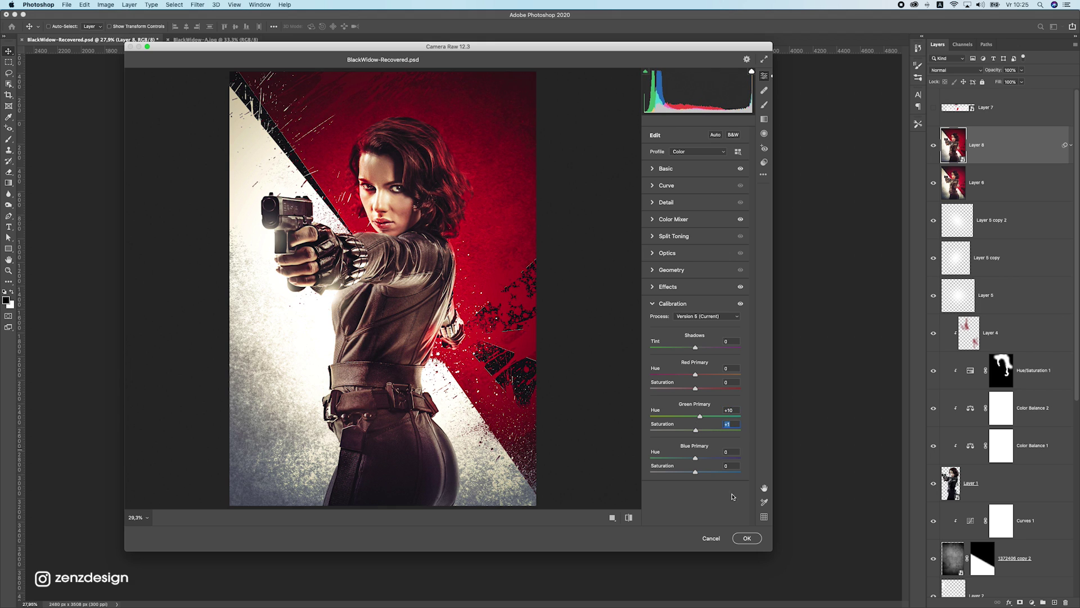
left_click(757, 541)
Make the logo layer visible again, select it and adjust the logo's position near the poster's upper edge.
left_click(933, 107)
left_click(977, 110)
scroll(519, 254, "down", 5)
scroll(518, 254, "up", 5)
right_click(675, 235)
left_click(691, 255)
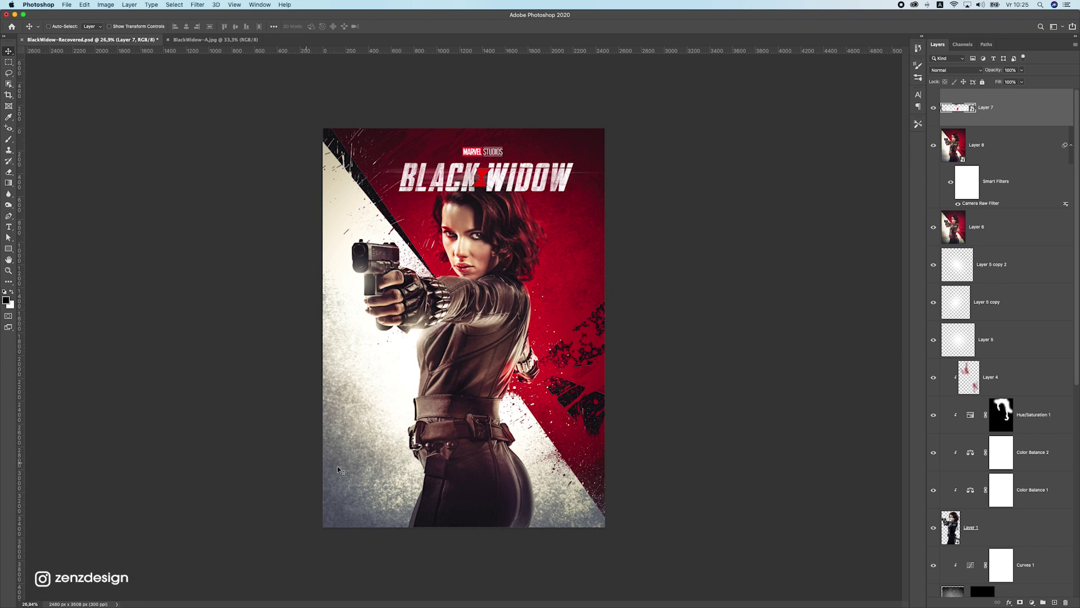
left_click_drag(541, 161, 518, 174)
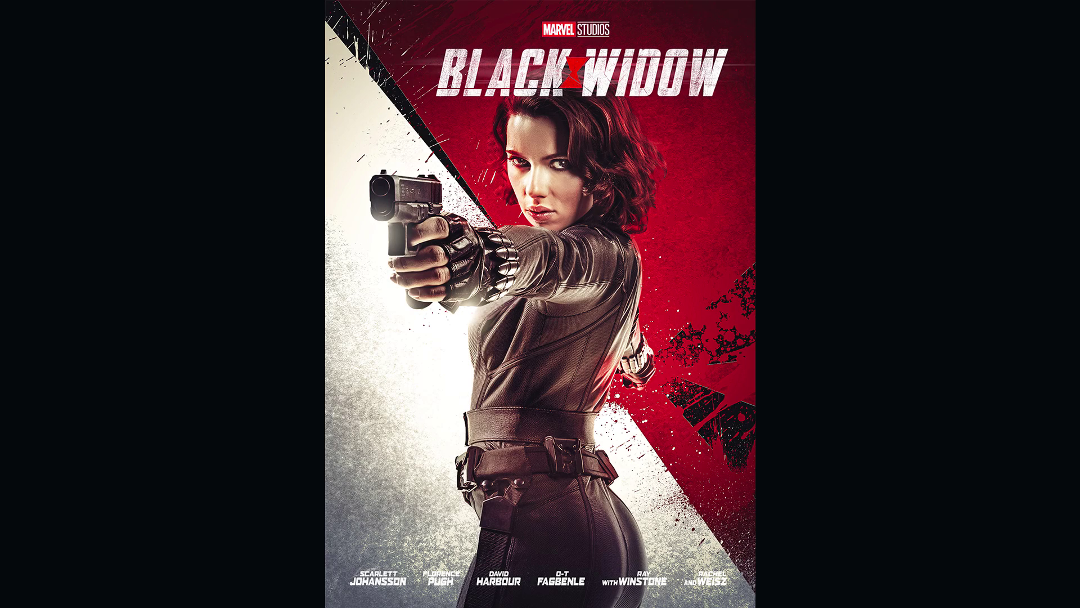